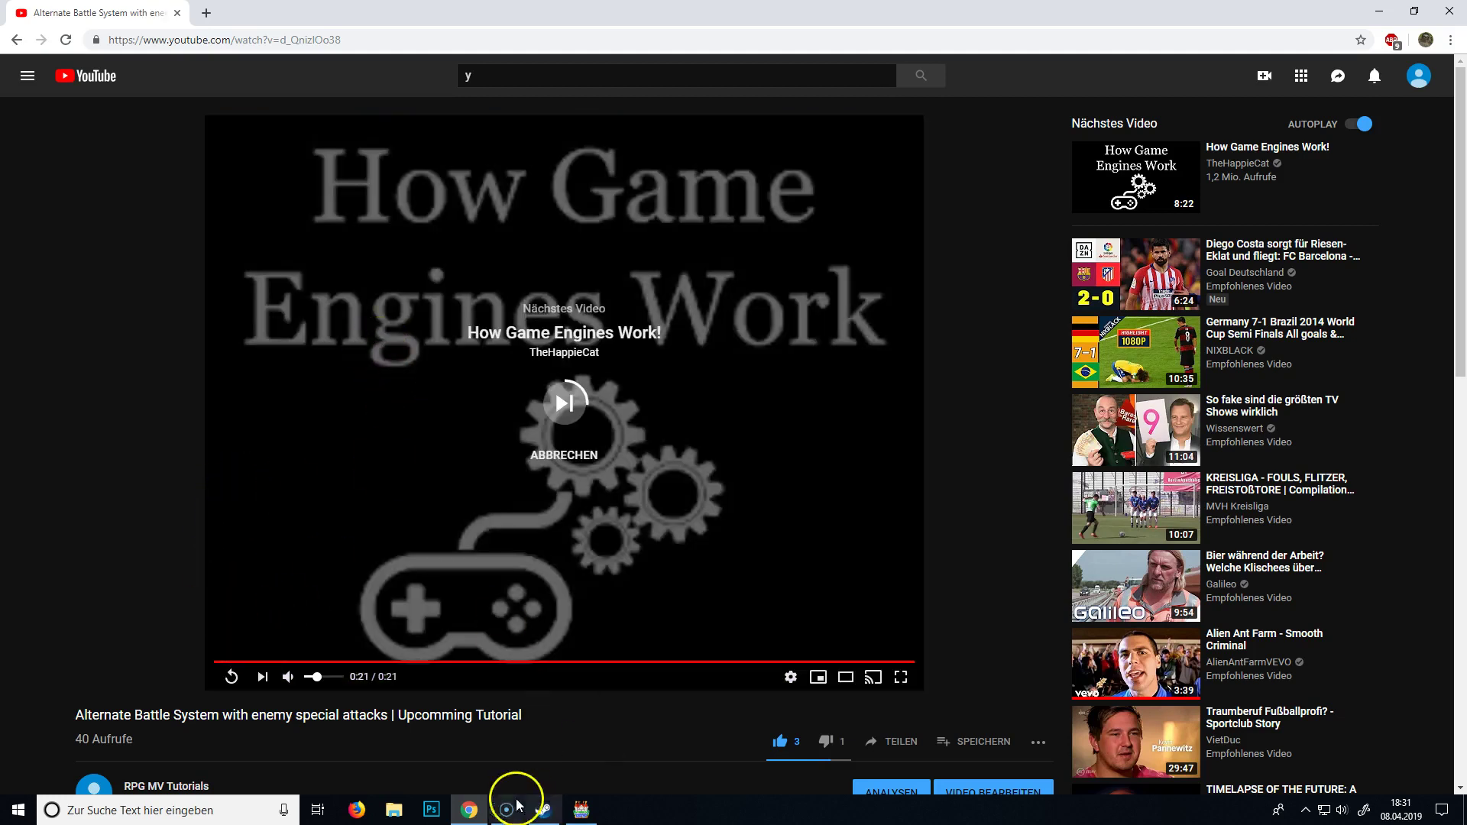
- Go back to YouTube in Chrome, where 'How Game Engines Work!' is now playing
{"action": "left_click", "coordinate": [582, 808]}
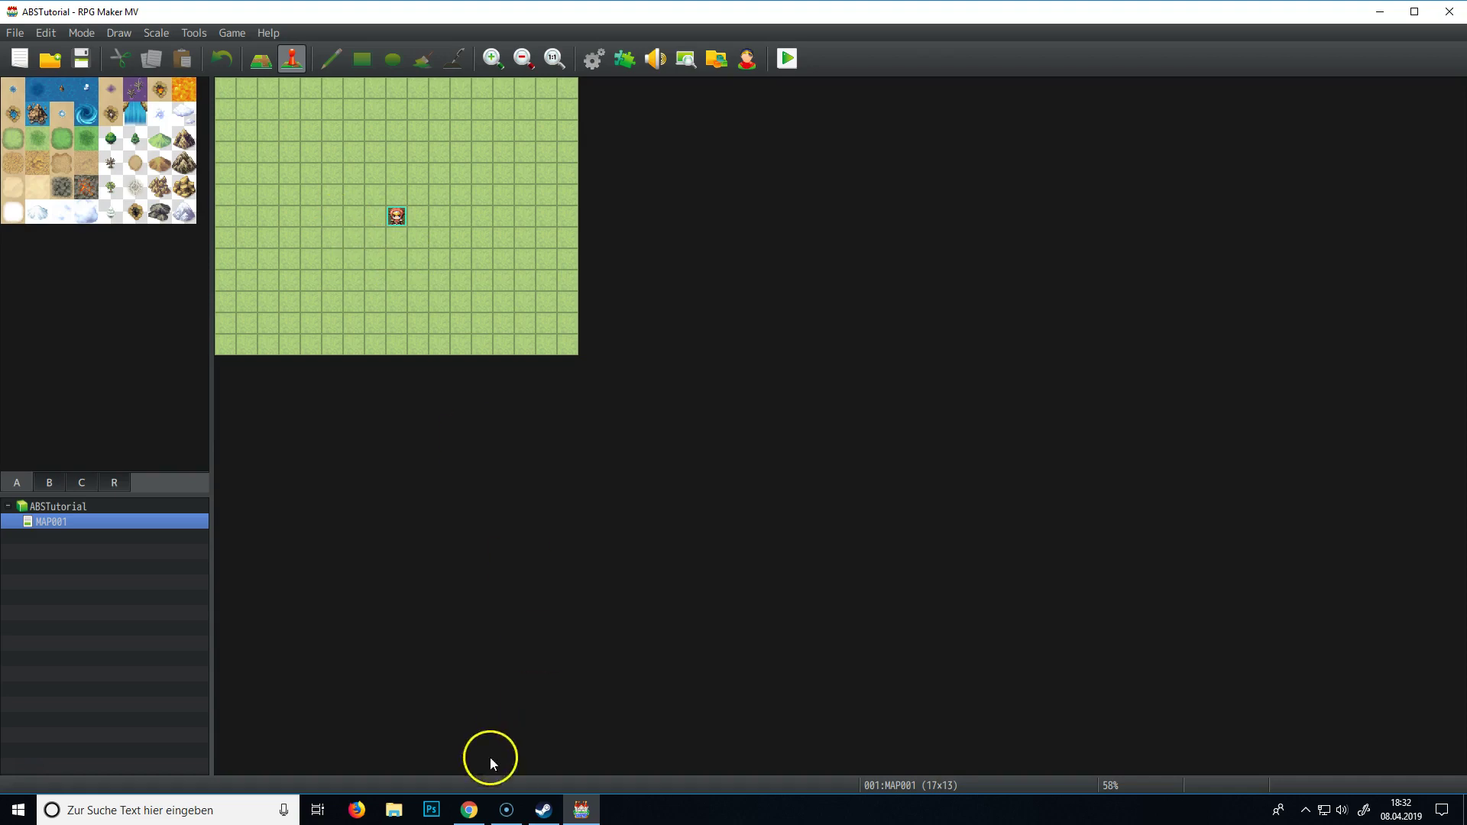
{"action": "left_click", "coordinate": [469, 810]}
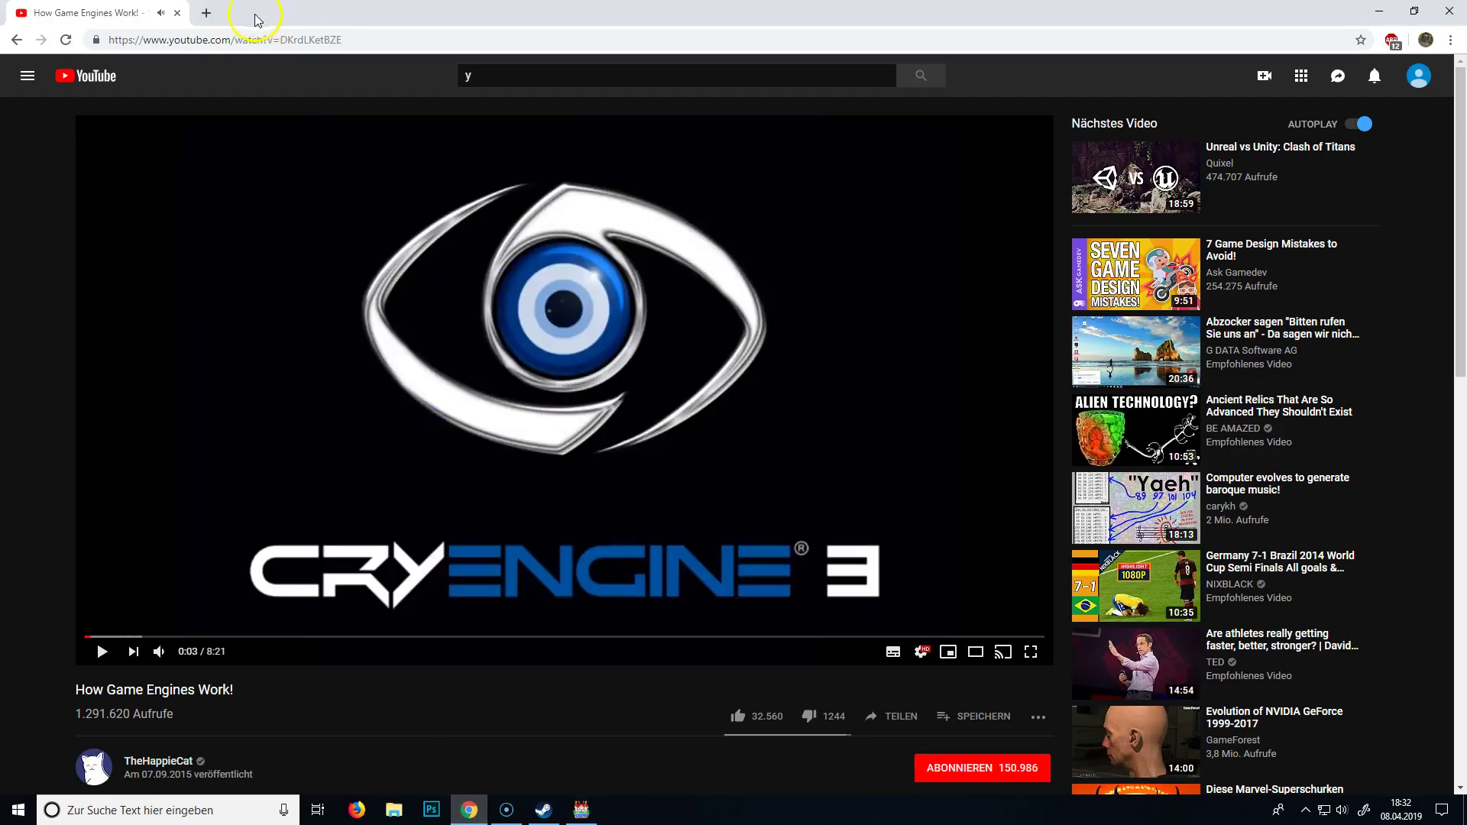
- Bring RPG Maker MV, showing the ABSTutorial project's MAP001, back to the front
{"action": "left_click", "coordinate": [575, 812]}
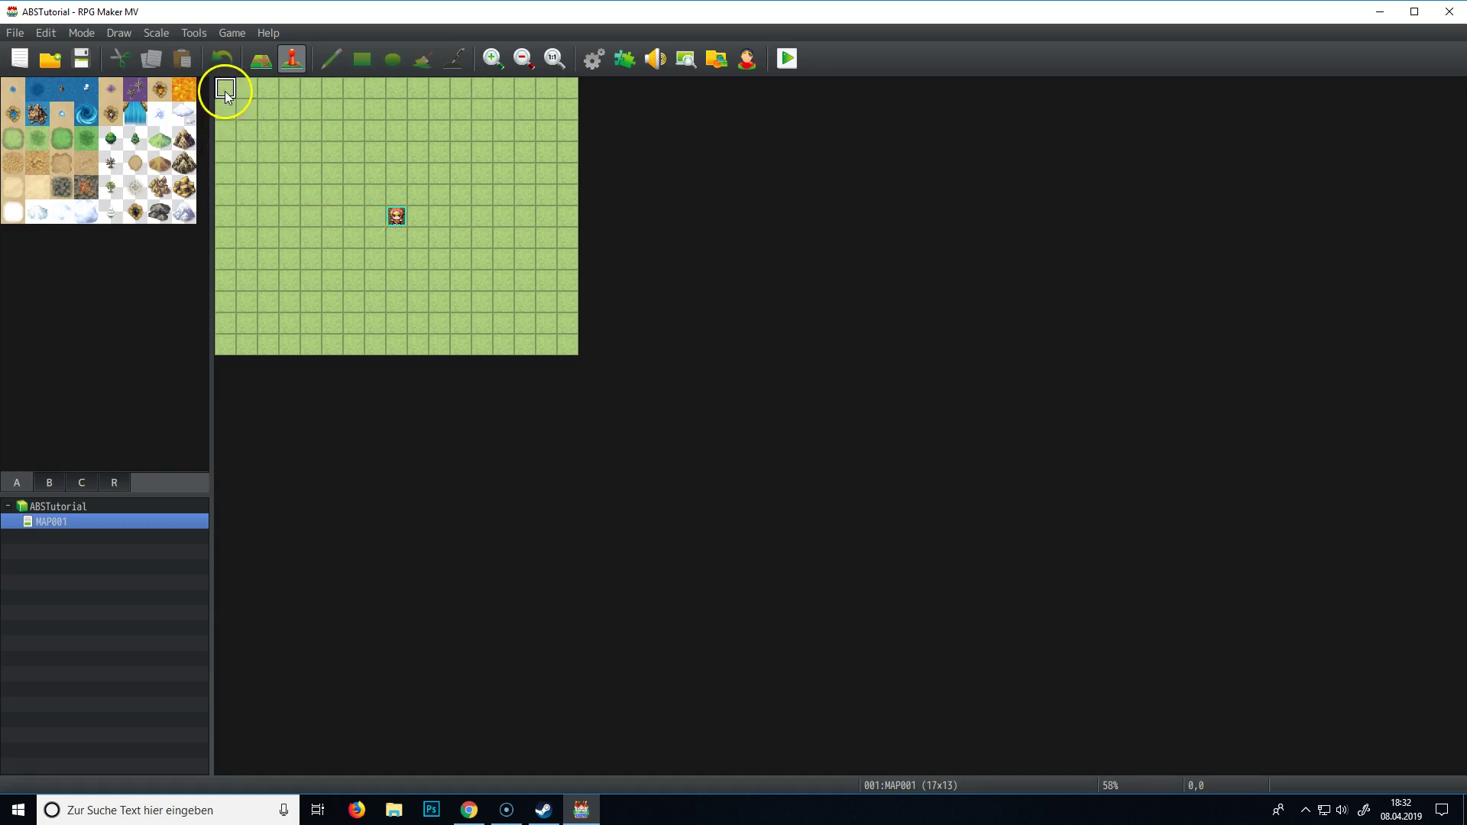
- Shift the player start left and create an event named Enemy at cell 10,6
{"action": "left_click", "coordinate": [402, 220]}
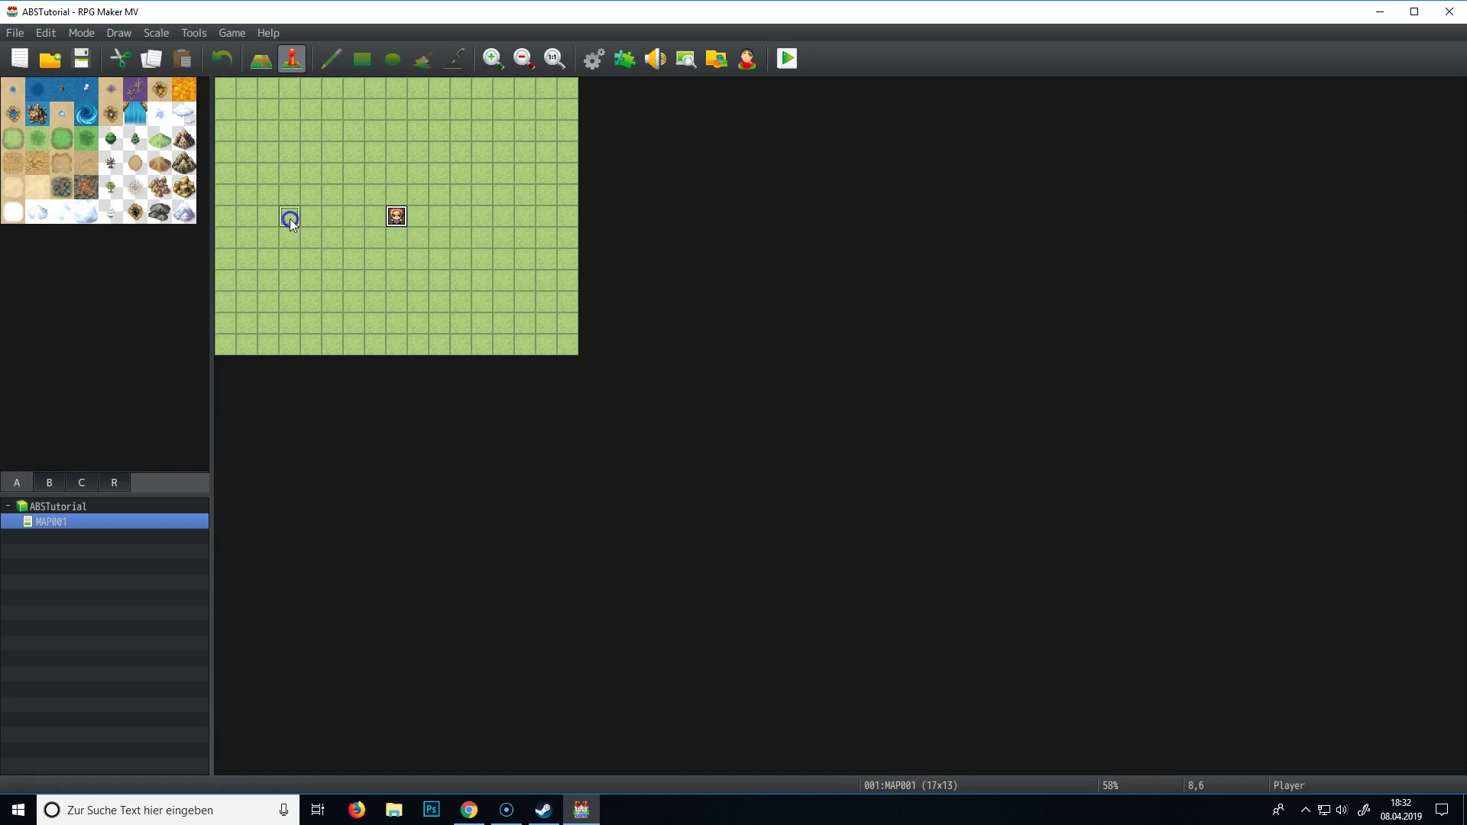
{"action": "left_click_drag", "start_coordinate": [290, 218], "coordinate": [309, 221]}
{"action": "double_click", "coordinate": [437, 223]}
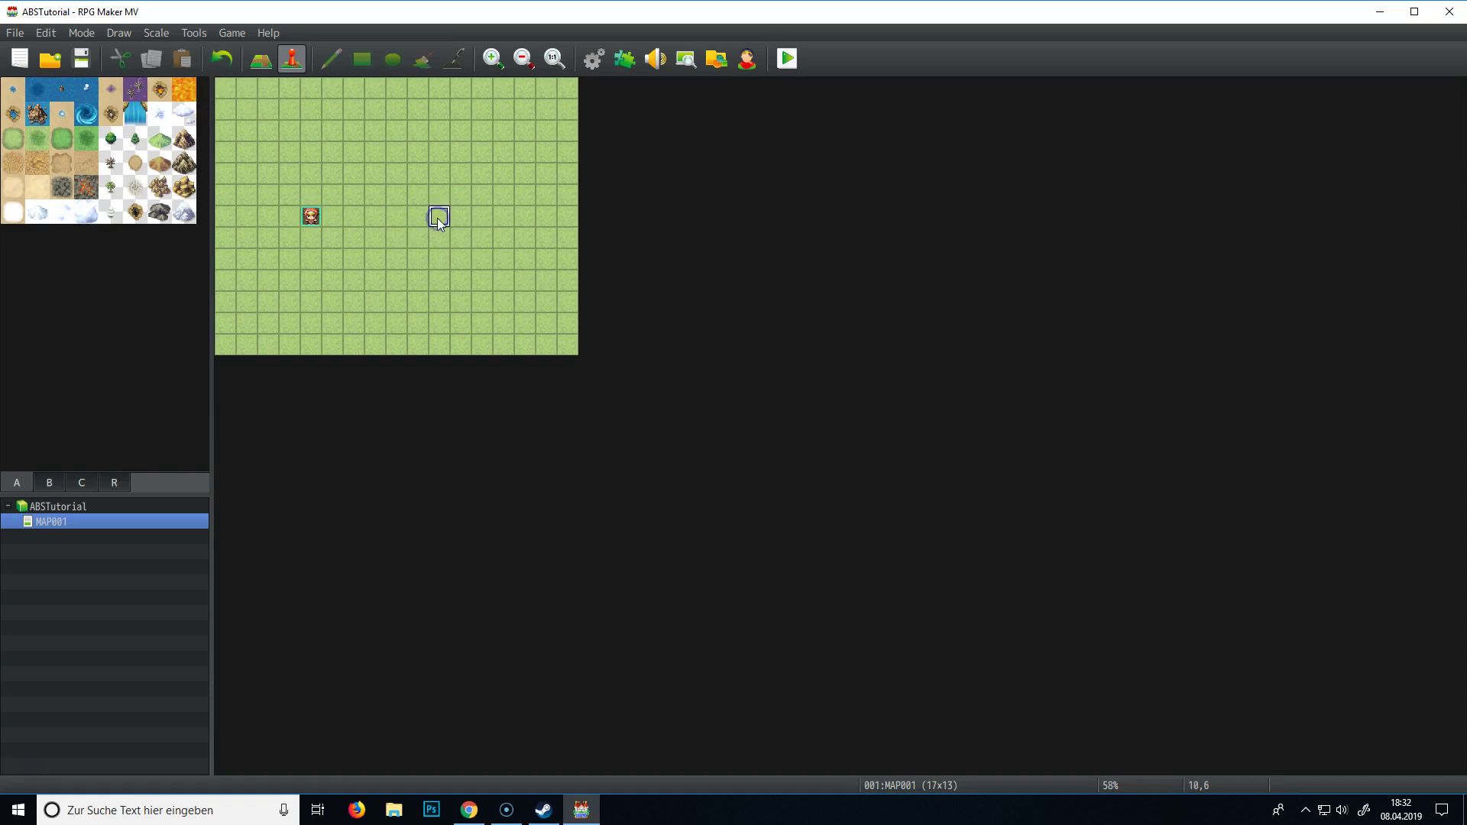
{"action": "type", "text": "Enemy"}
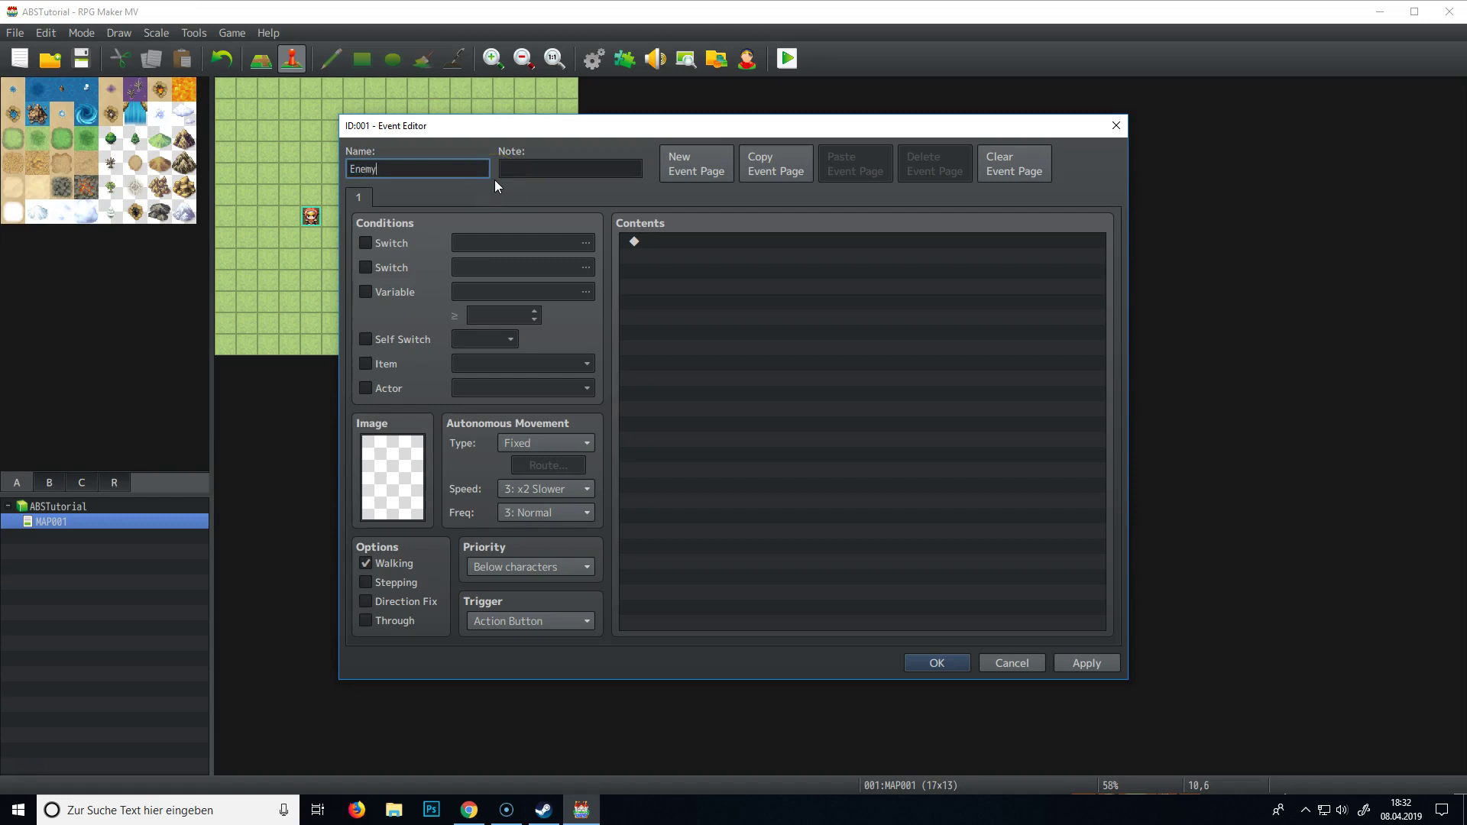
- Give the Enemy event the bat sprite from the Monster sheet and save it
{"action": "double_click", "coordinate": [389, 473]}
{"action": "left_click", "coordinate": [507, 312]}
{"action": "left_click", "coordinate": [519, 358]}
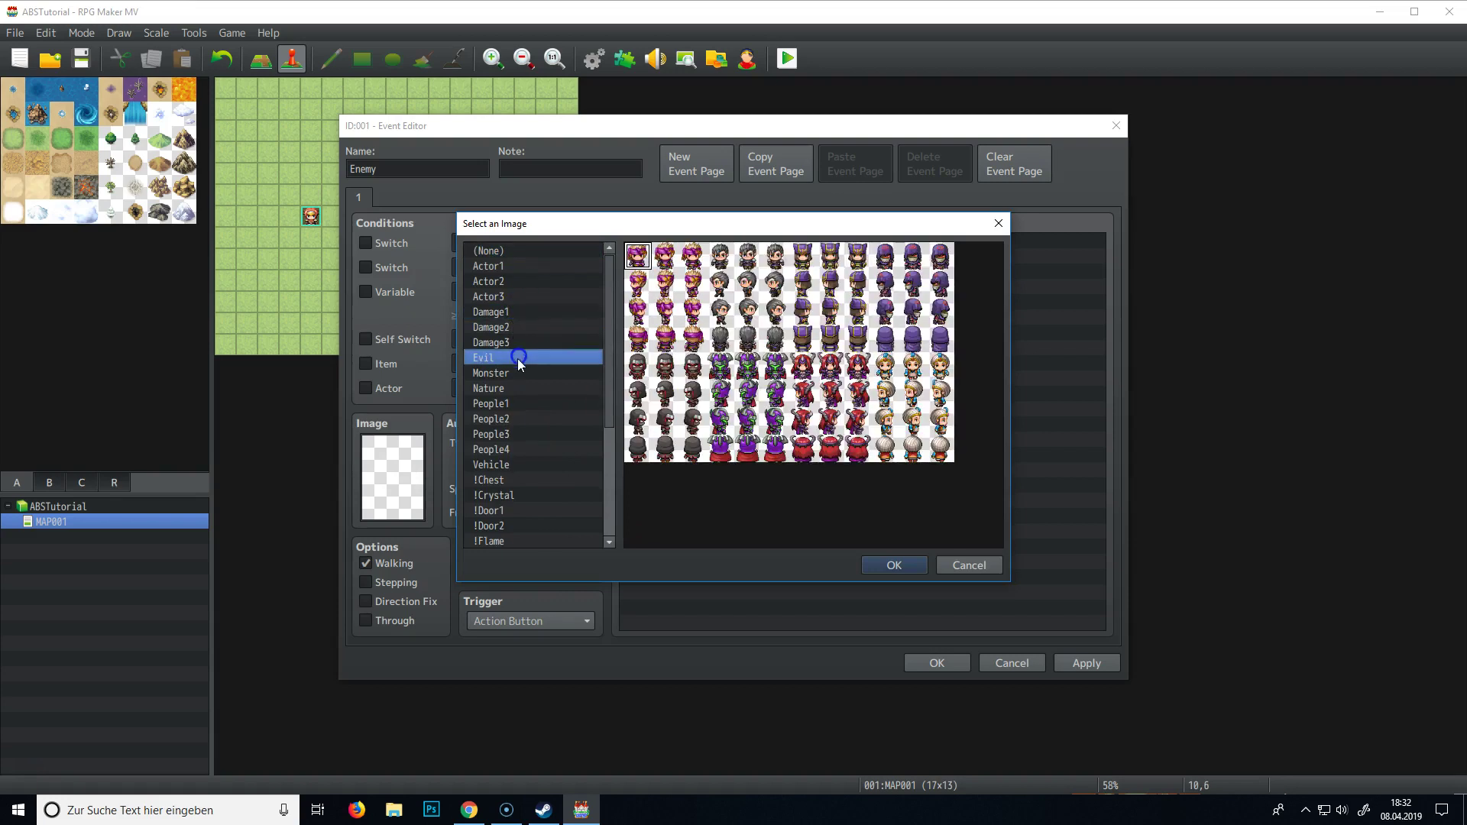
{"action": "left_click", "coordinate": [523, 373]}
{"action": "left_click", "coordinate": [671, 263]}
{"action": "double_click", "coordinate": [672, 263]}
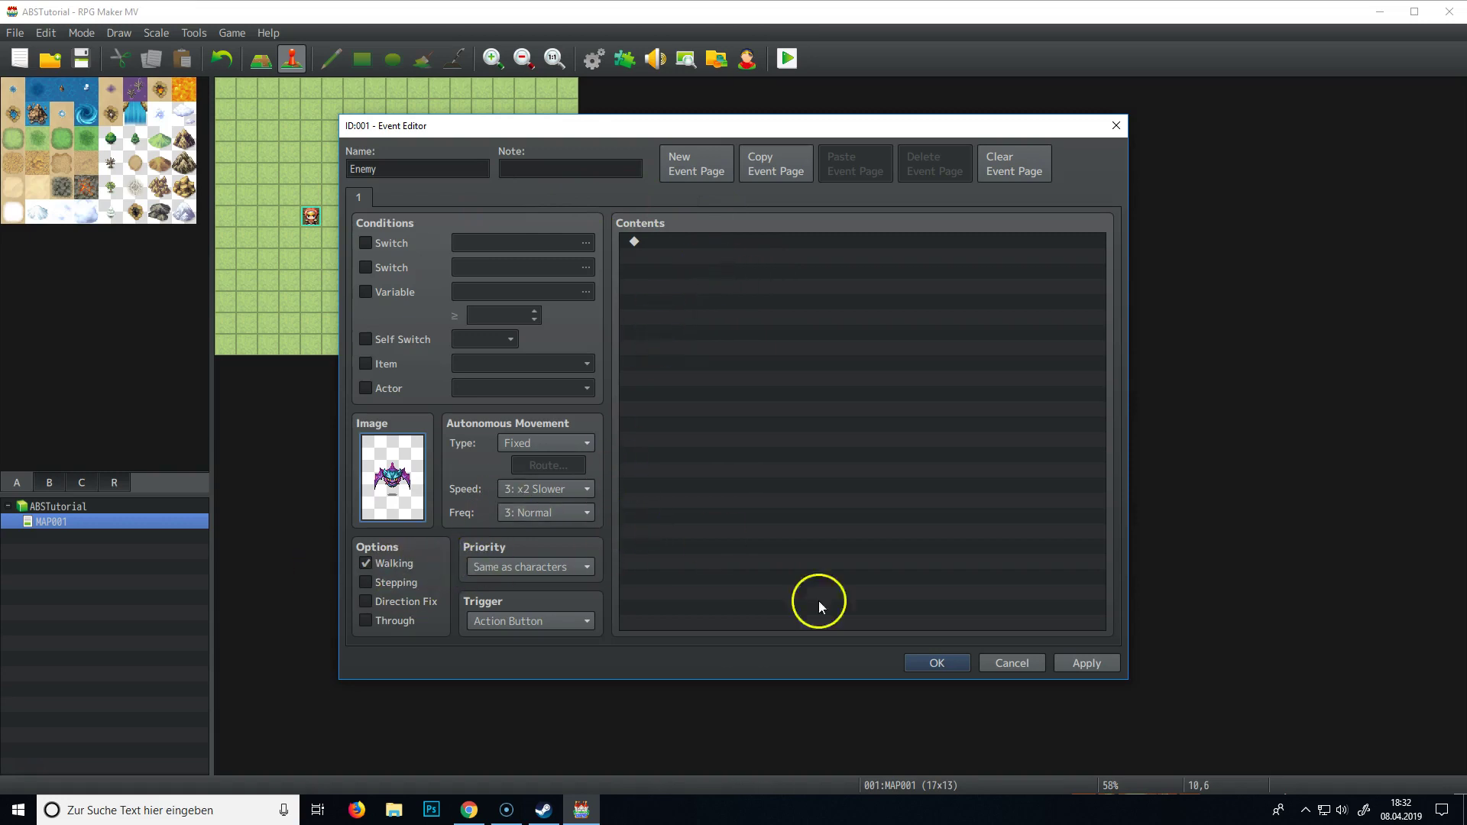
{"action": "left_click", "coordinate": [932, 663]}
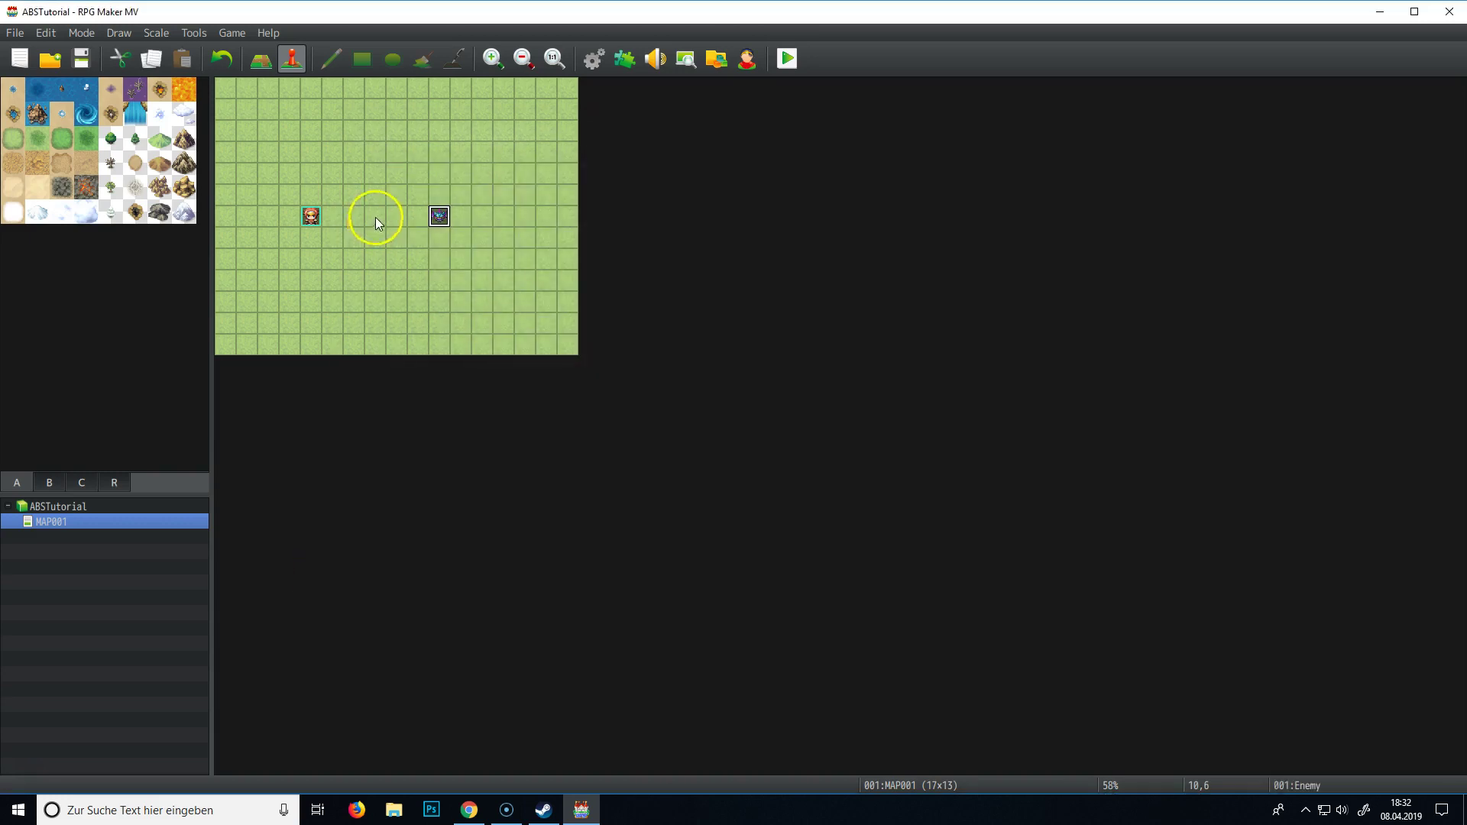
{"action": "double_click", "coordinate": [442, 218]}
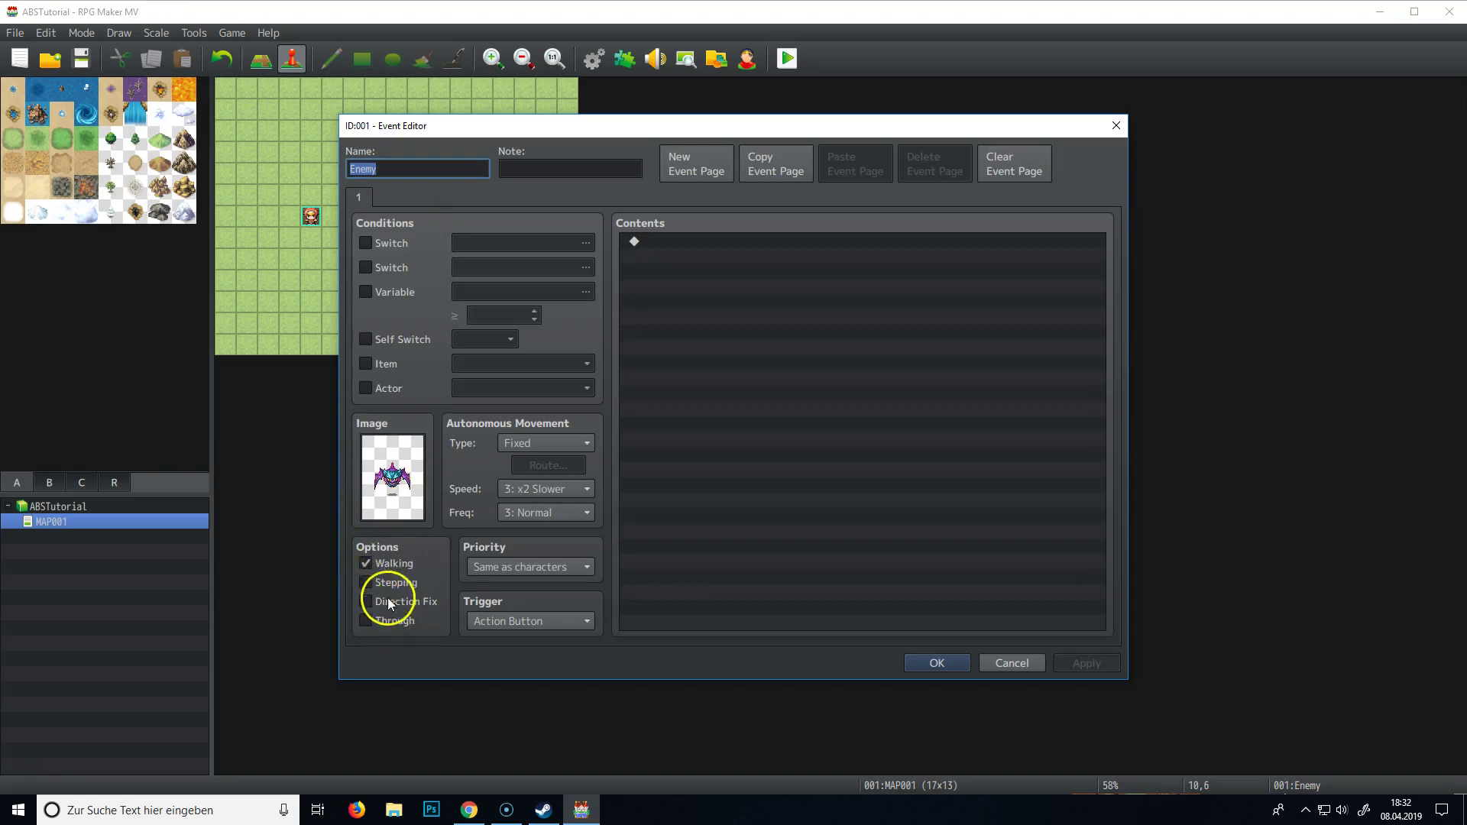
{"action": "left_click", "coordinate": [1004, 665]}
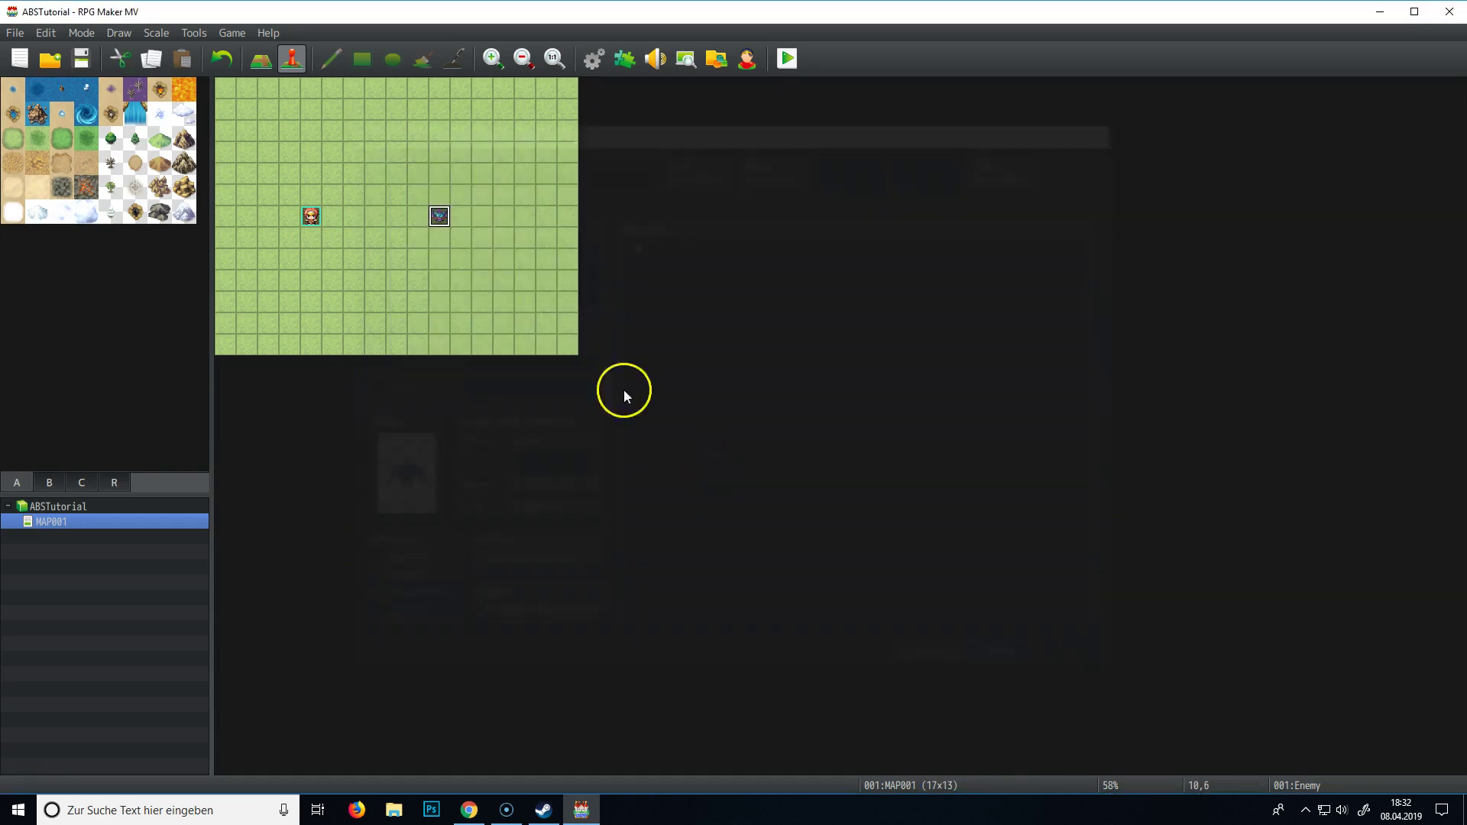
- Place the player start at cell 5,6, comparing it against the Enemy event at 10,6
{"action": "left_click", "coordinate": [313, 218]}
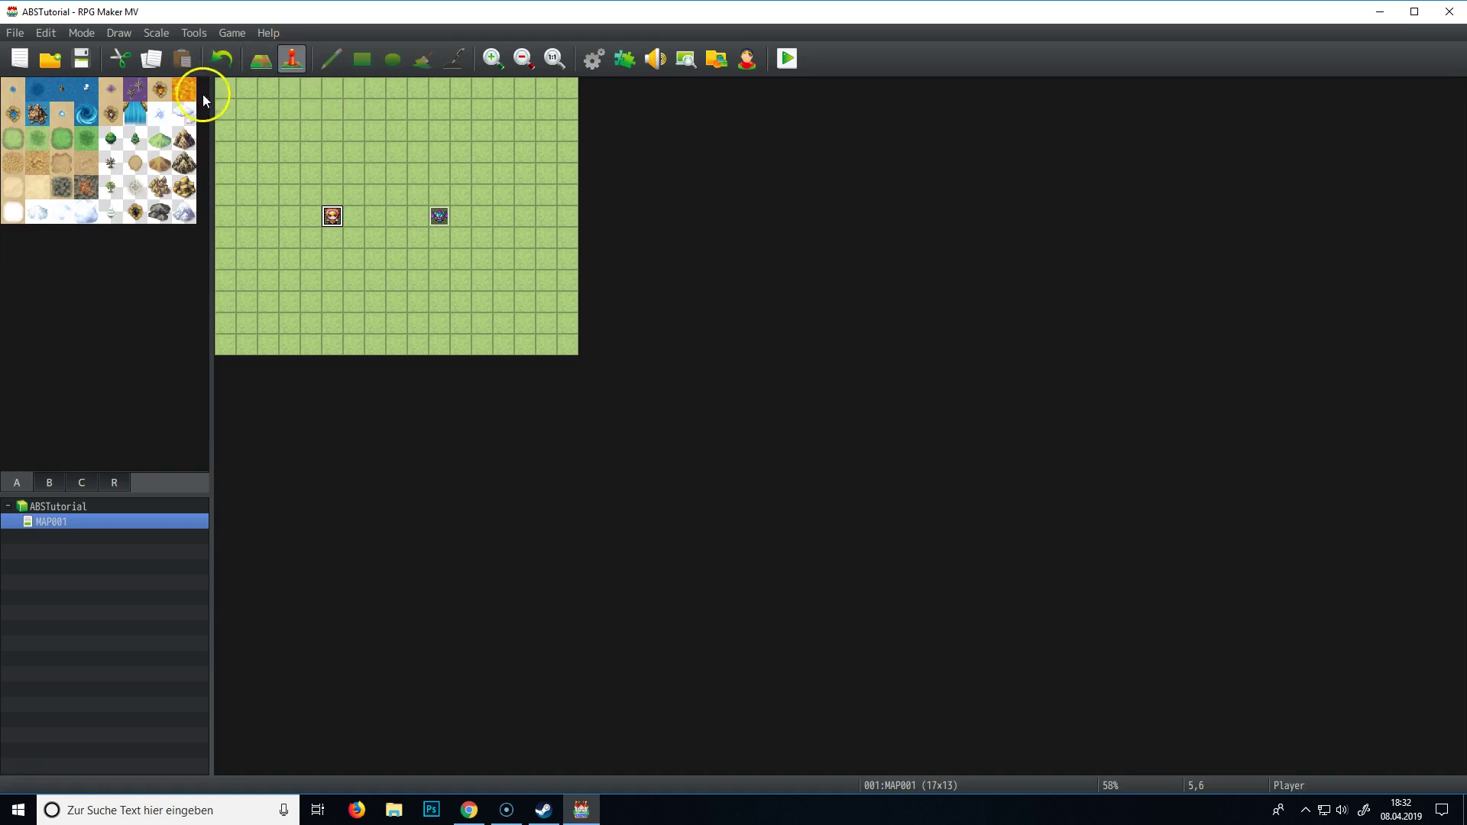
{"action": "left_click", "coordinate": [224, 91]}
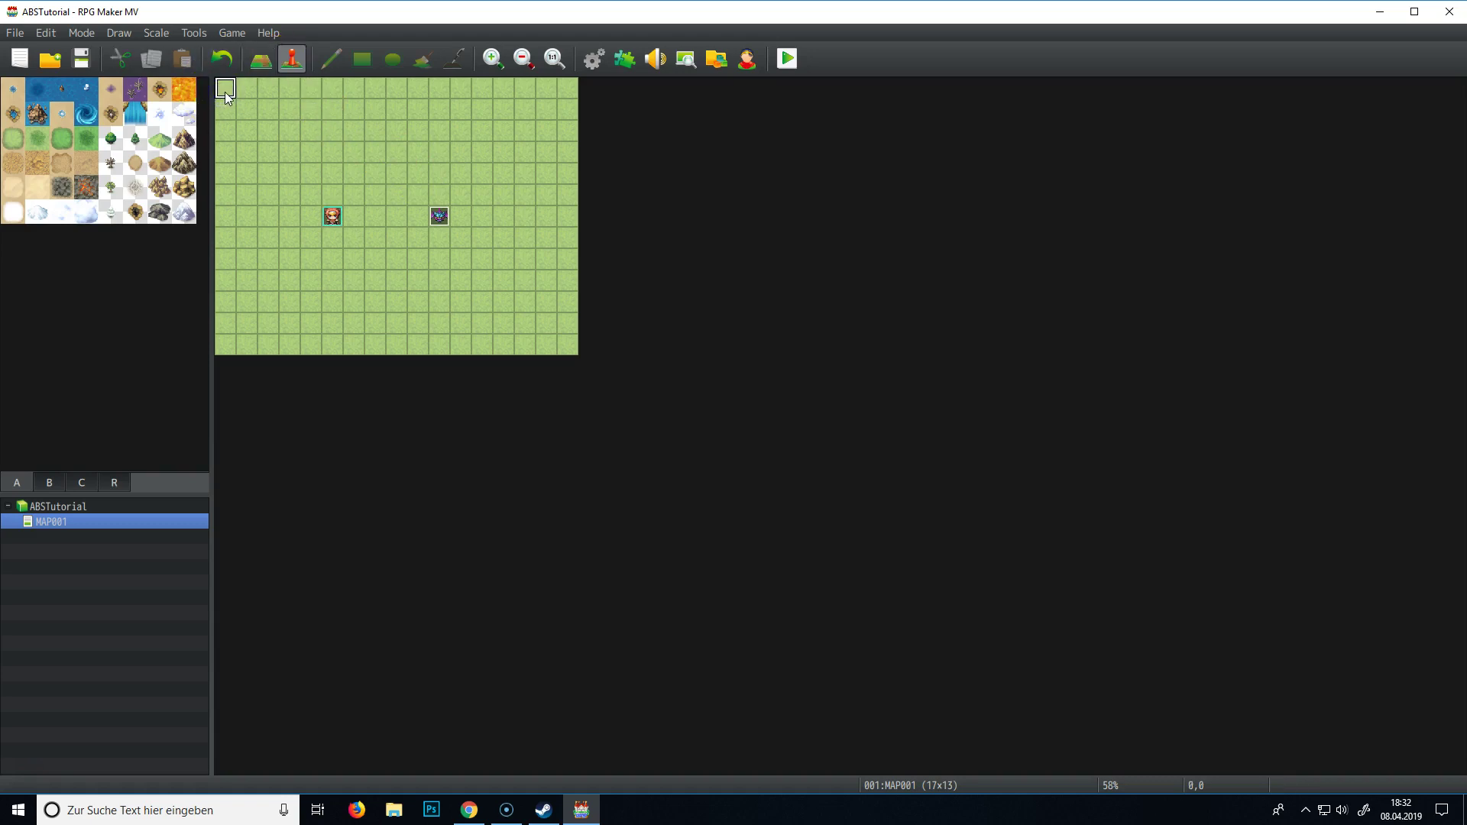
{"action": "left_click", "coordinate": [226, 92]}
{"action": "left_click", "coordinate": [435, 215]}
{"action": "left_click", "coordinate": [330, 217]}
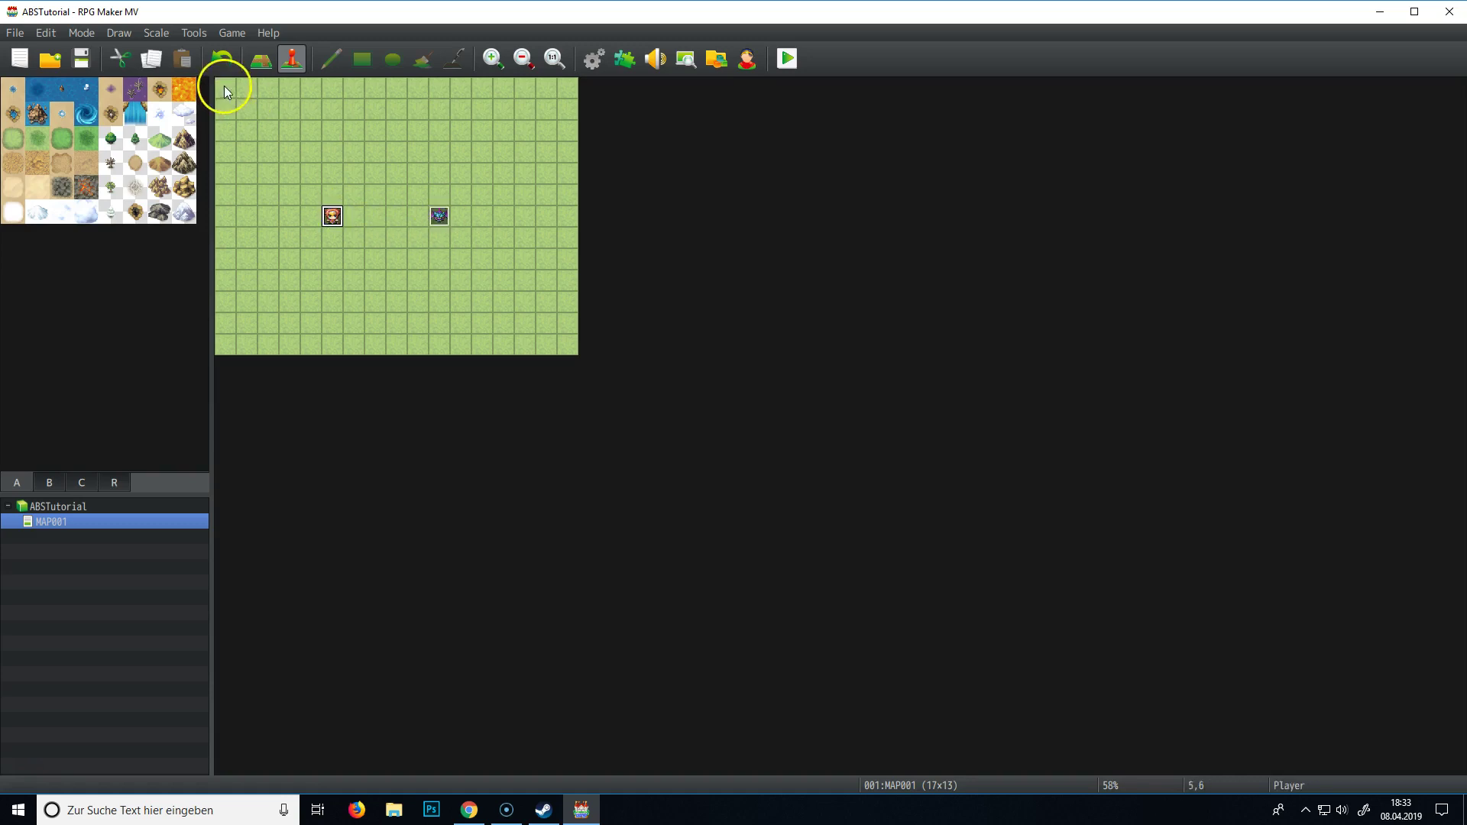
{"action": "left_click", "coordinate": [437, 215]}
{"action": "left_click", "coordinate": [335, 220]}
{"action": "left_click", "coordinate": [439, 217]}
{"action": "left_click", "coordinate": [337, 218]}
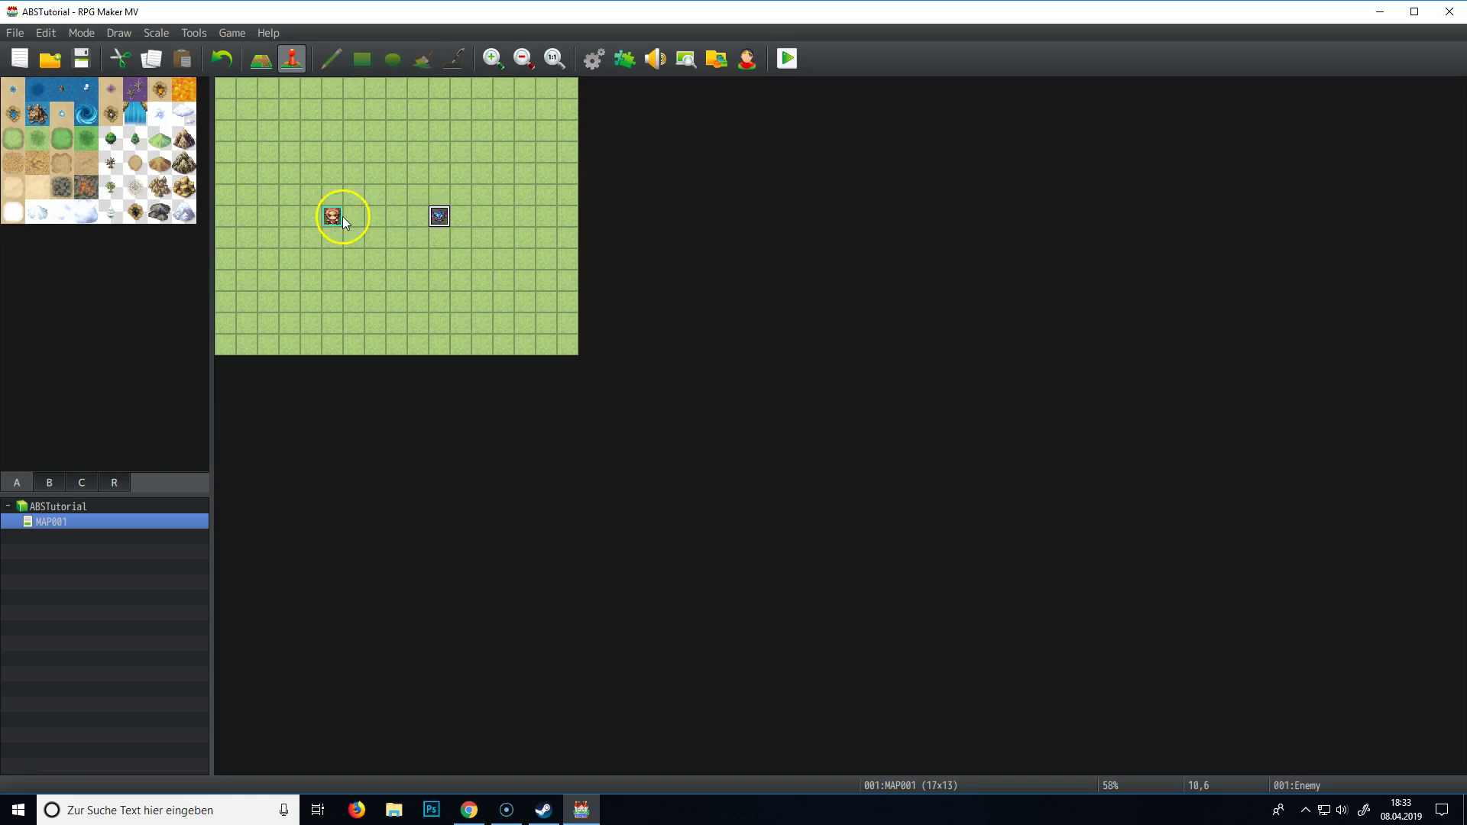
{"action": "left_click", "coordinate": [221, 90]}
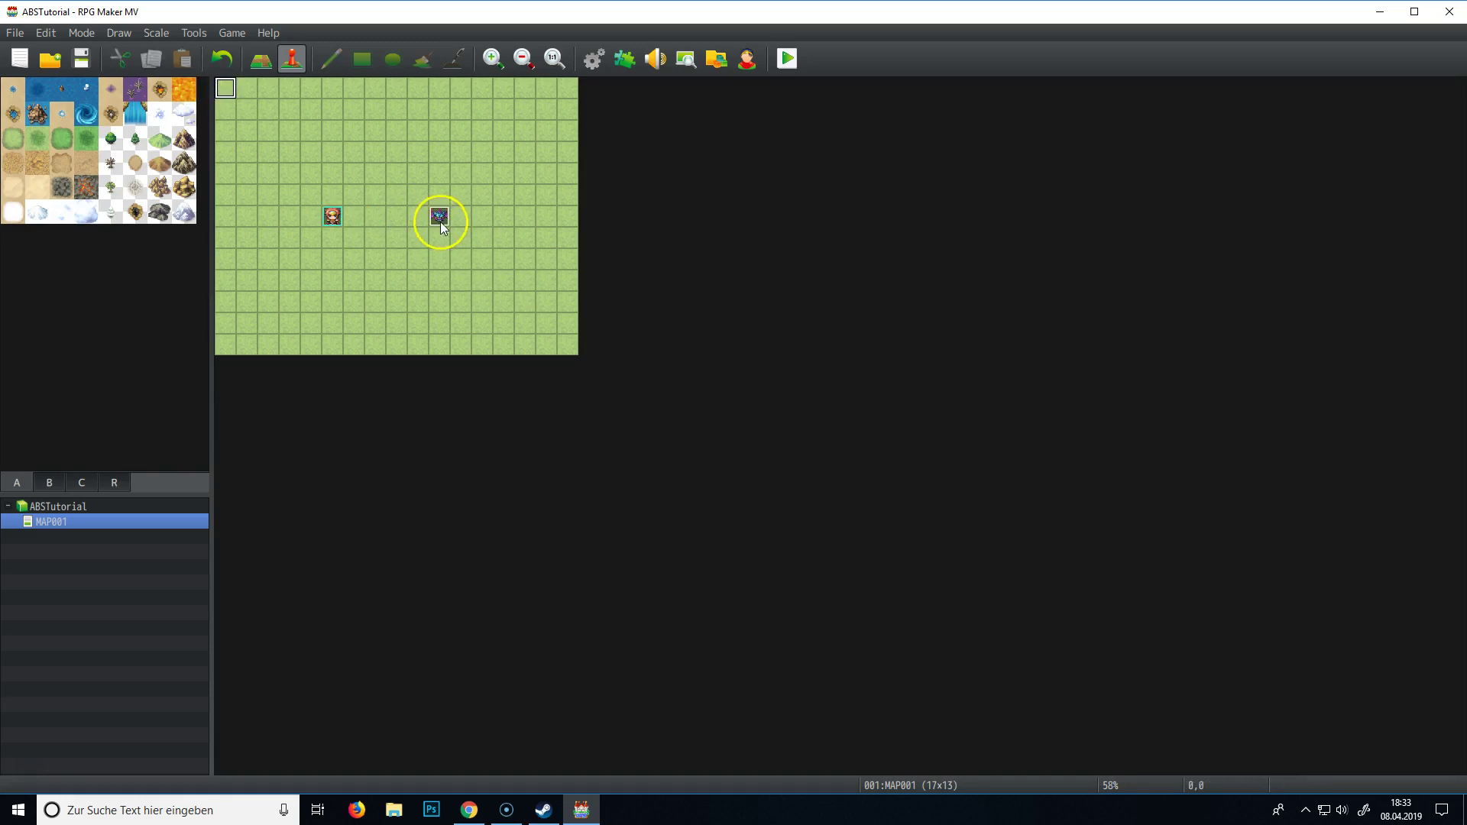
- Create the Coordinates event at 0,0 with Parallel trigger, Walking unchecked and Through checked
{"action": "double_click", "coordinate": [228, 89]}
{"action": "type", "text": "C"}
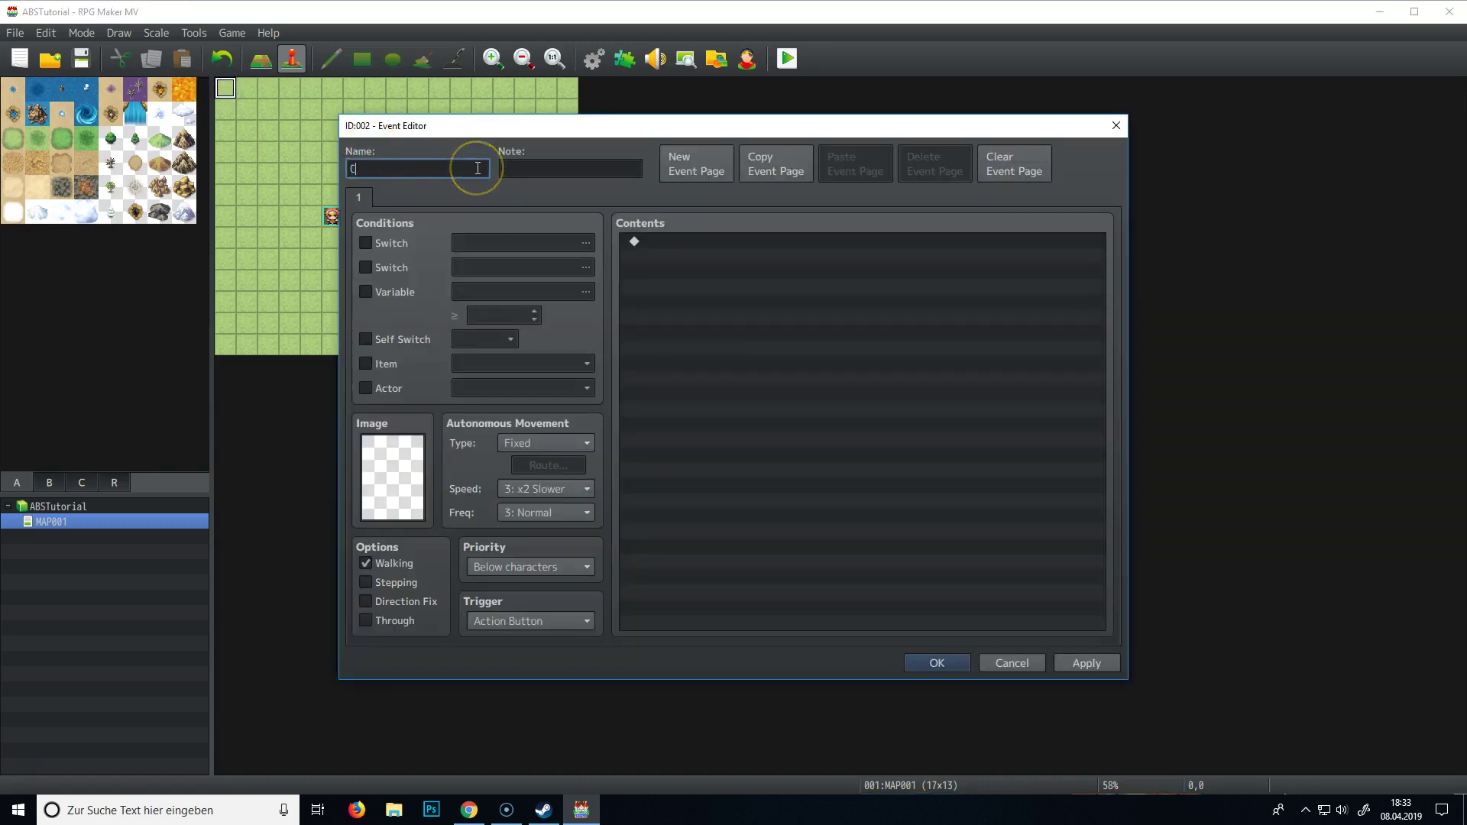
{"action": "type", "text": "oordinates"}
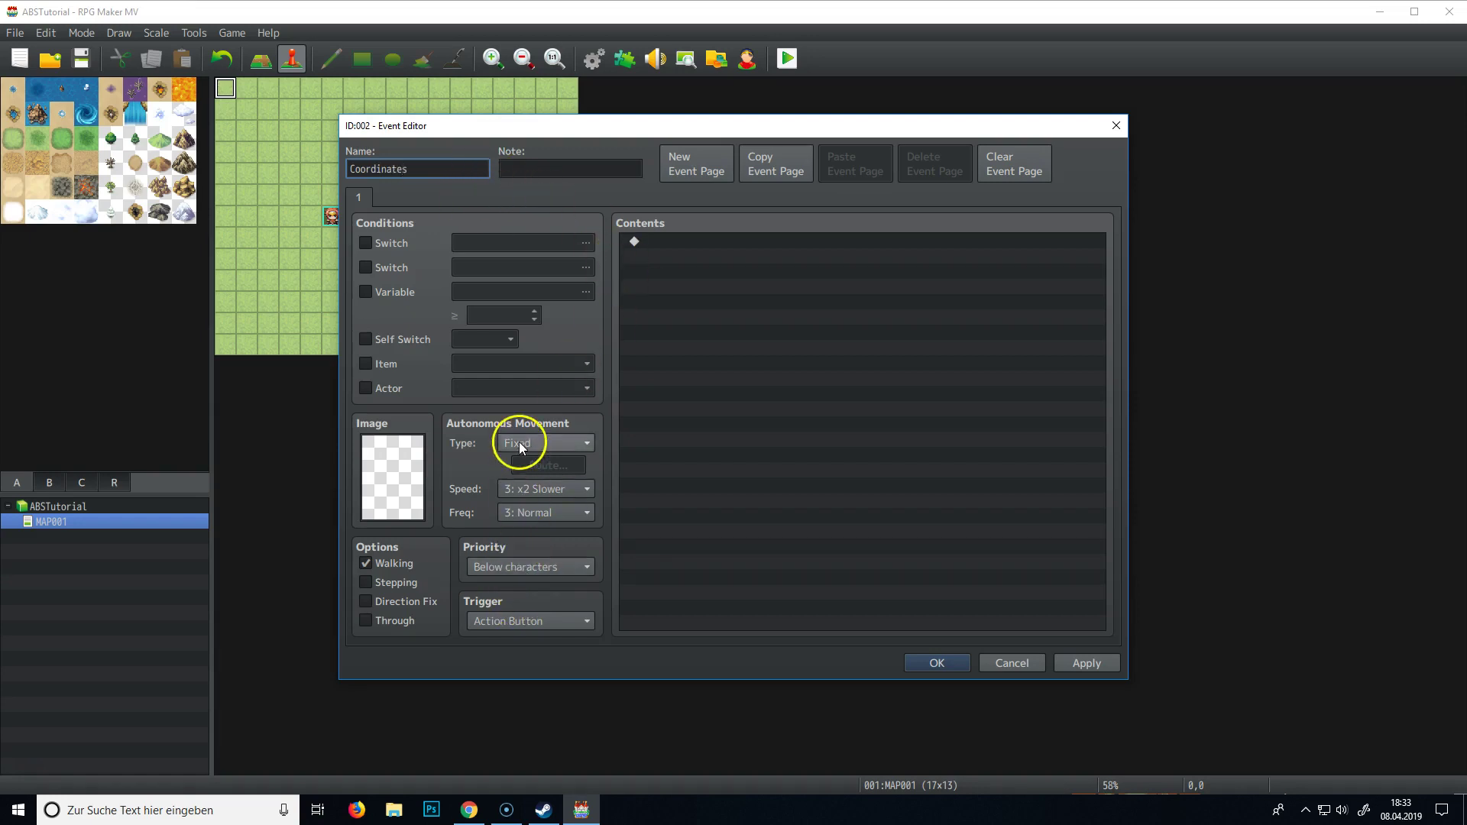
{"action": "left_click", "coordinate": [510, 617]}
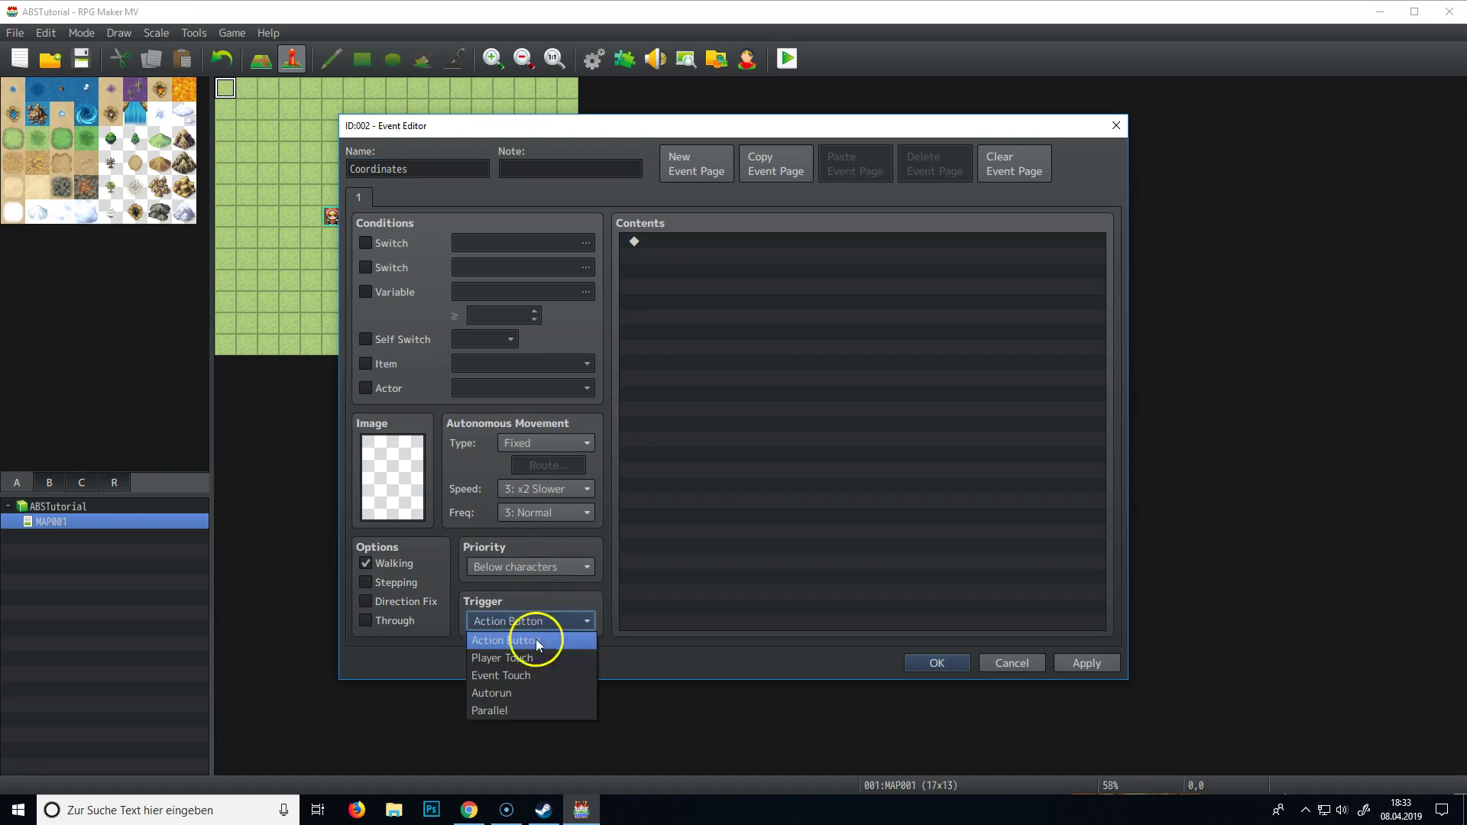
{"action": "left_click", "coordinate": [506, 712]}
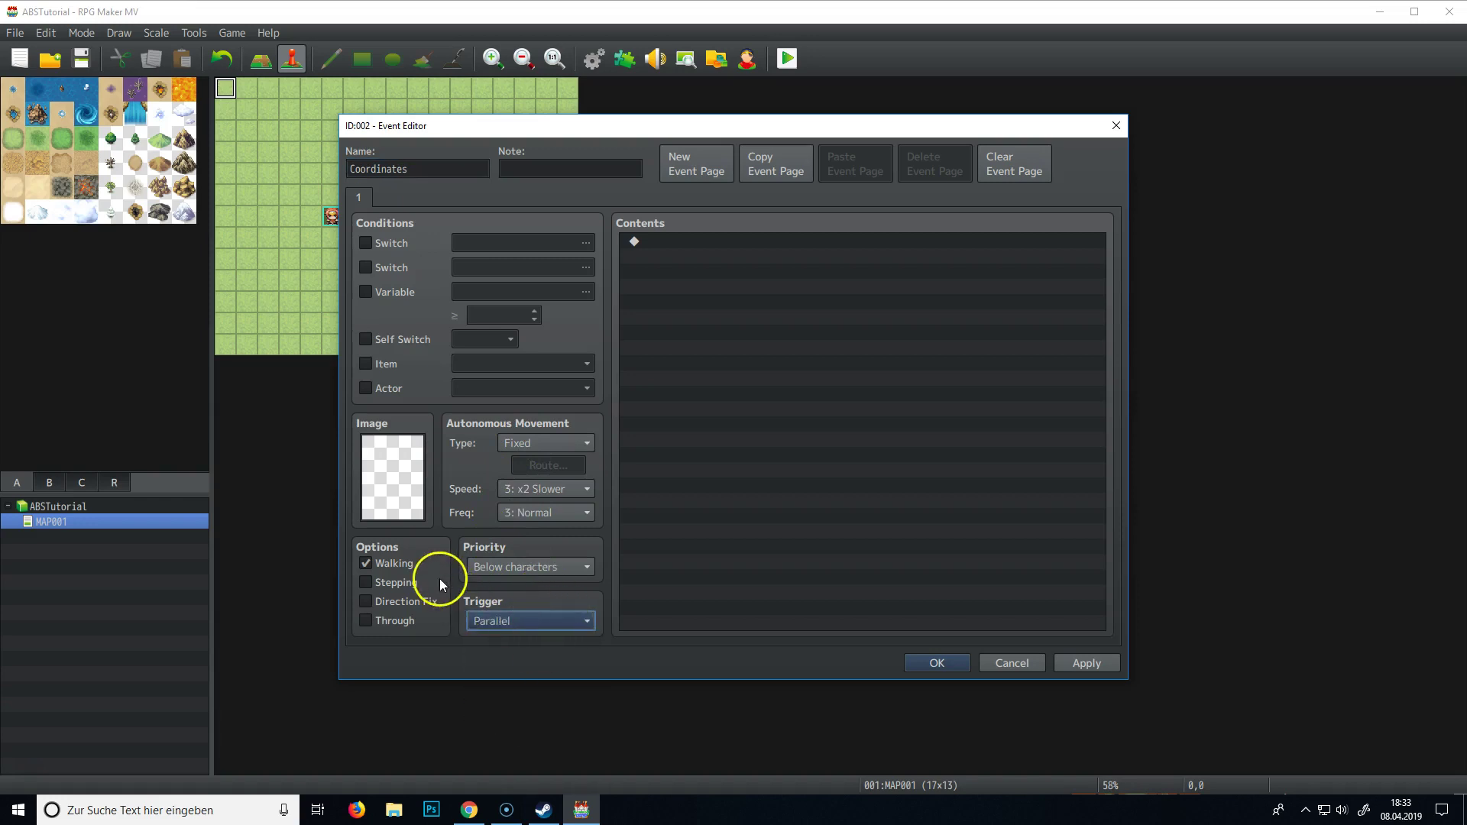
{"action": "left_click", "coordinate": [389, 568]}
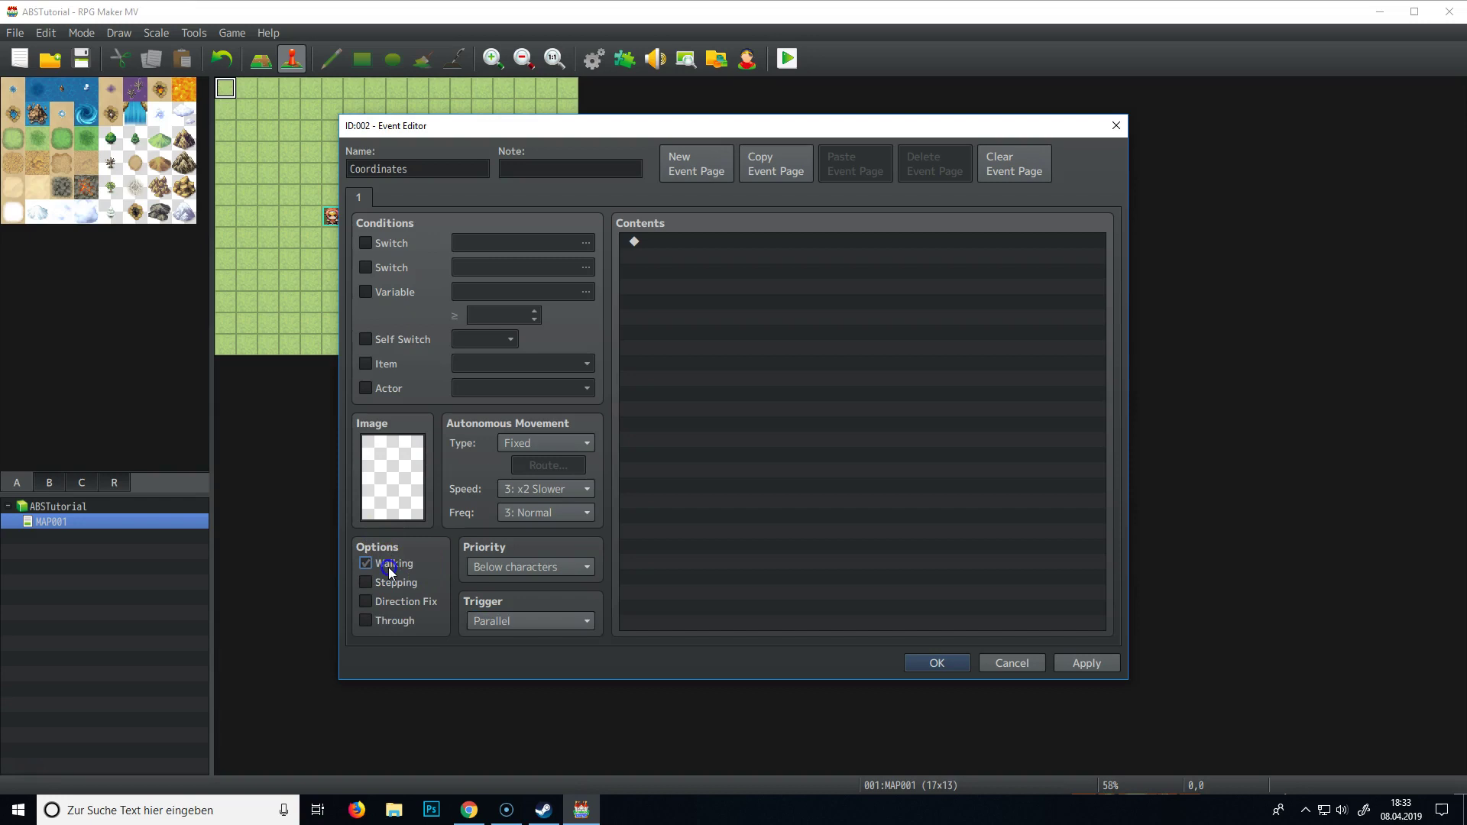
{"action": "left_click", "coordinate": [391, 621]}
- Add a Control Variables command and name variables 0001 HeroX and 0002 HeroY
{"action": "double_click", "coordinate": [726, 246]}
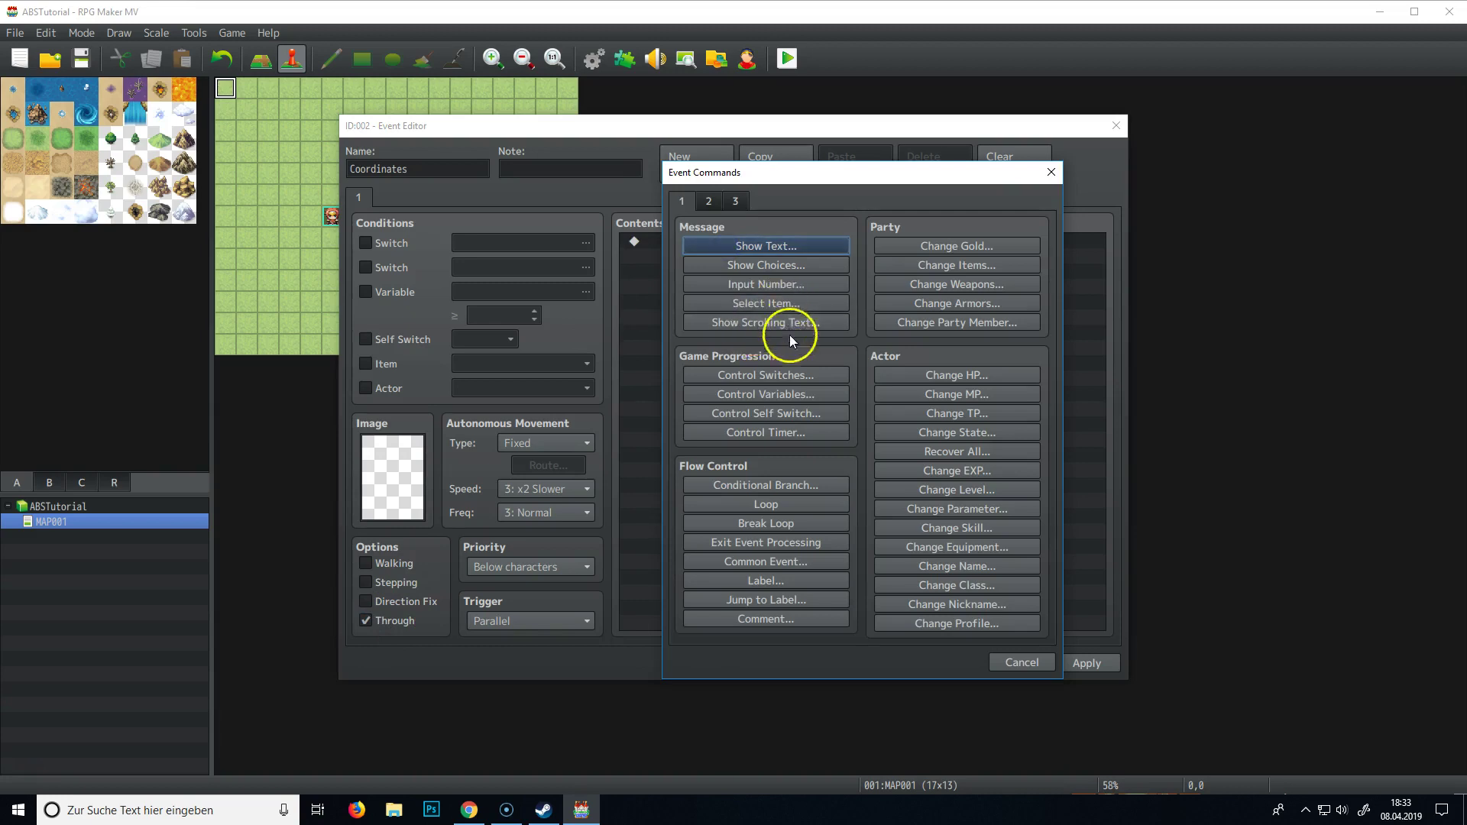
{"action": "left_click", "coordinate": [787, 394]}
{"action": "left_click", "coordinate": [868, 313]}
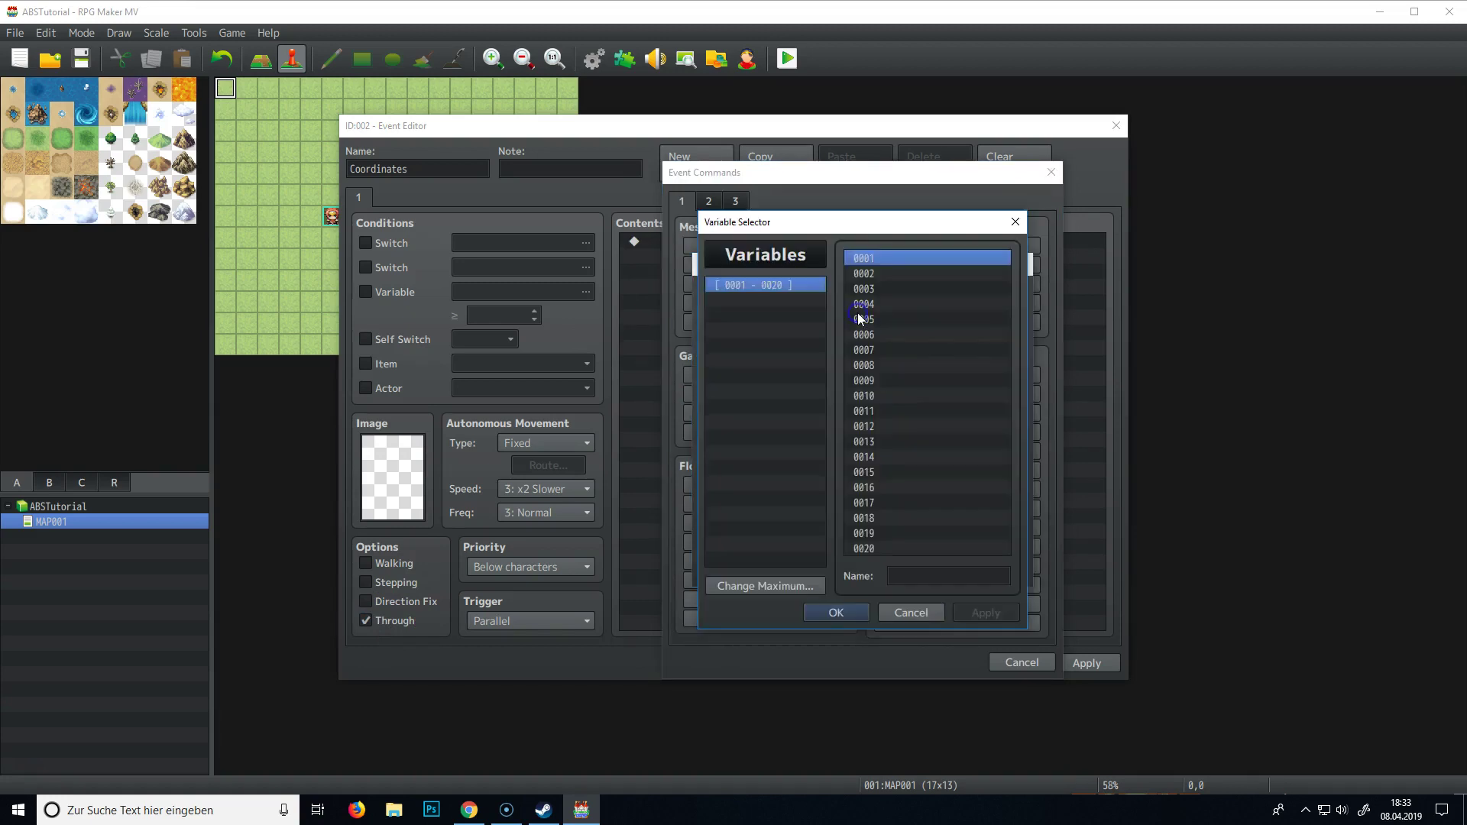
{"action": "left_click", "coordinate": [910, 577]}
{"action": "type", "text": "HeroX"}
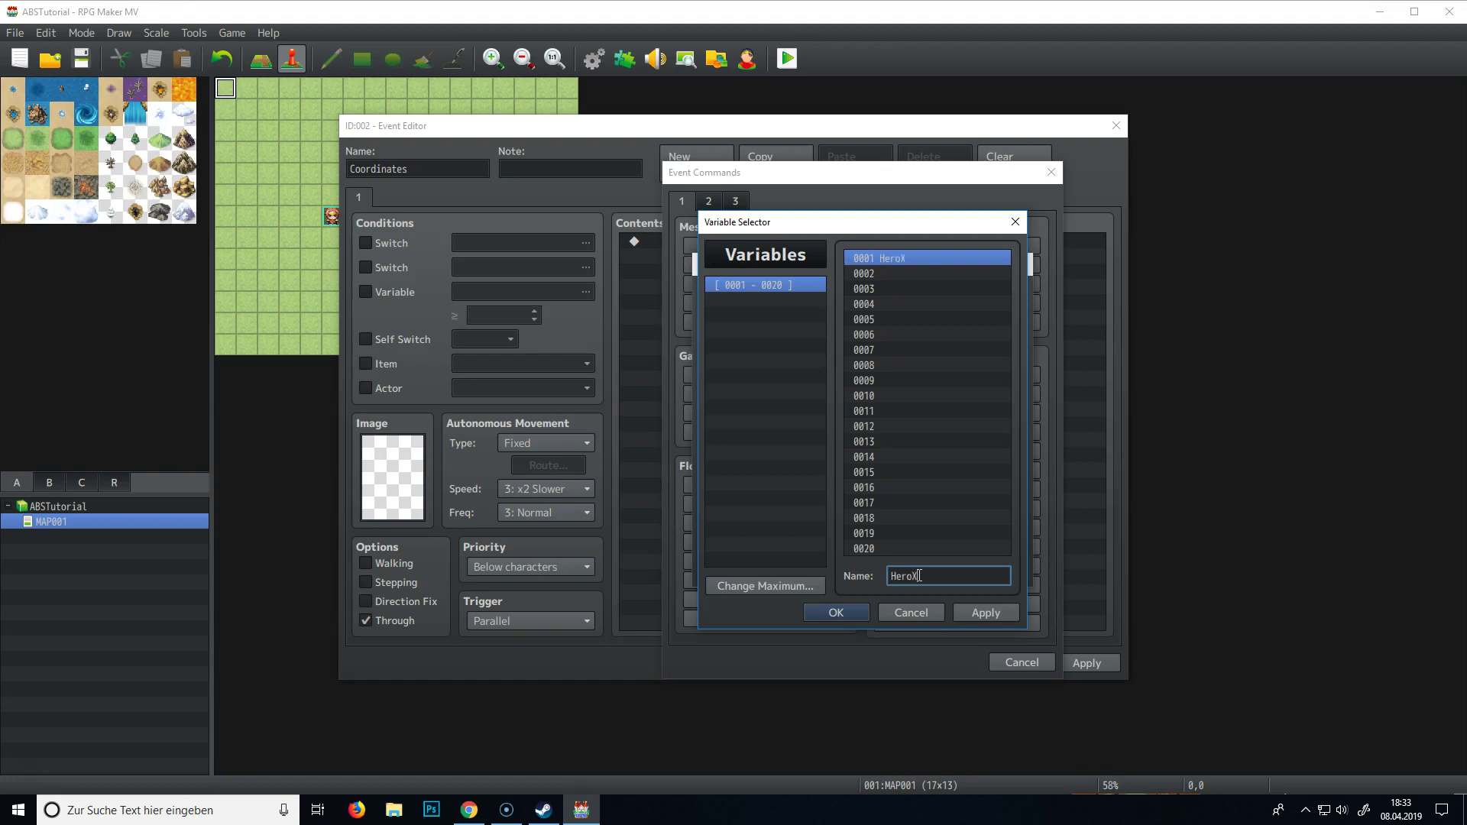
{"action": "left_click", "coordinate": [917, 273]}
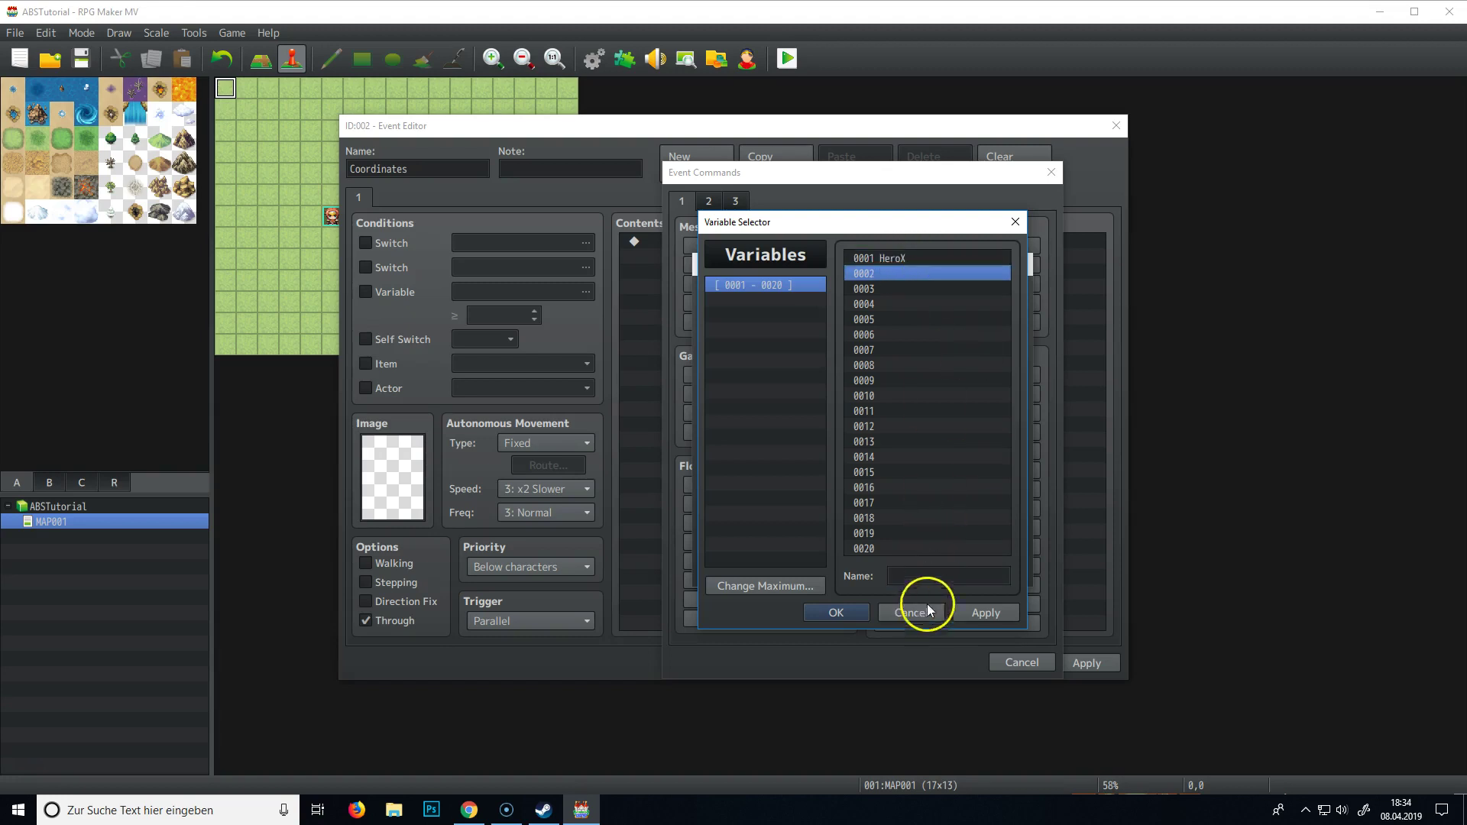
{"action": "left_click", "coordinate": [931, 581]}
{"action": "type", "text": "Hero"}
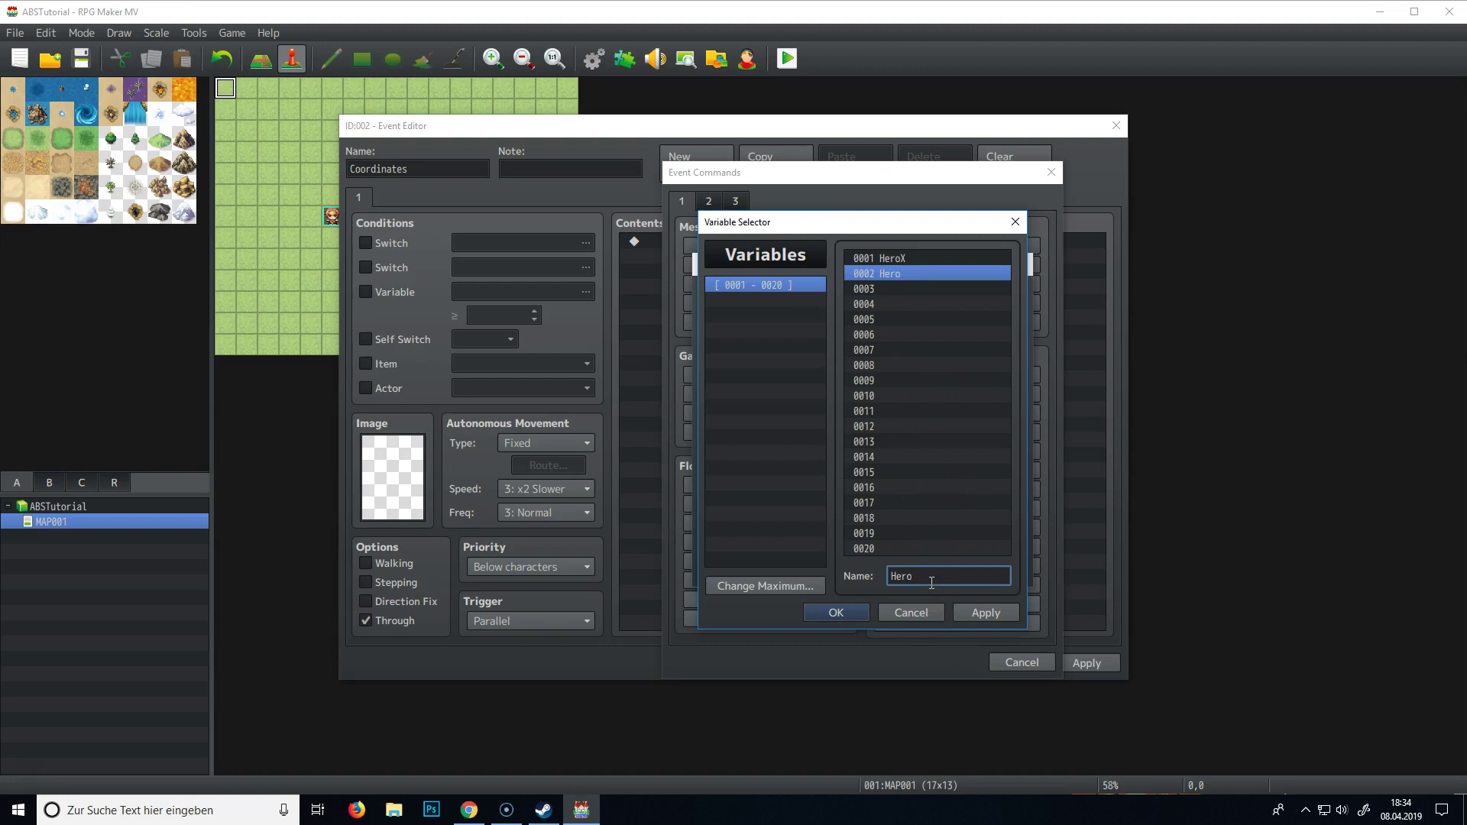
{"action": "type", "text": "Y"}
- Name variables 0003 EnemyX and 0004 EnemyY, then choose 0001 HeroX as the target
{"action": "left_click", "coordinate": [908, 289]}
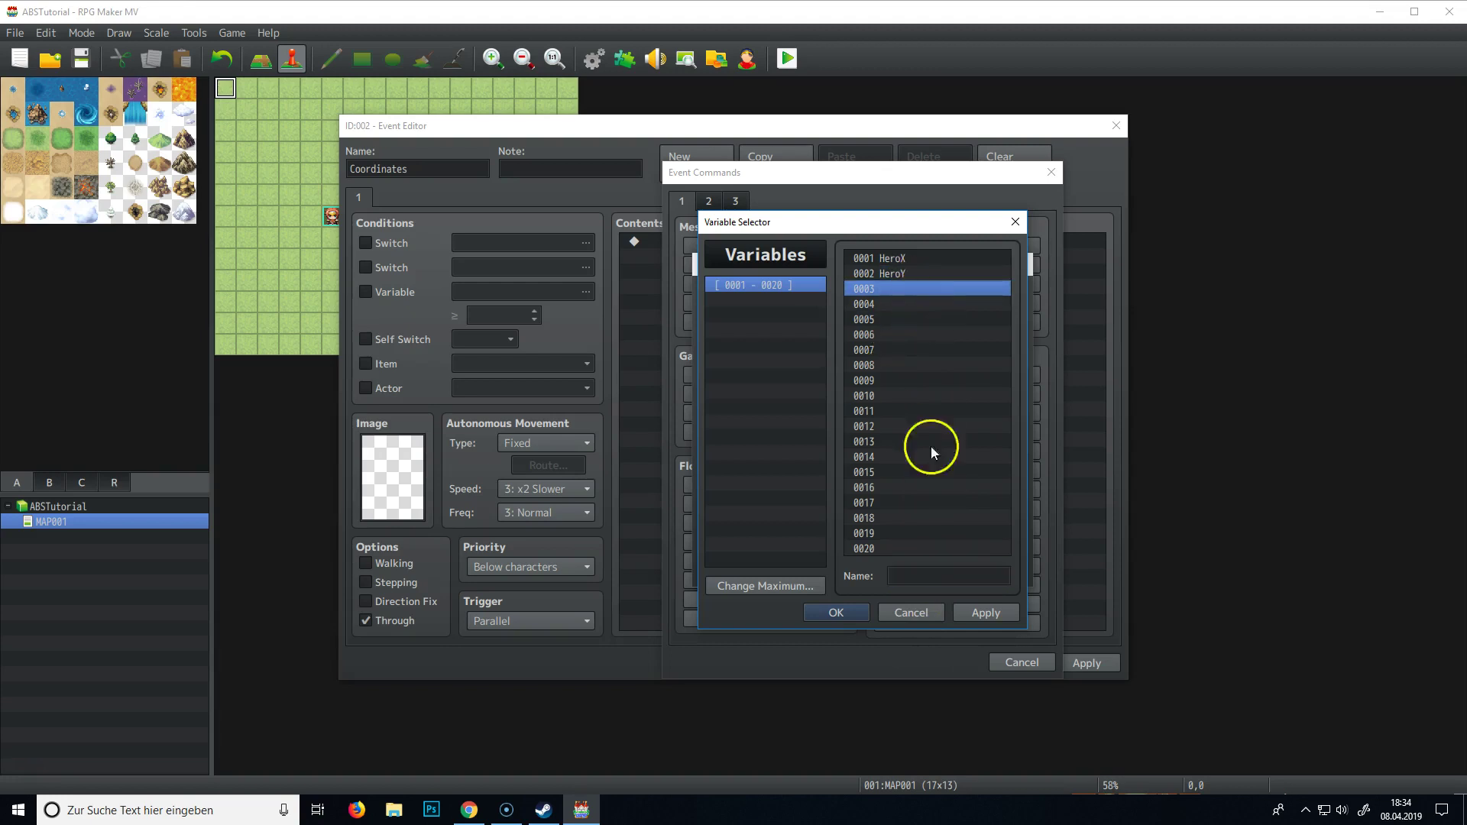
{"action": "left_click", "coordinate": [911, 576]}
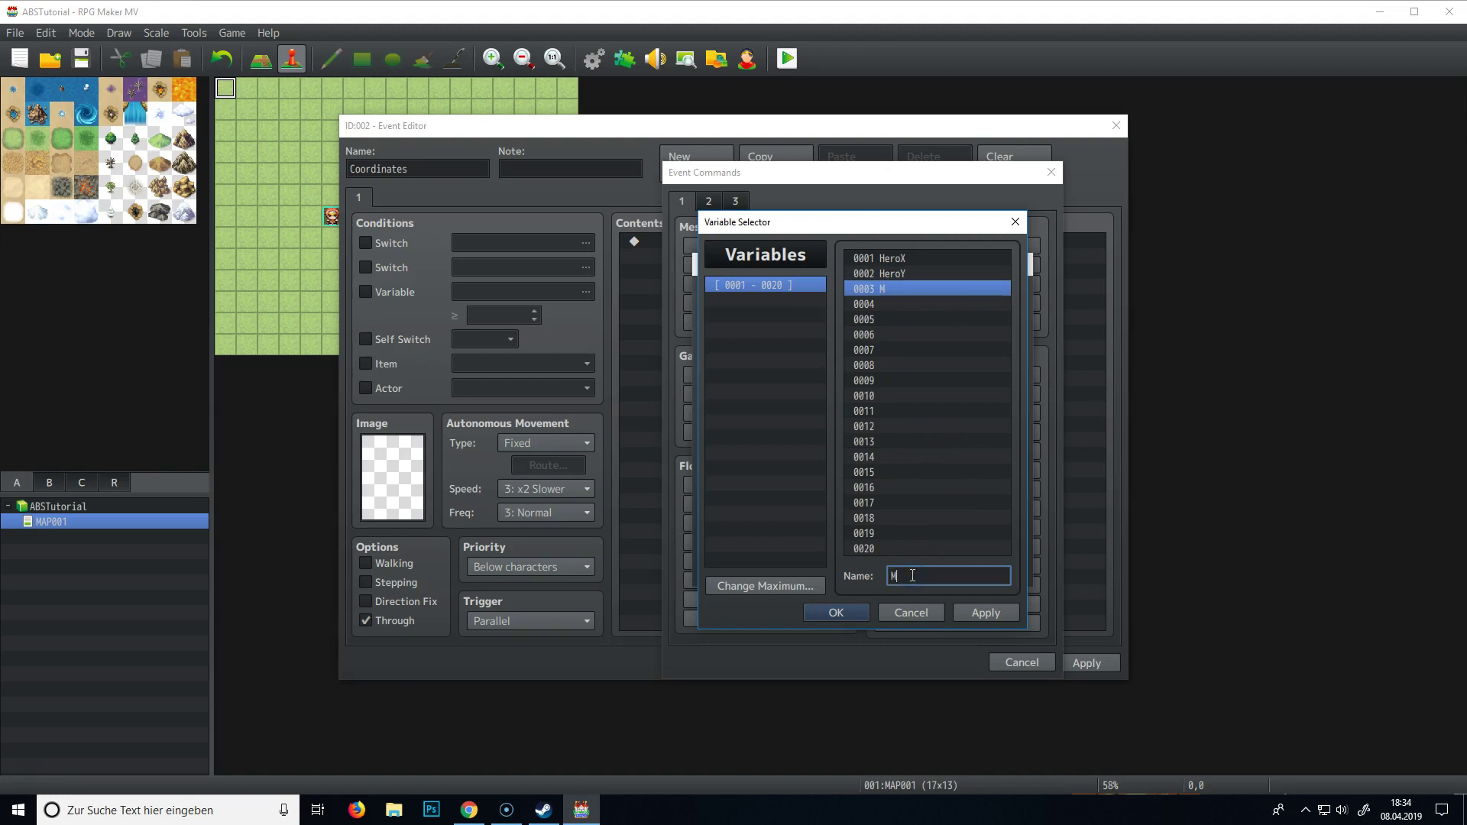
{"action": "type", "text": "EnemyY"}
{"action": "key", "text": "BackSpace"}
{"action": "type", "text": "X"}
{"action": "left_click", "coordinate": [892, 304]}
{"action": "left_click", "coordinate": [945, 577]}
{"action": "type", "text": "E"}
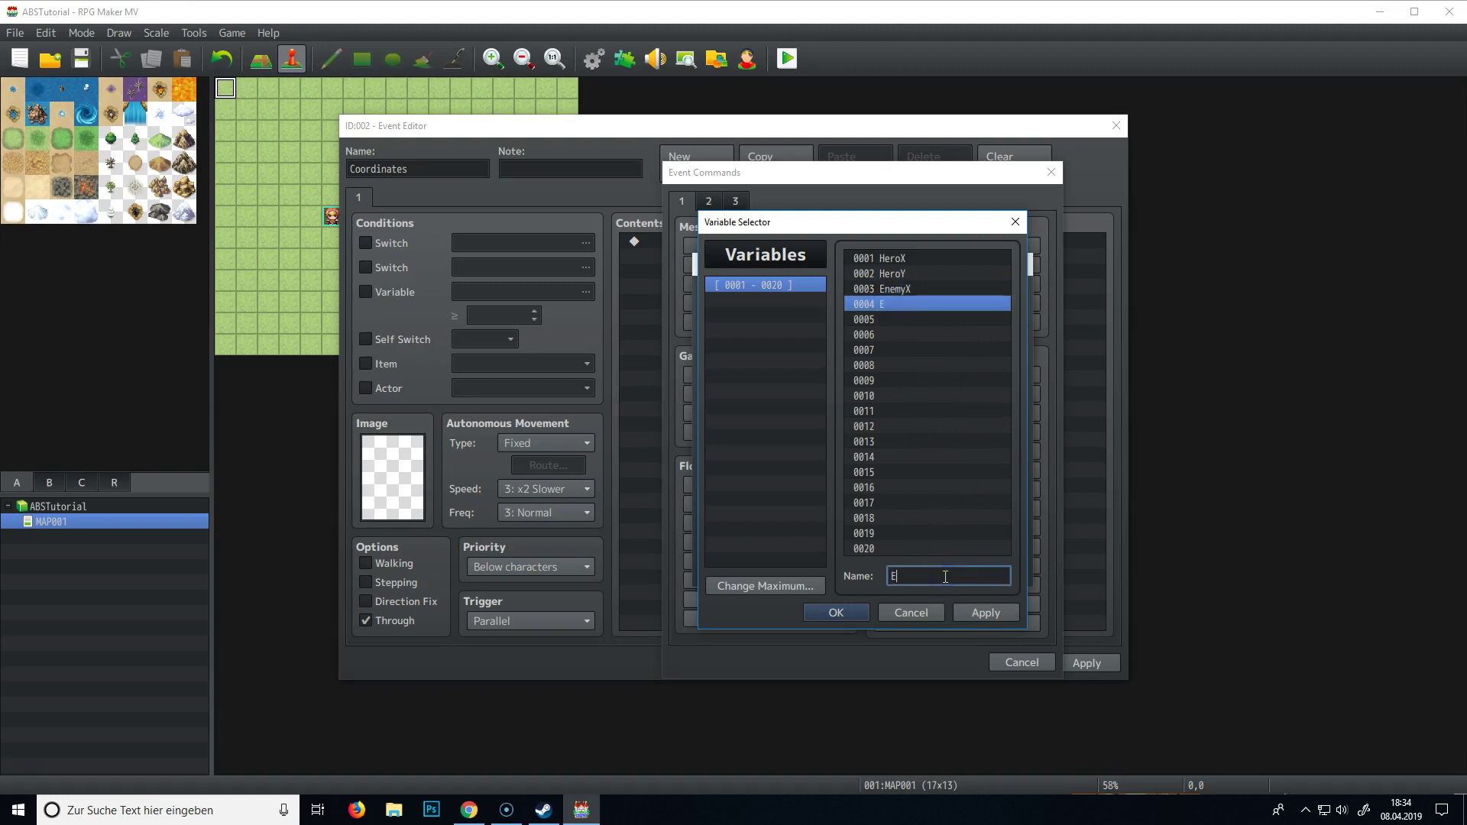
{"action": "type", "text": "nemyY"}
{"action": "left_click", "coordinate": [886, 304]}
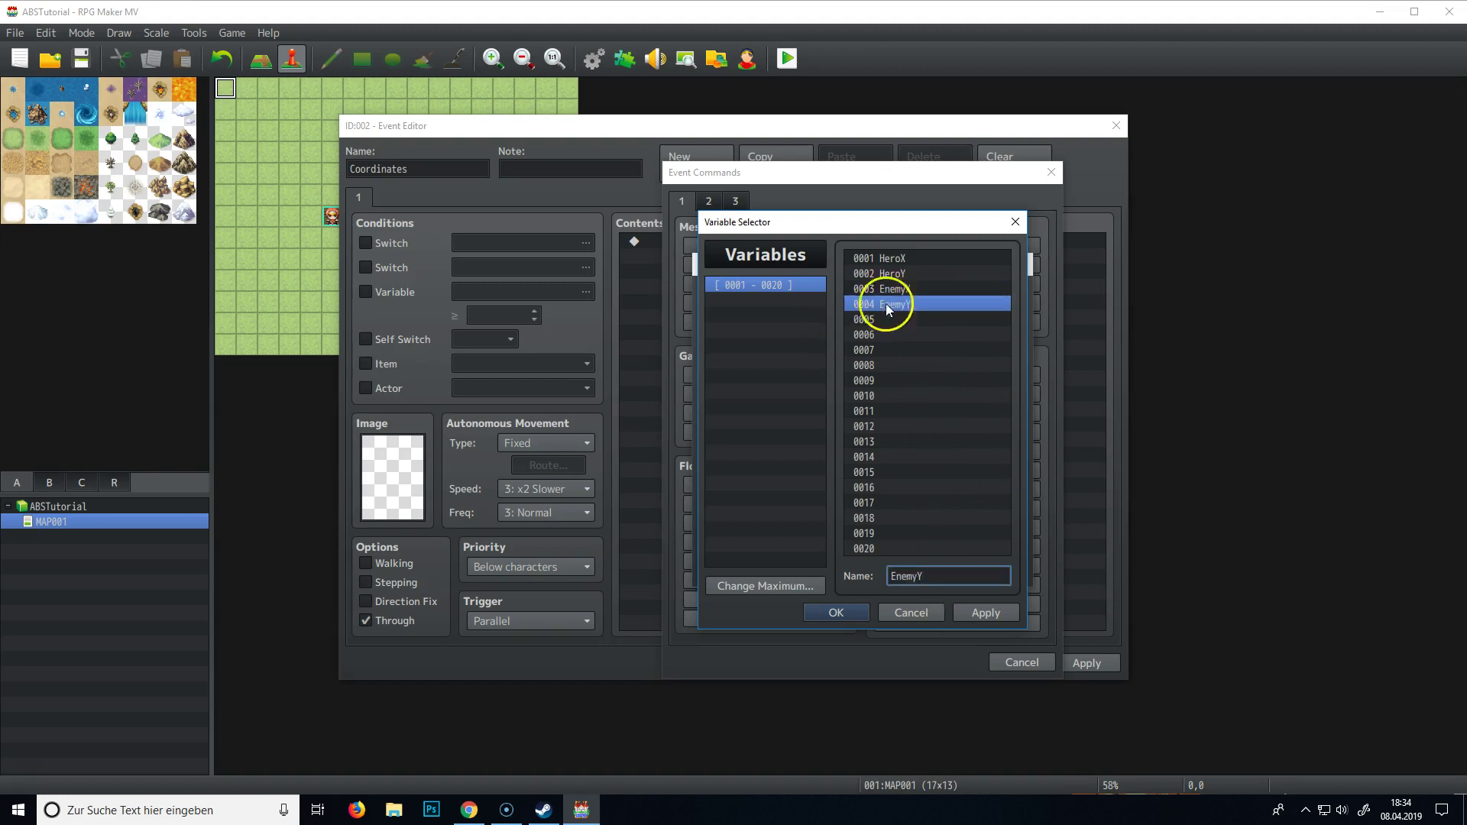
{"action": "left_click", "coordinate": [918, 258]}
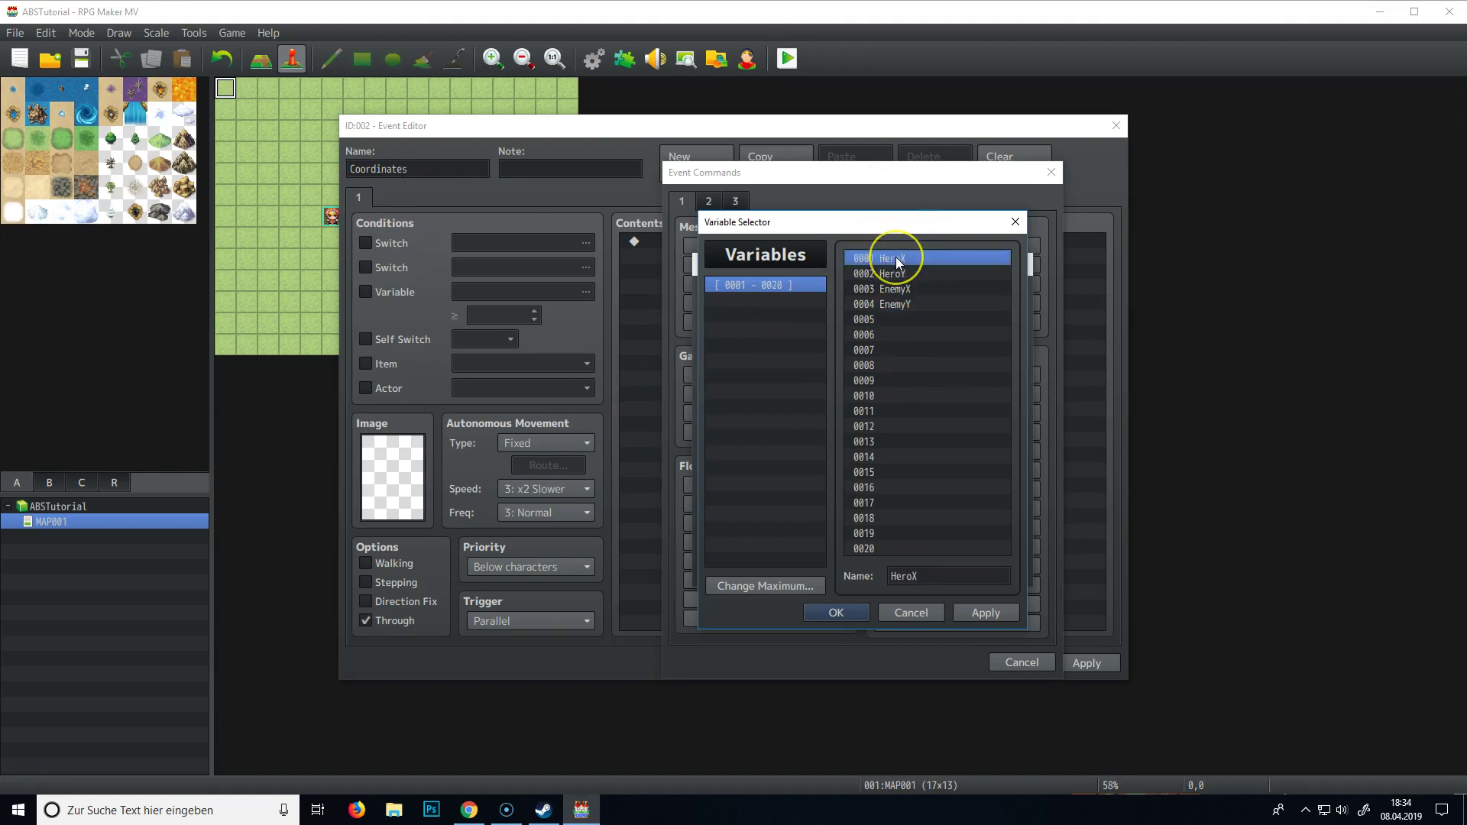
{"action": "left_click", "coordinate": [849, 611]}
- Add the command setting HeroX to the player's map X
{"action": "left_click", "coordinate": [847, 612]}
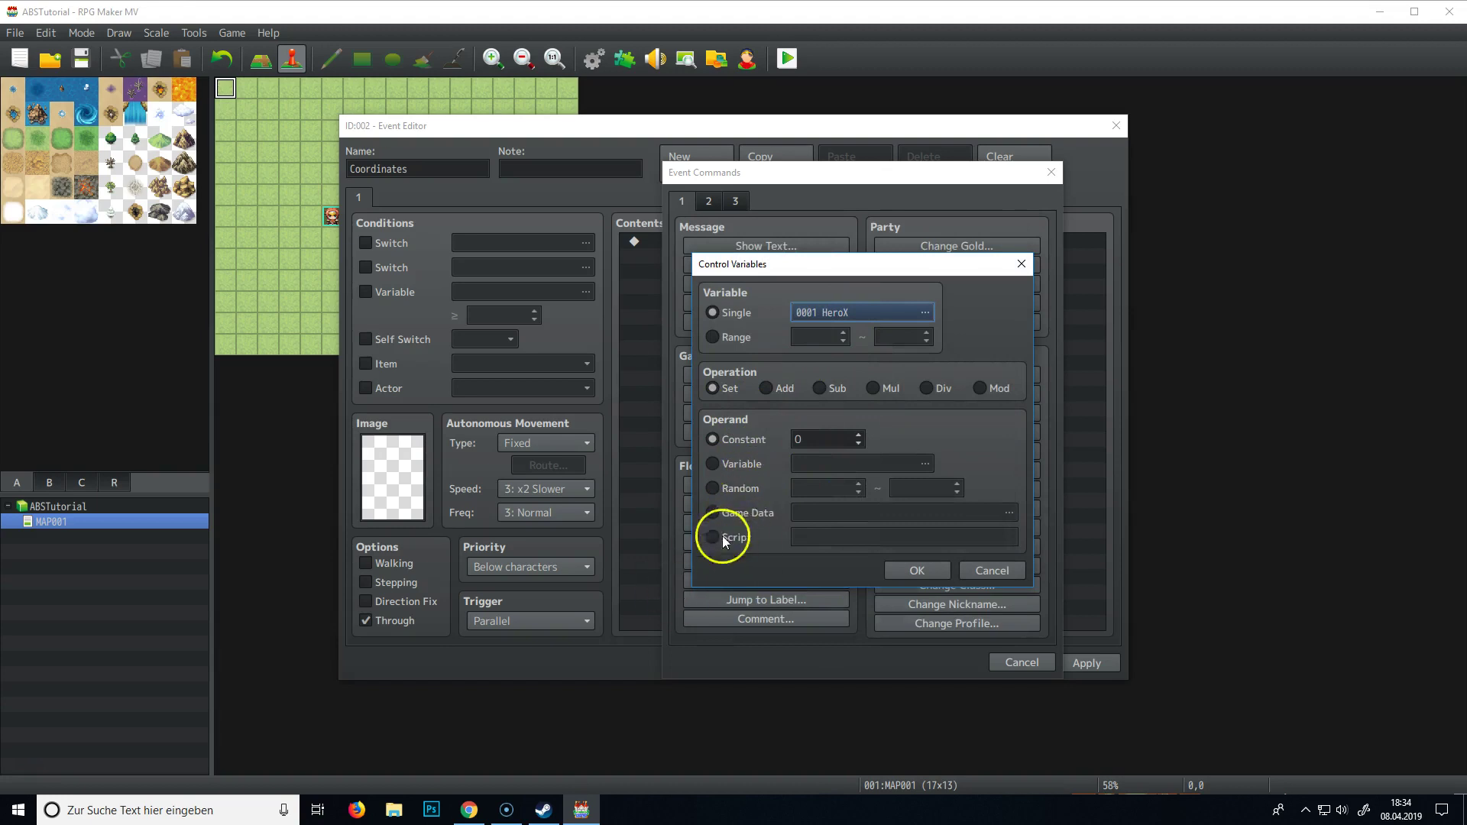
{"action": "left_click", "coordinate": [737, 514]}
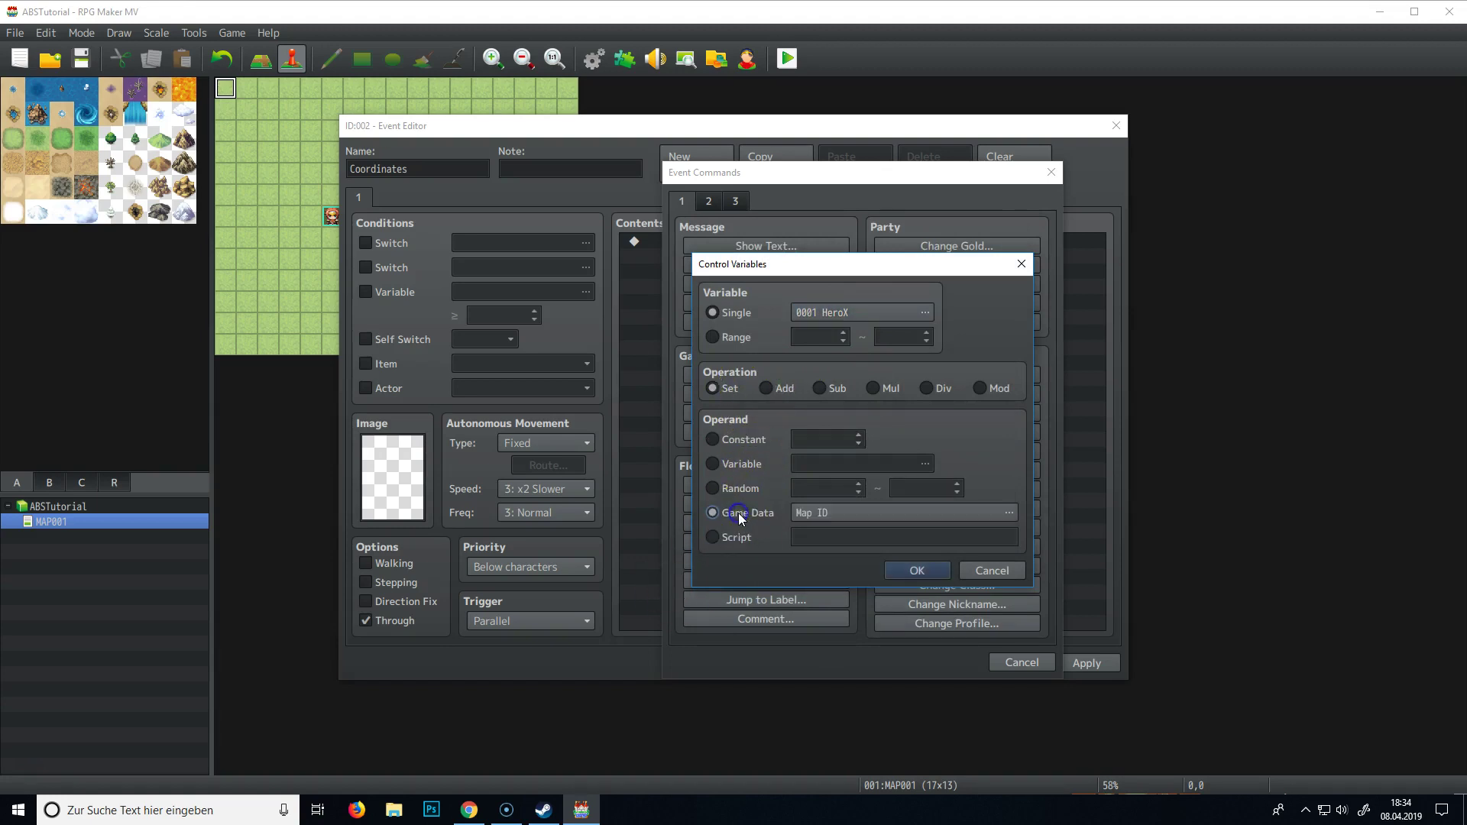
{"action": "left_click", "coordinate": [858, 511]}
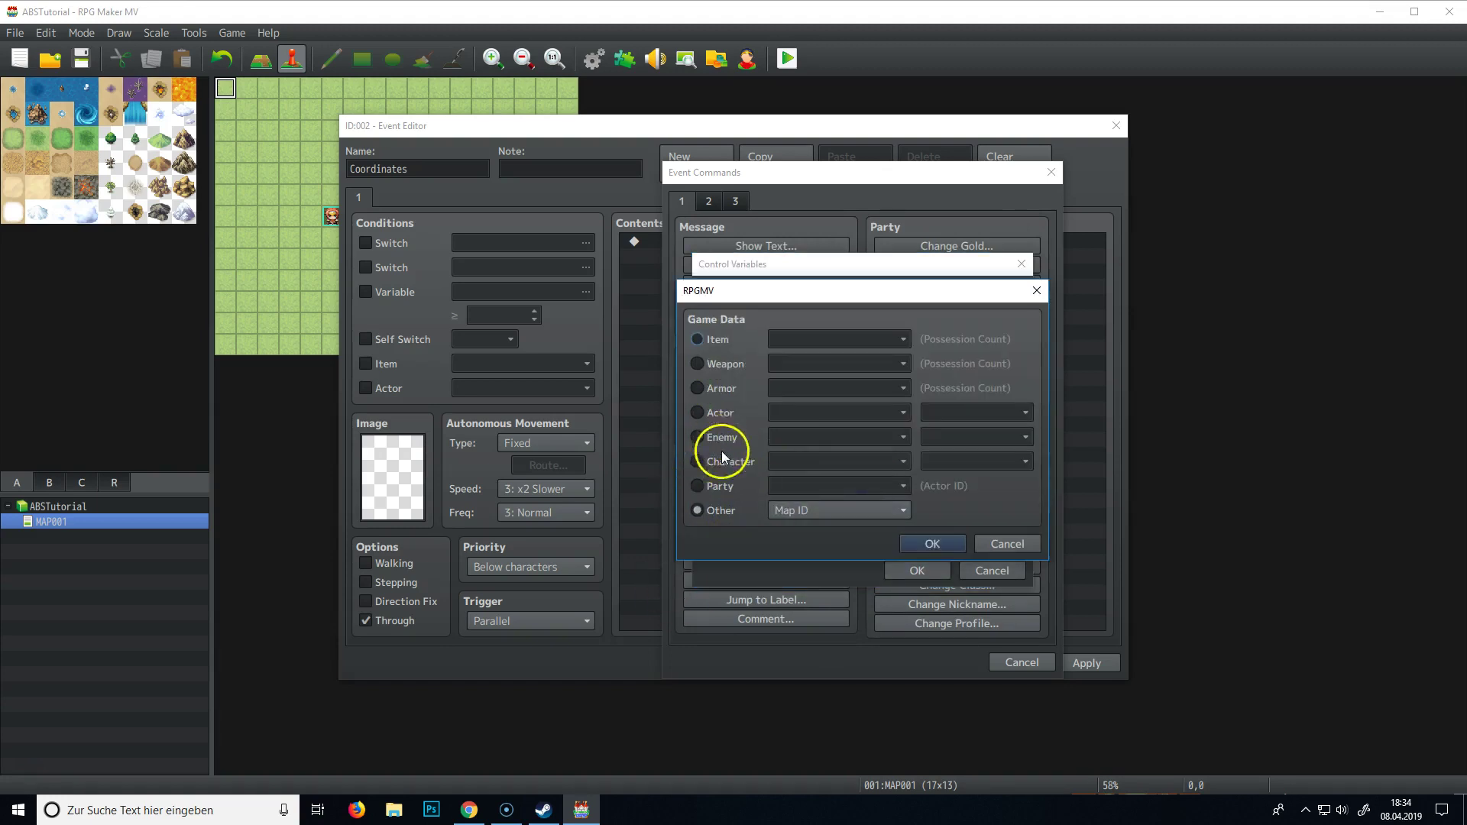
{"action": "left_click", "coordinate": [718, 462]}
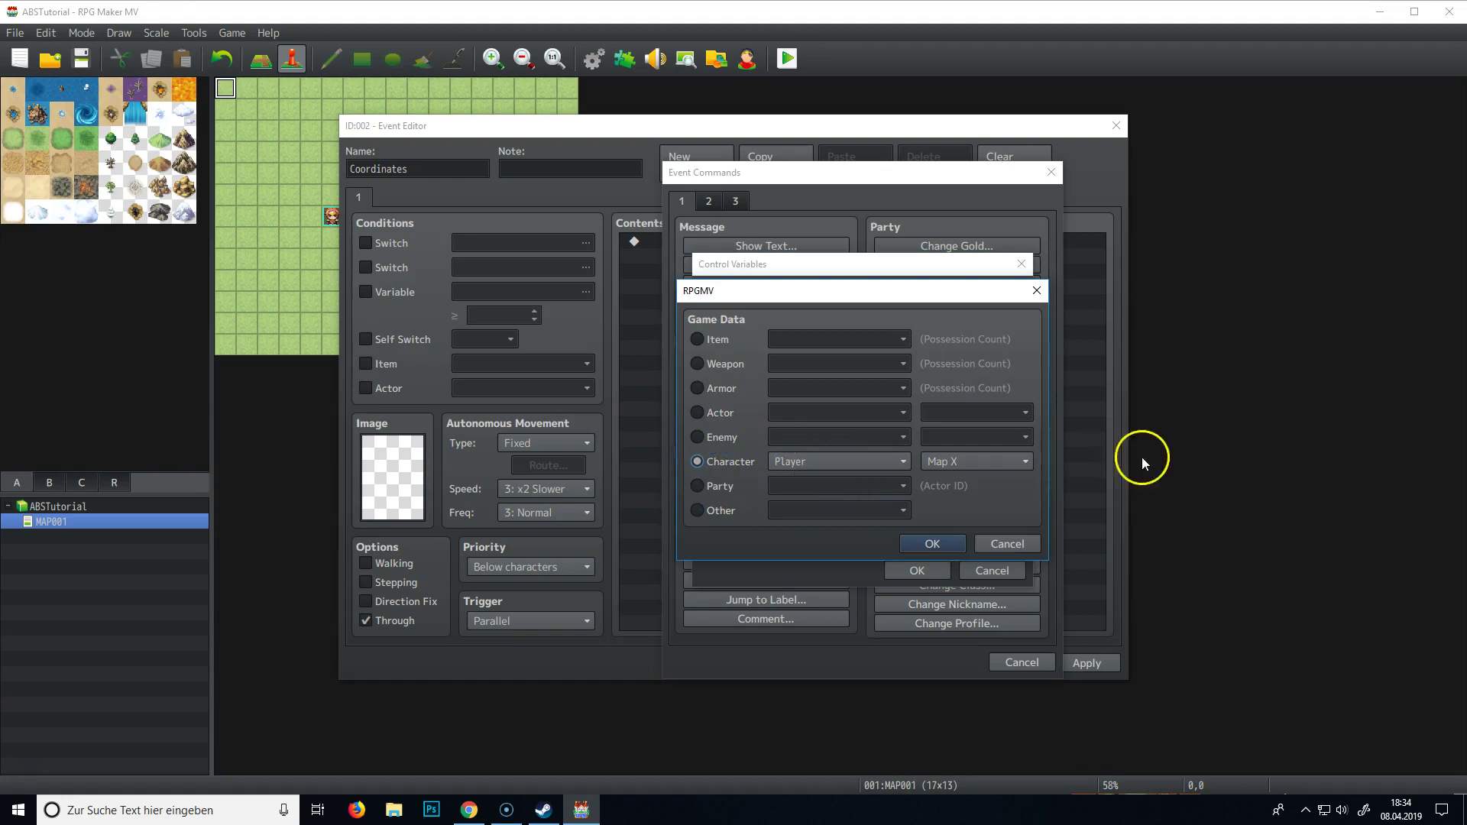
{"action": "left_click", "coordinate": [941, 545]}
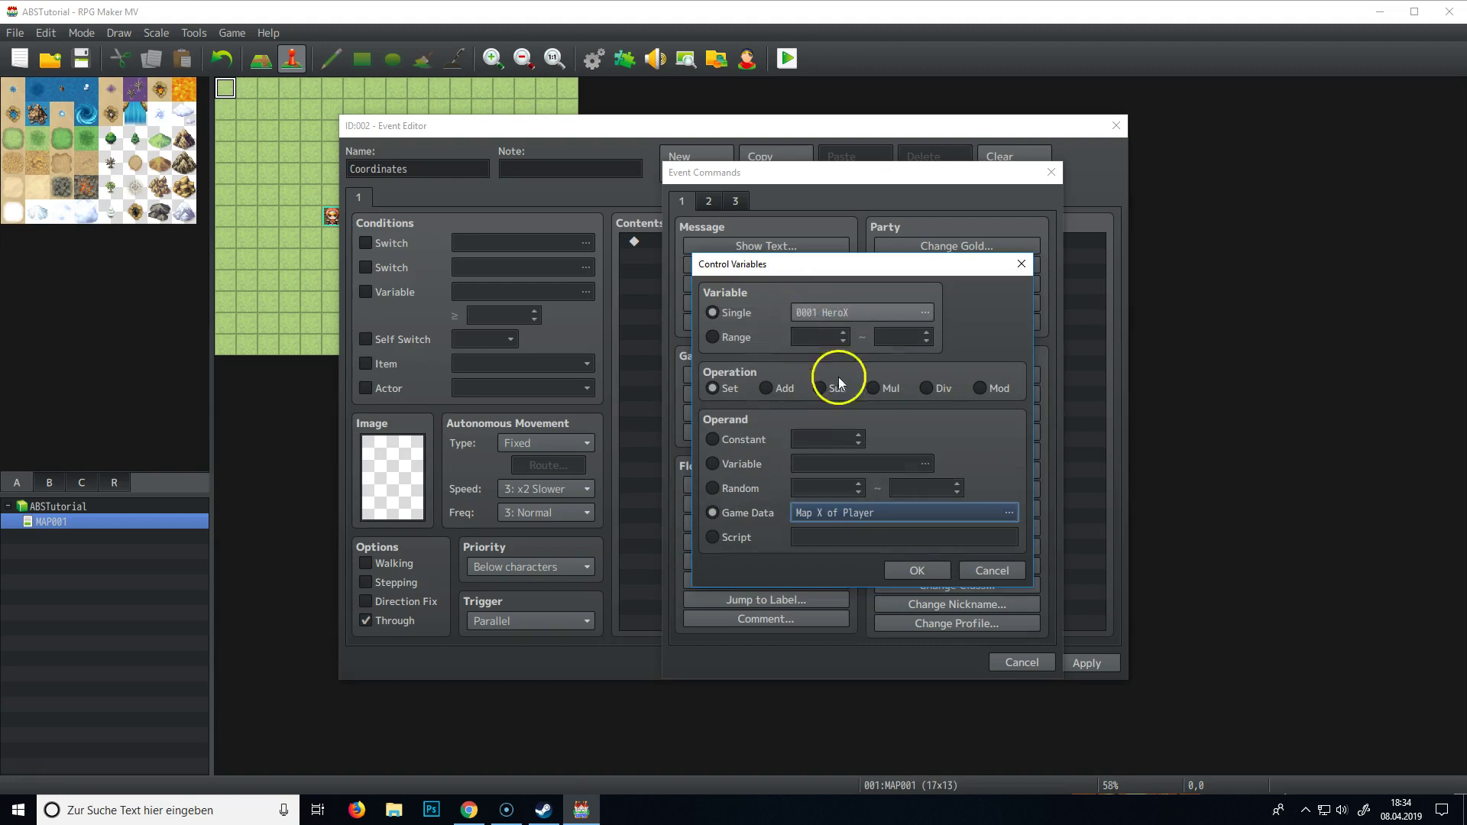
{"action": "left_click", "coordinate": [921, 575]}
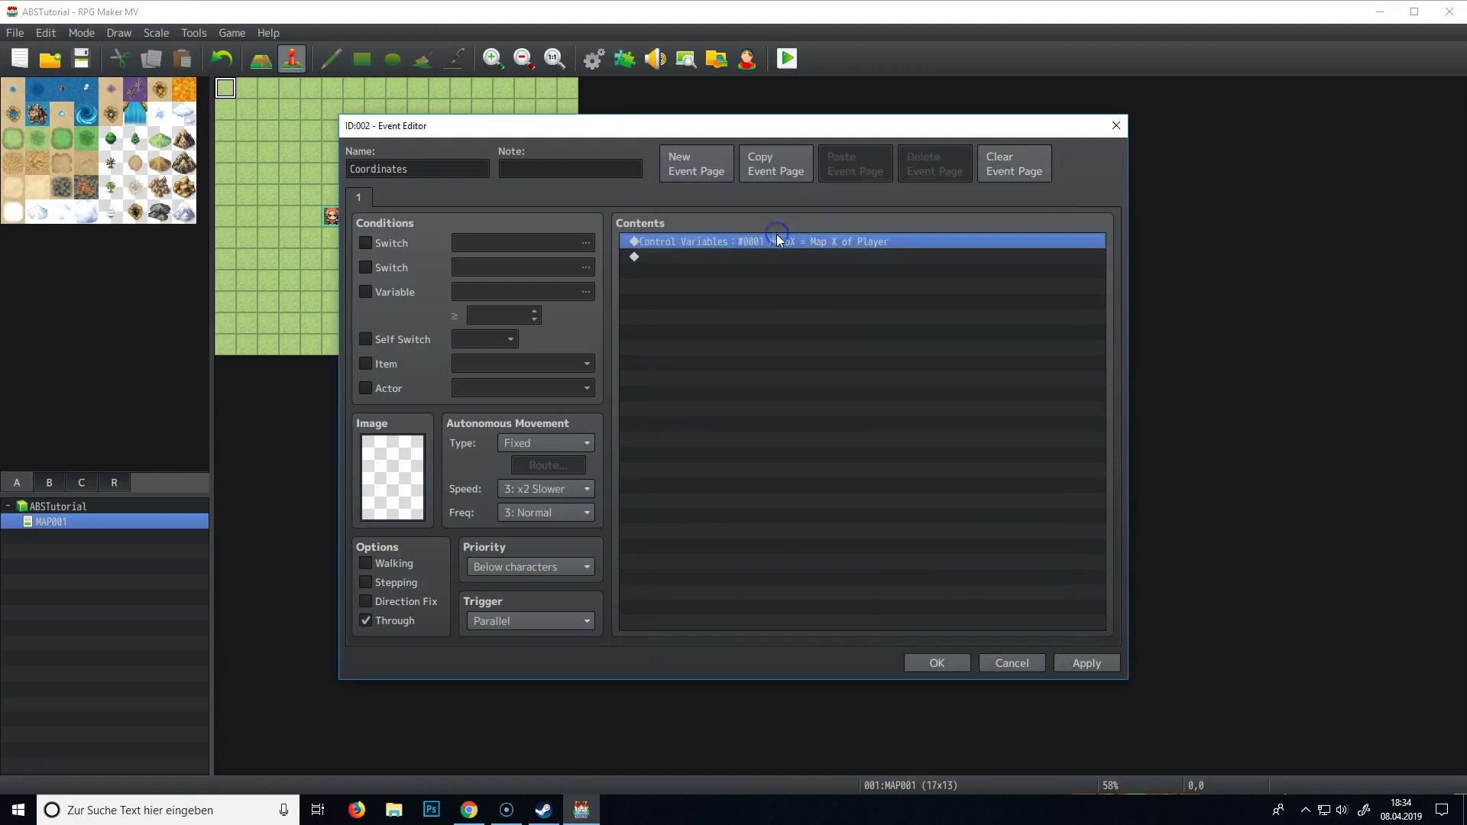
- Duplicate that command and change it to set HeroY to the player's map Y
{"action": "key", "text": "ctrl+v"}
{"action": "right_click", "coordinate": [739, 255]}
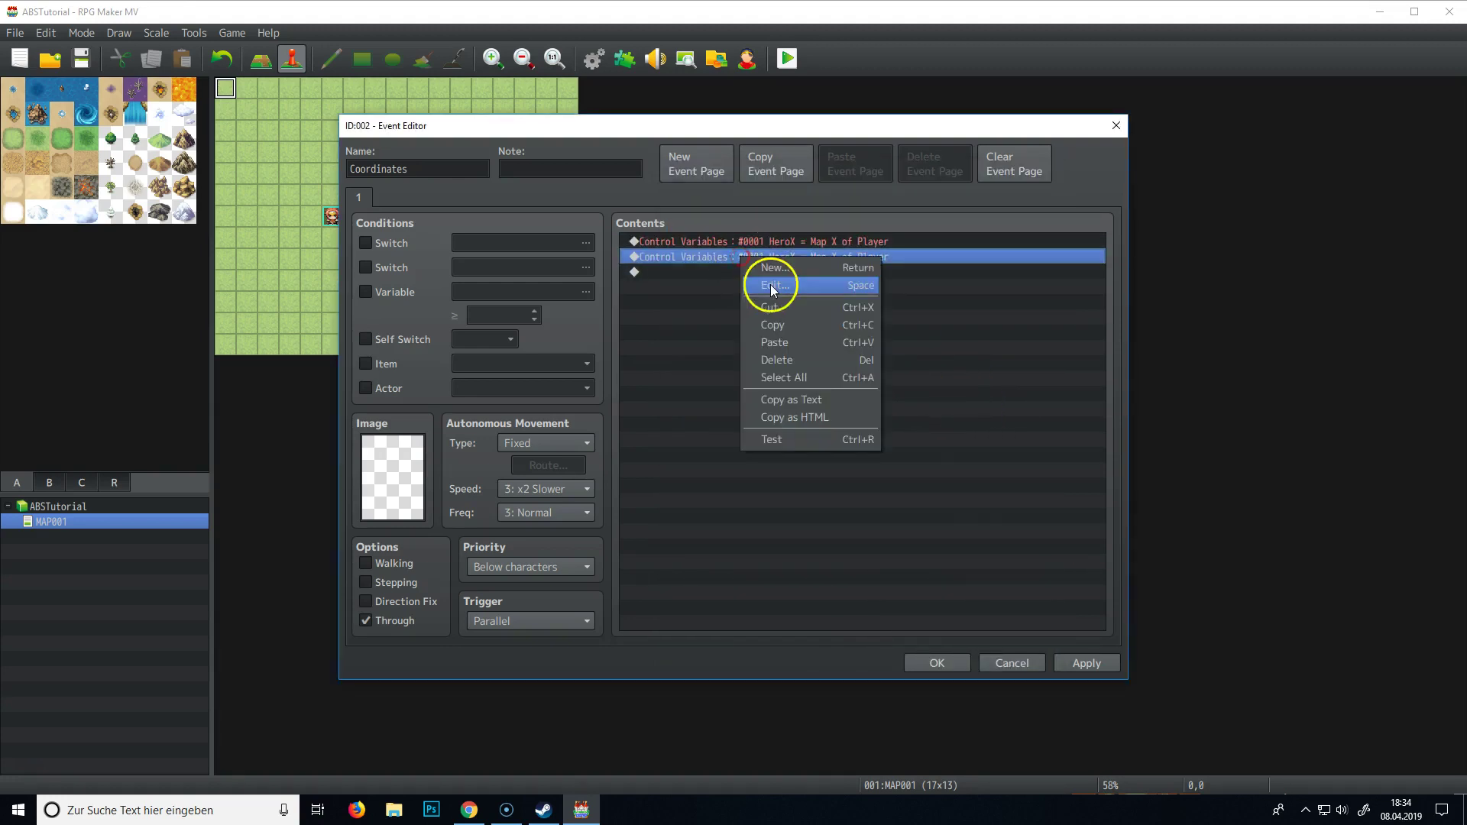
{"action": "left_click", "coordinate": [770, 284]}
{"action": "left_click", "coordinate": [849, 319]}
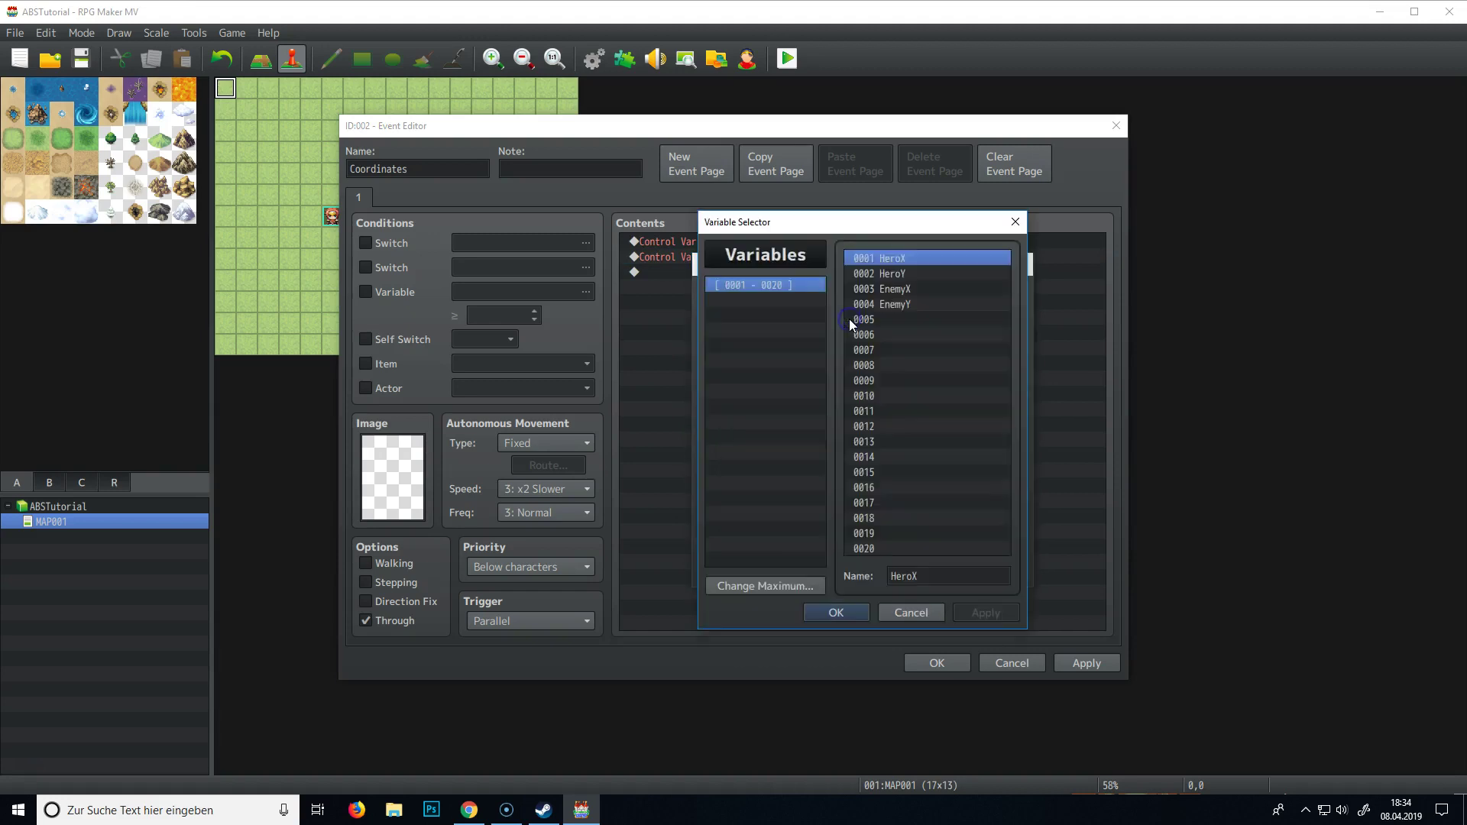
{"action": "left_click", "coordinate": [892, 275]}
{"action": "double_click", "coordinate": [892, 273]}
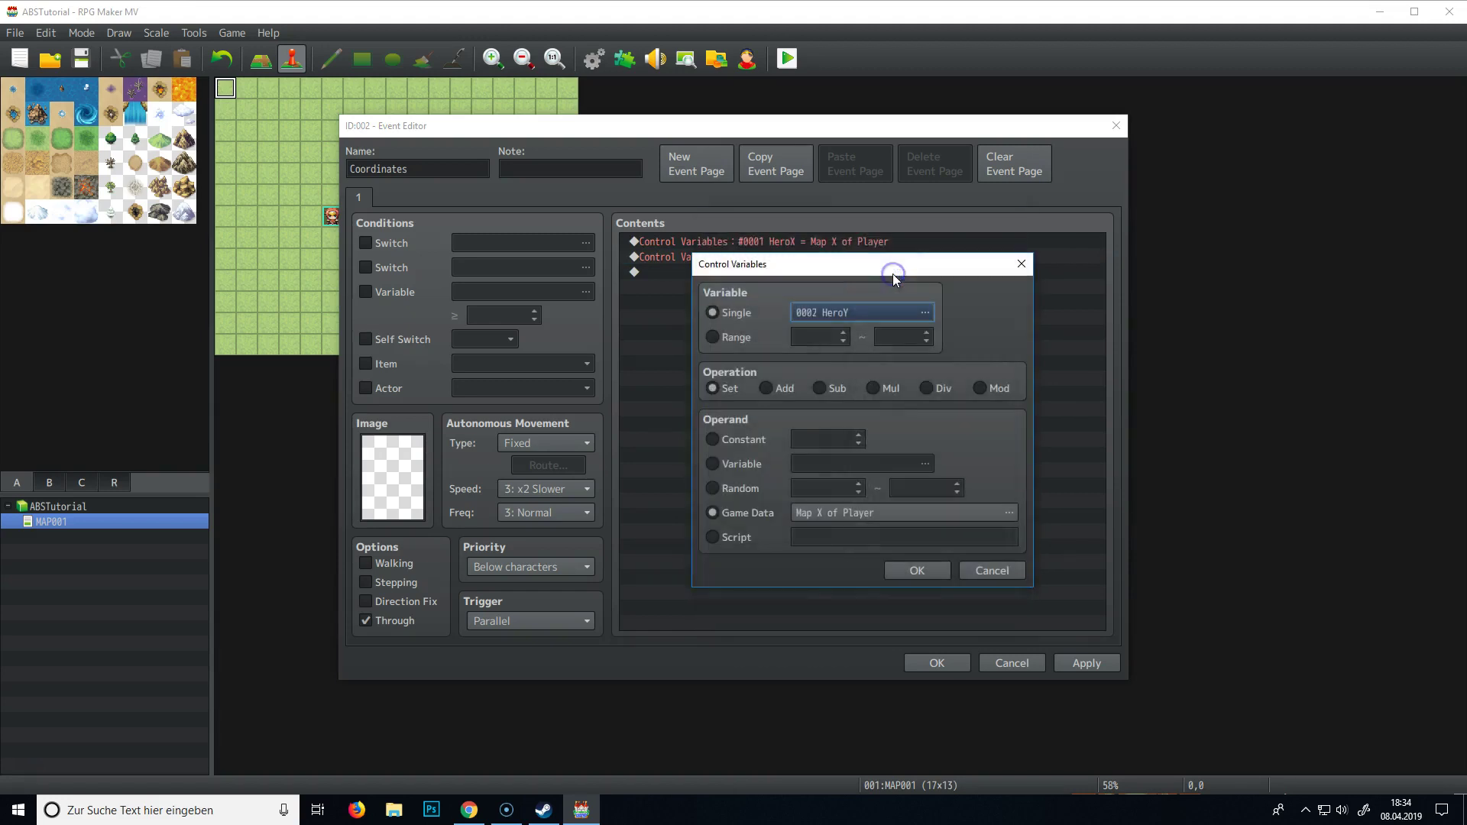
{"action": "left_click", "coordinate": [834, 513]}
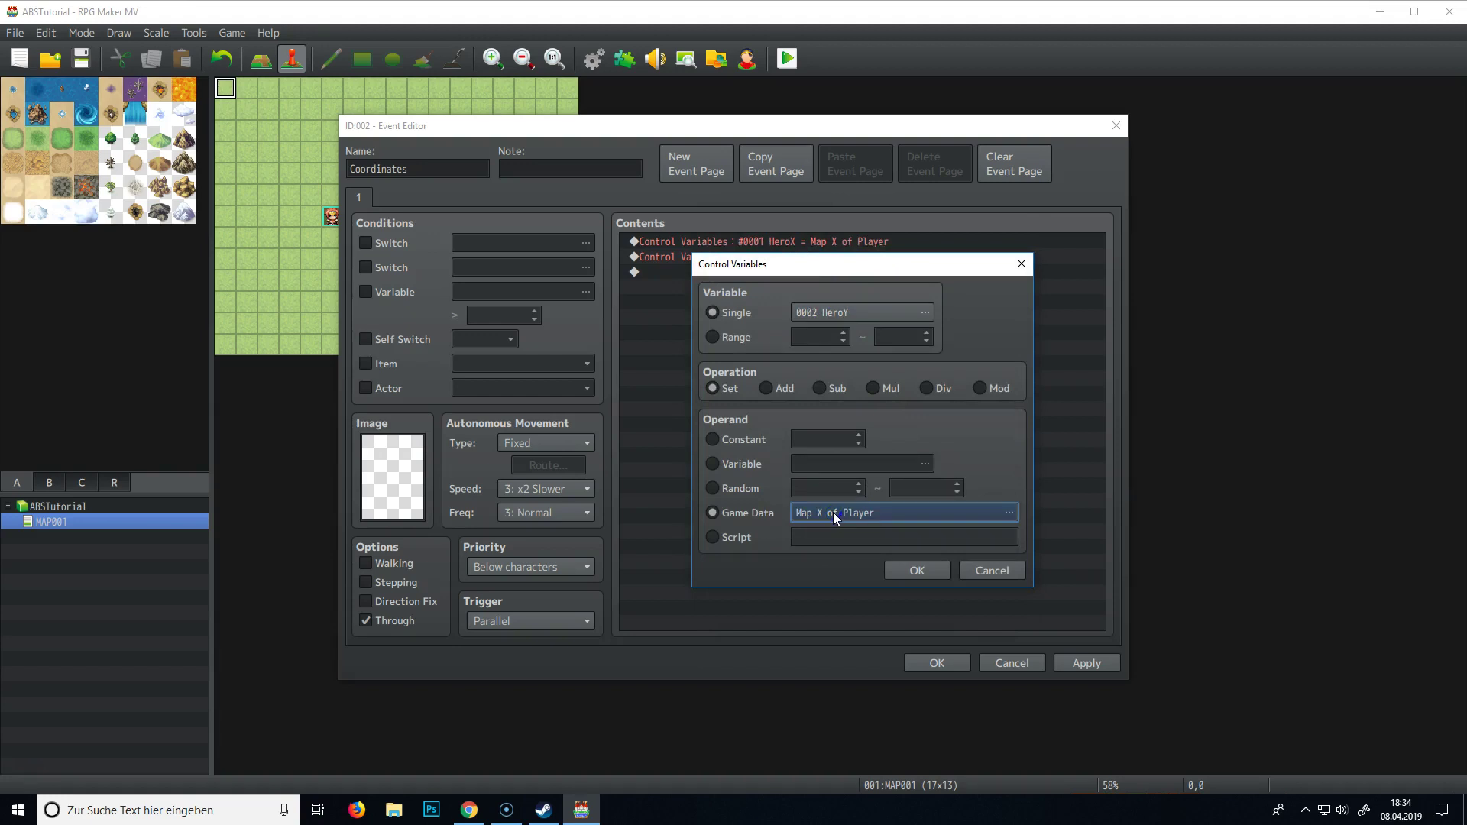
{"action": "double_click", "coordinate": [835, 514]}
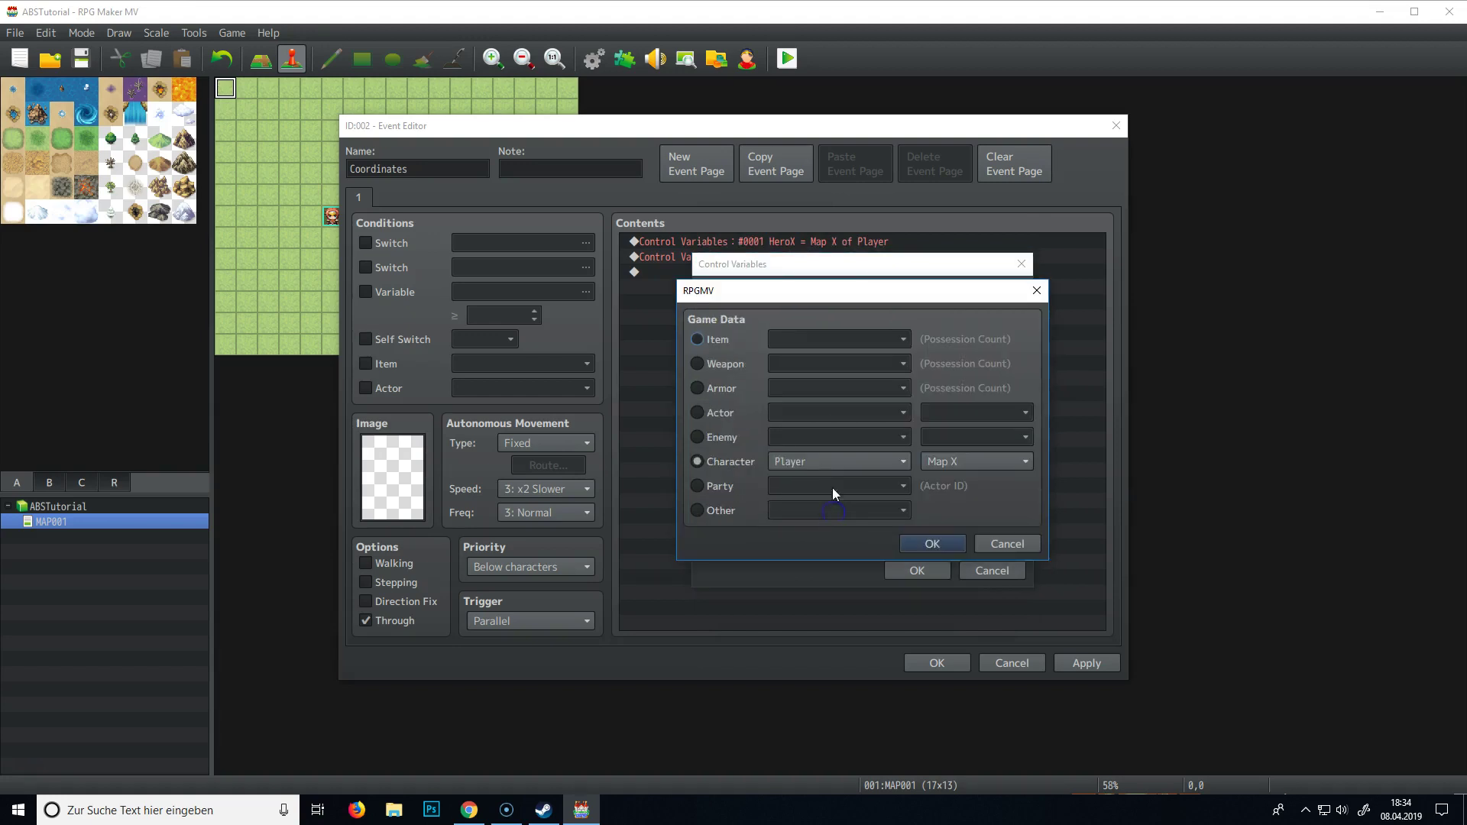
{"action": "left_click", "coordinate": [988, 456]}
{"action": "left_click", "coordinate": [971, 493]}
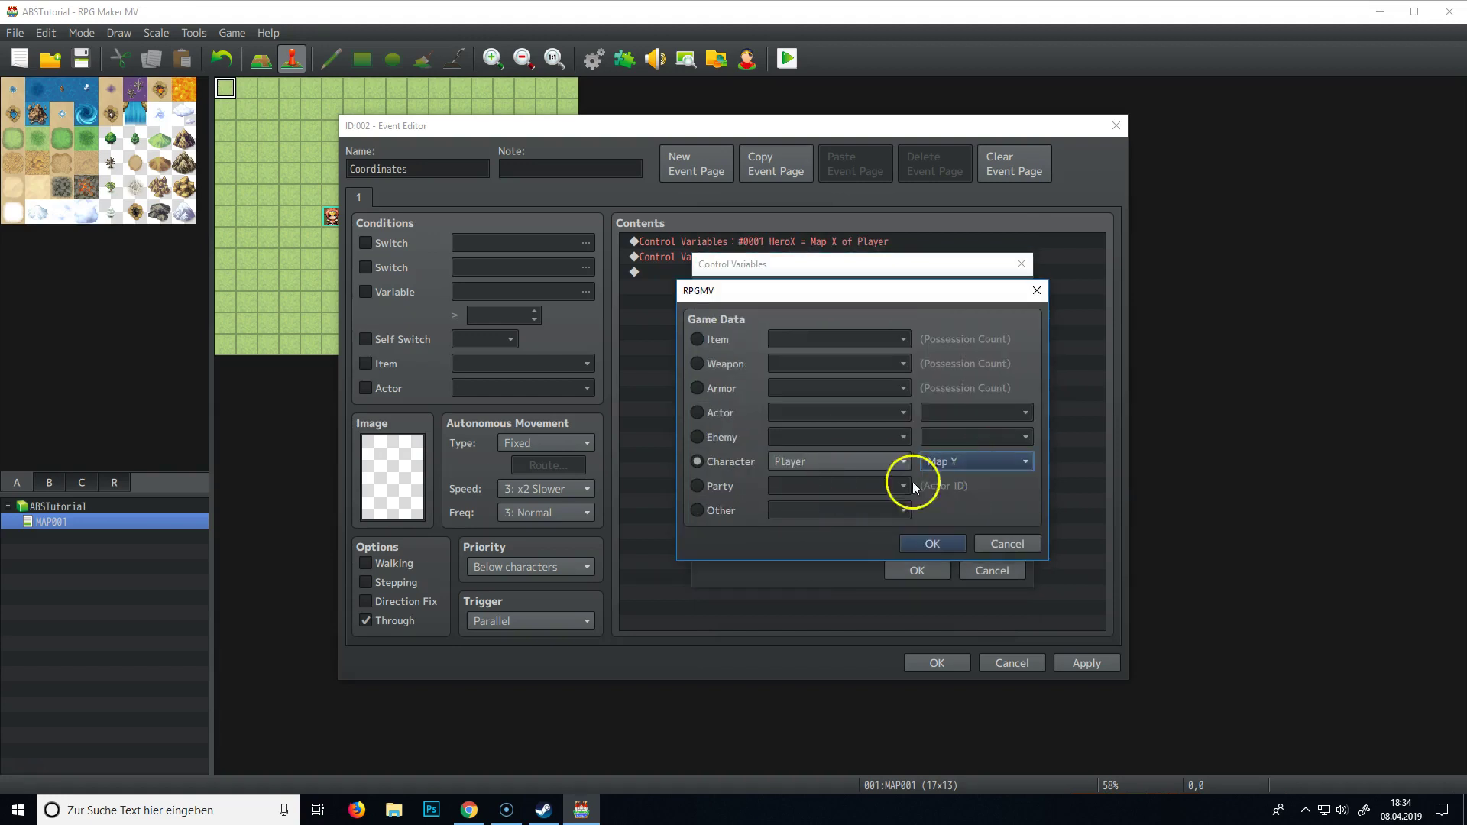
{"action": "left_click", "coordinate": [932, 545]}
{"action": "left_click", "coordinate": [926, 563]}
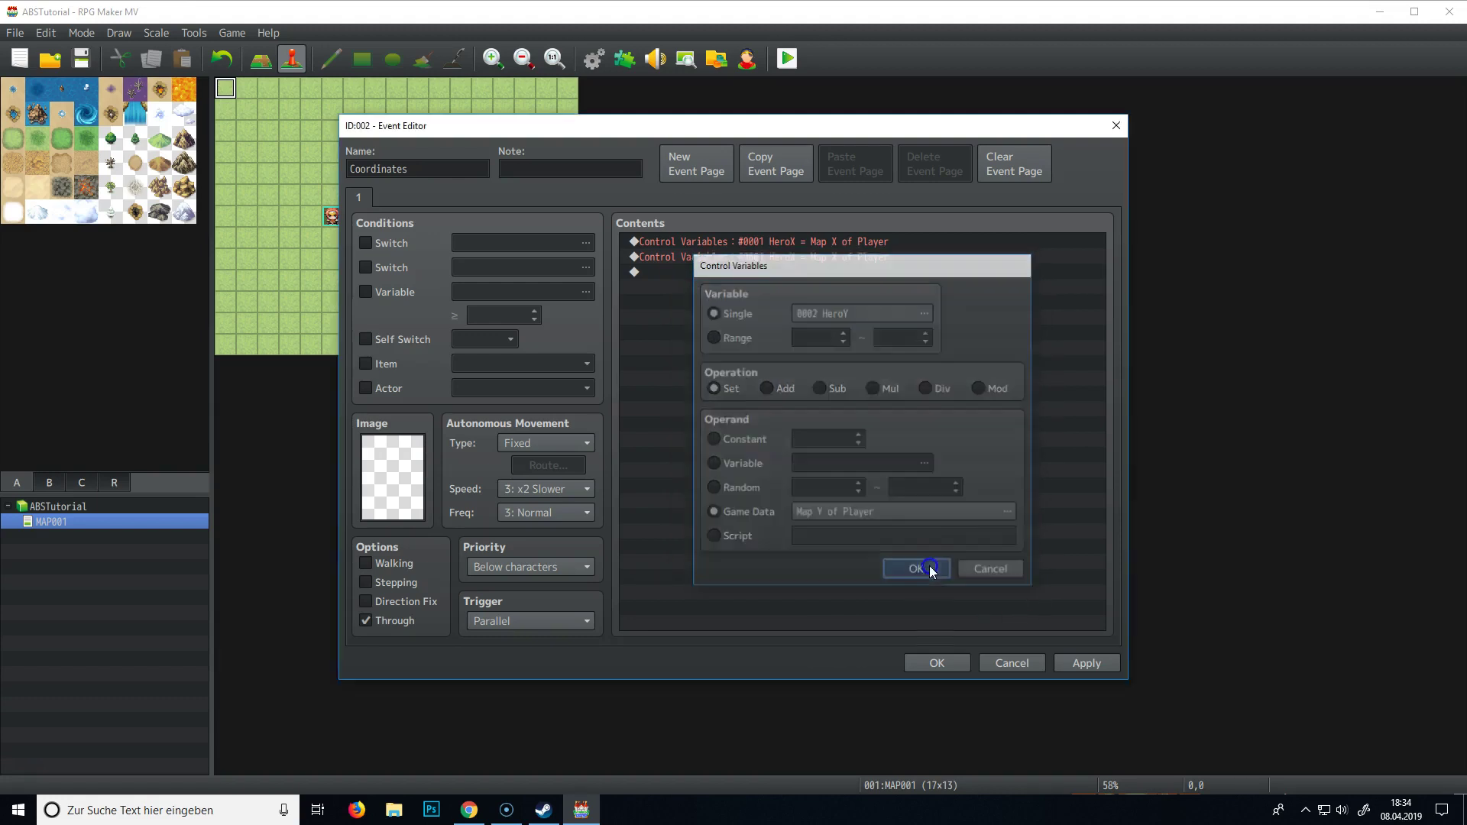
{"action": "left_click", "coordinate": [719, 242], "text": "shift"}
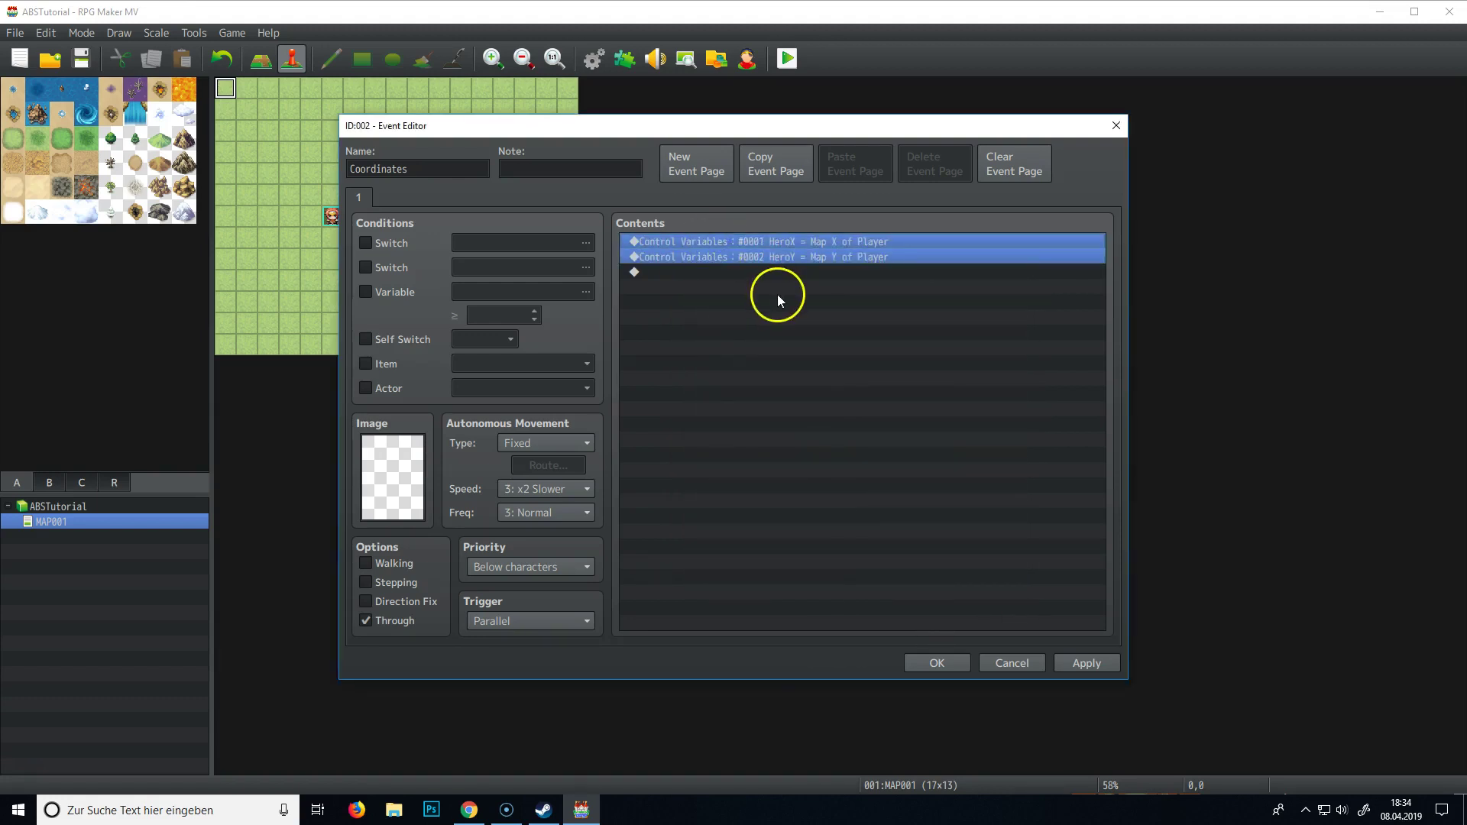
- Copy both commands below and change the third to set EnemyX to the Enemy's map X
{"action": "key", "text": "ctrl+c"}
{"action": "left_click", "coordinate": [733, 273]}
{"action": "key", "text": "ctrl+v"}
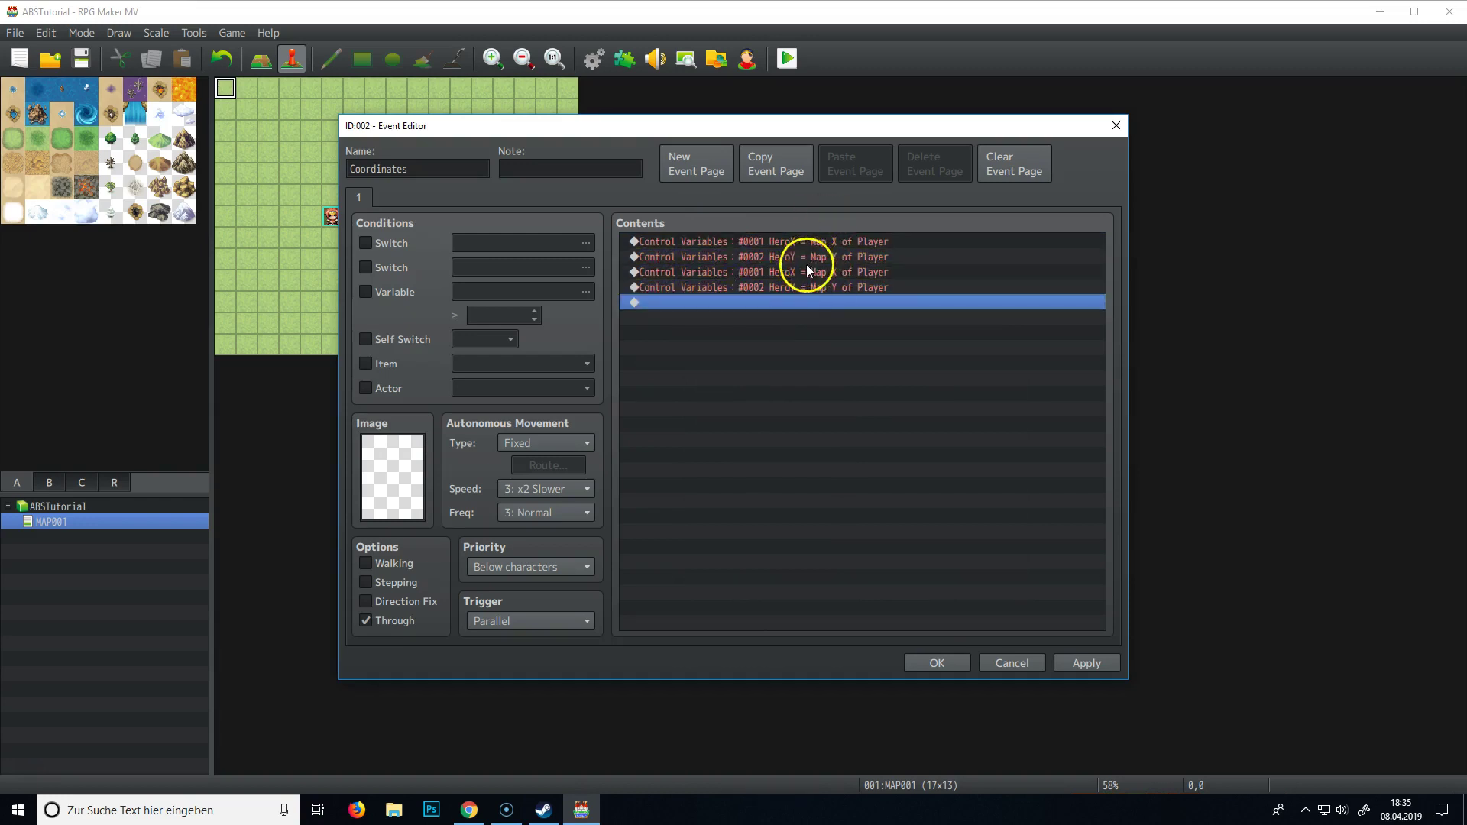
{"action": "left_click", "coordinate": [806, 272]}
{"action": "right_click", "coordinate": [804, 272]}
{"action": "left_click", "coordinate": [841, 291]}
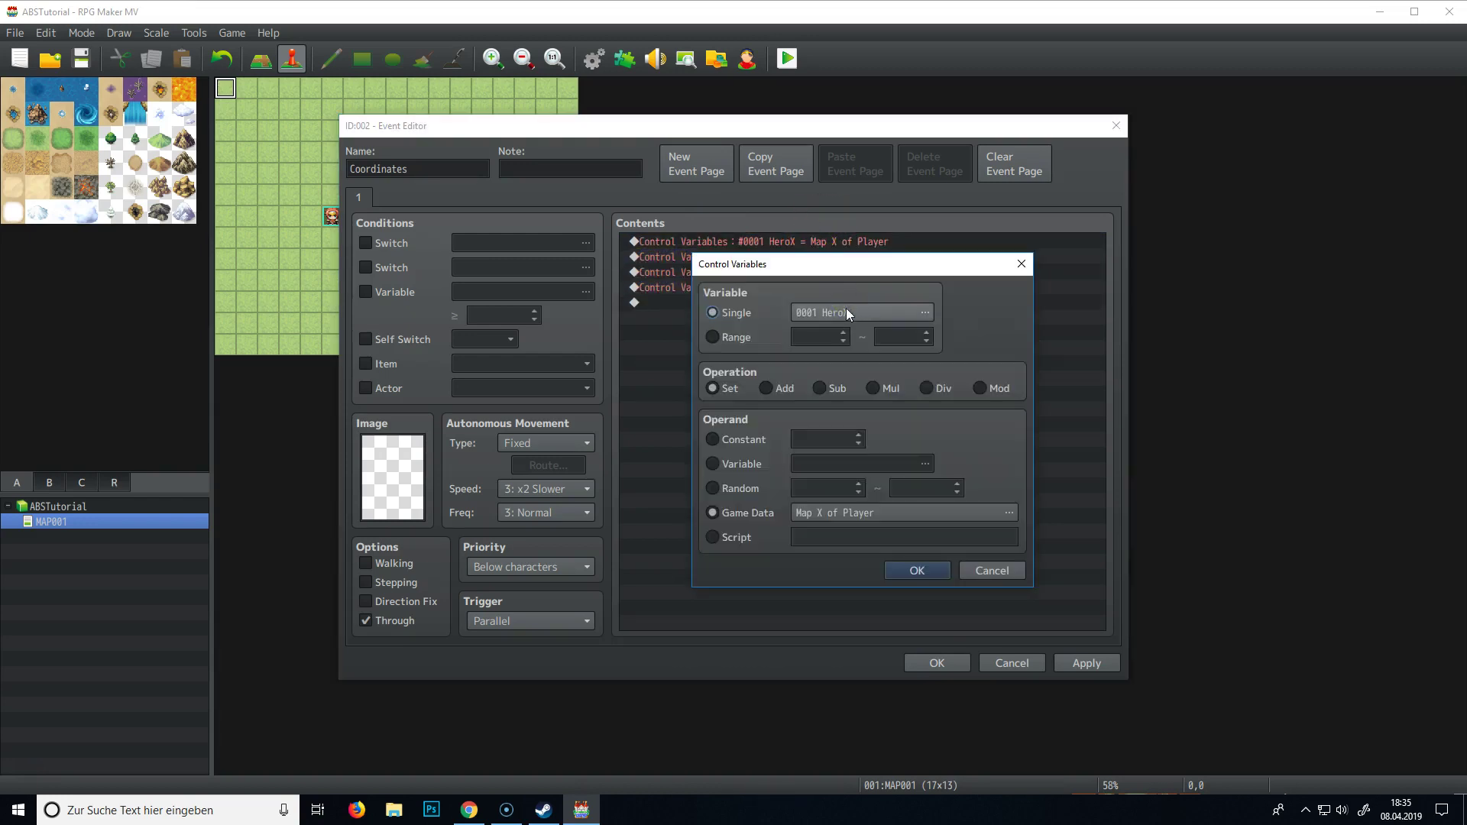
{"action": "left_click", "coordinate": [846, 313]}
{"action": "double_click", "coordinate": [894, 292]}
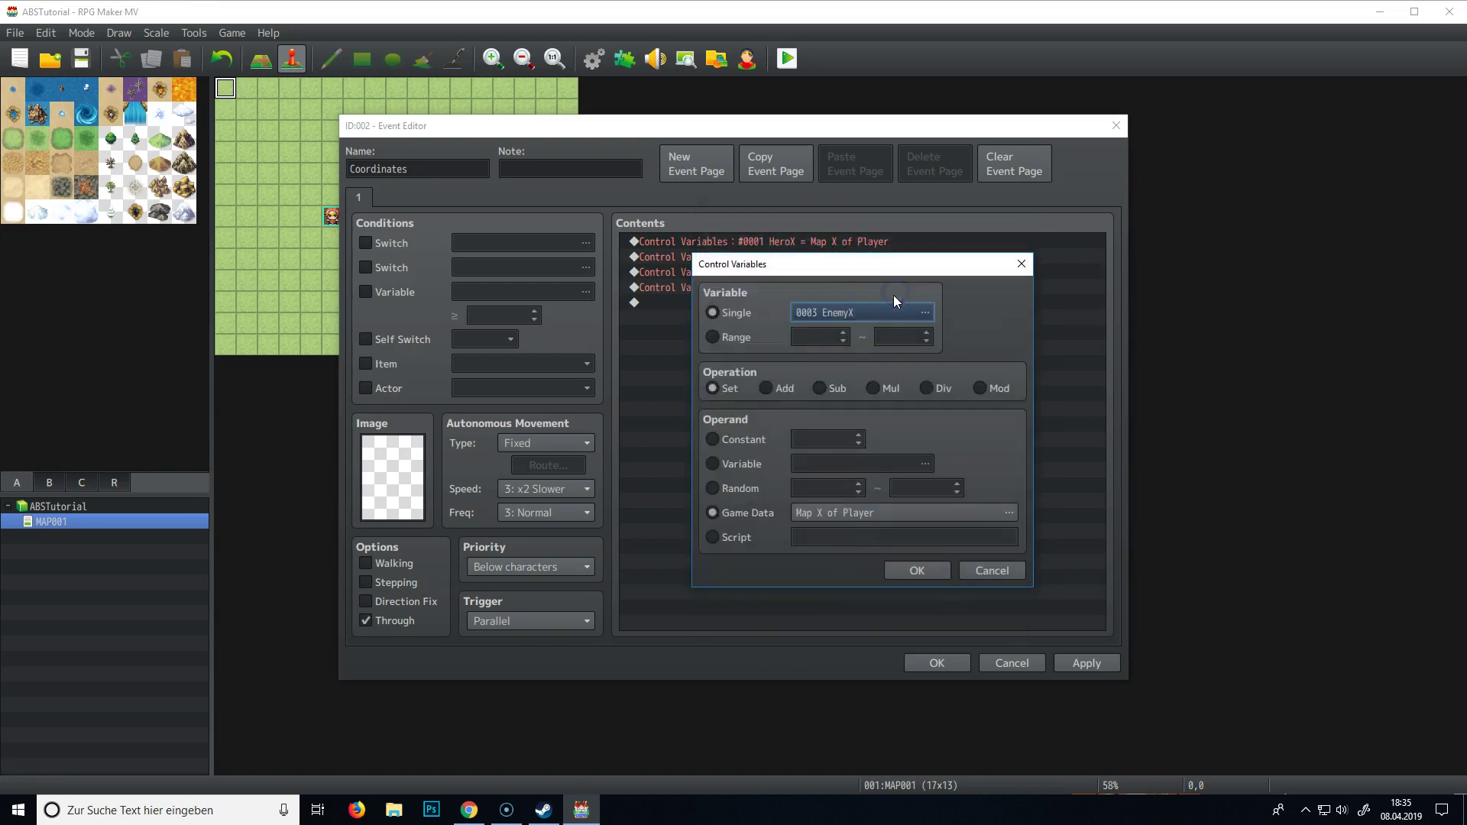
{"action": "left_click", "coordinate": [843, 512]}
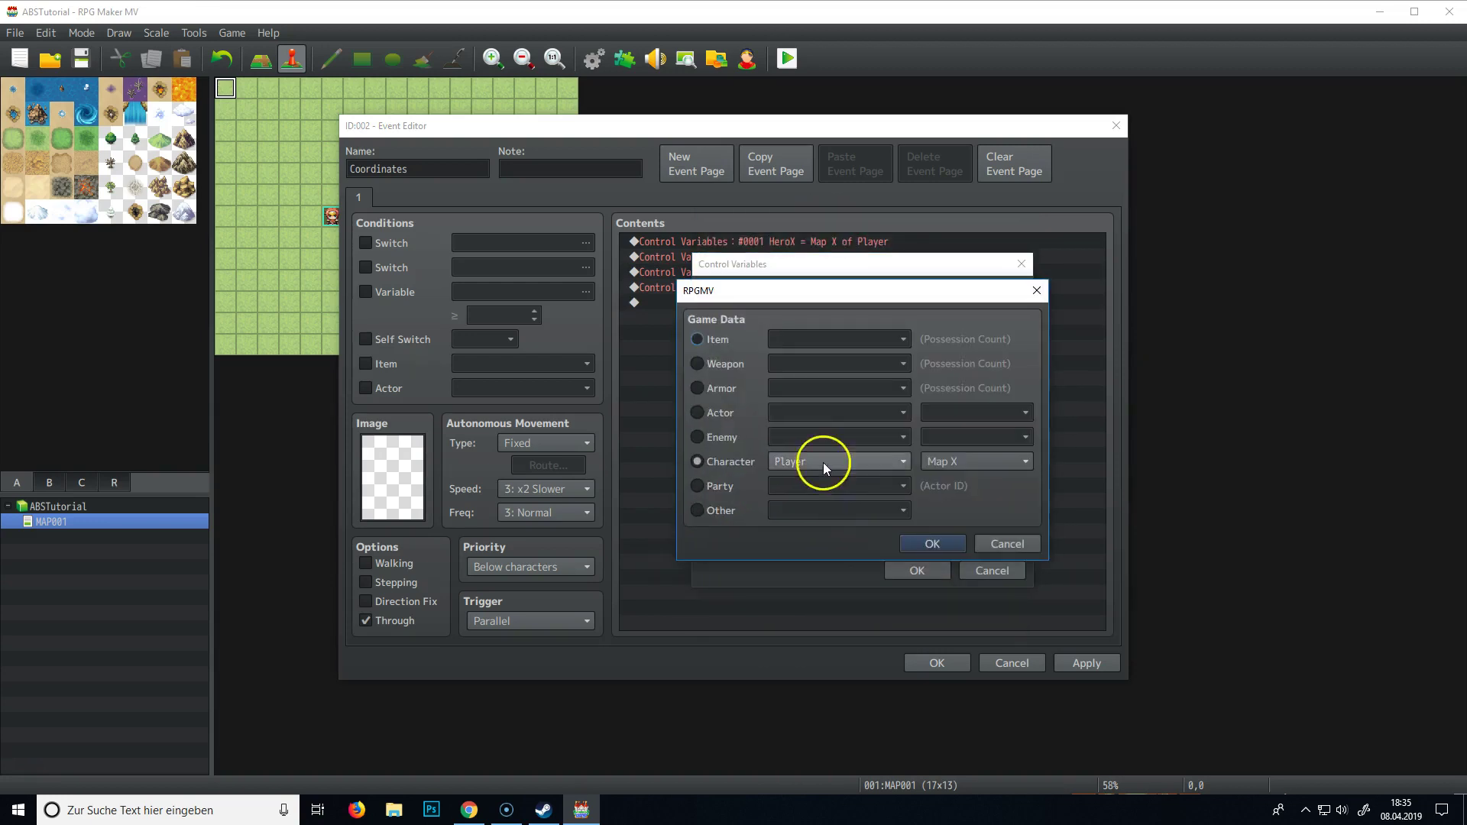
{"action": "left_click", "coordinate": [823, 461]}
{"action": "left_click", "coordinate": [822, 510]}
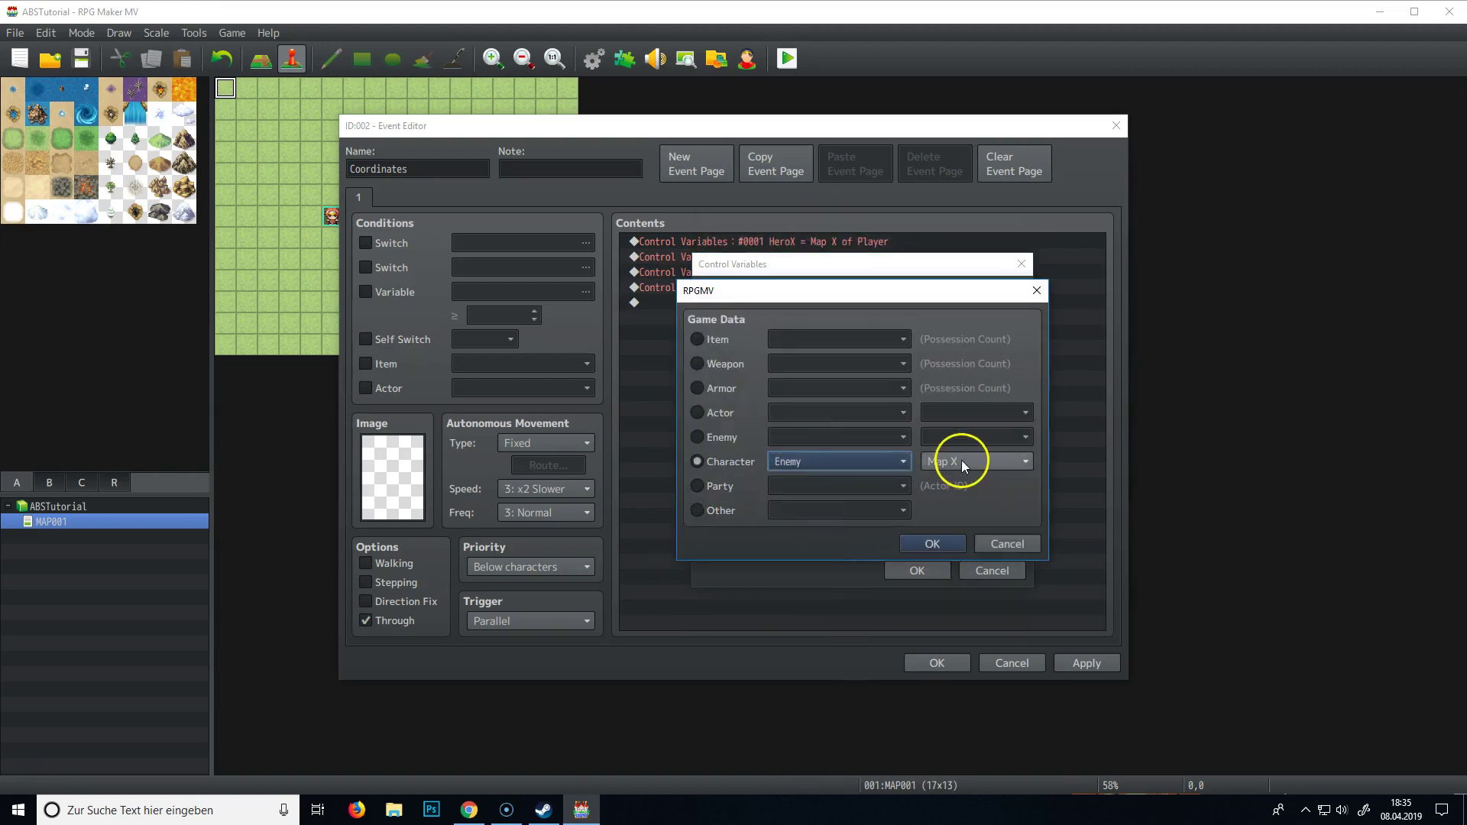
{"action": "left_click", "coordinate": [940, 542]}
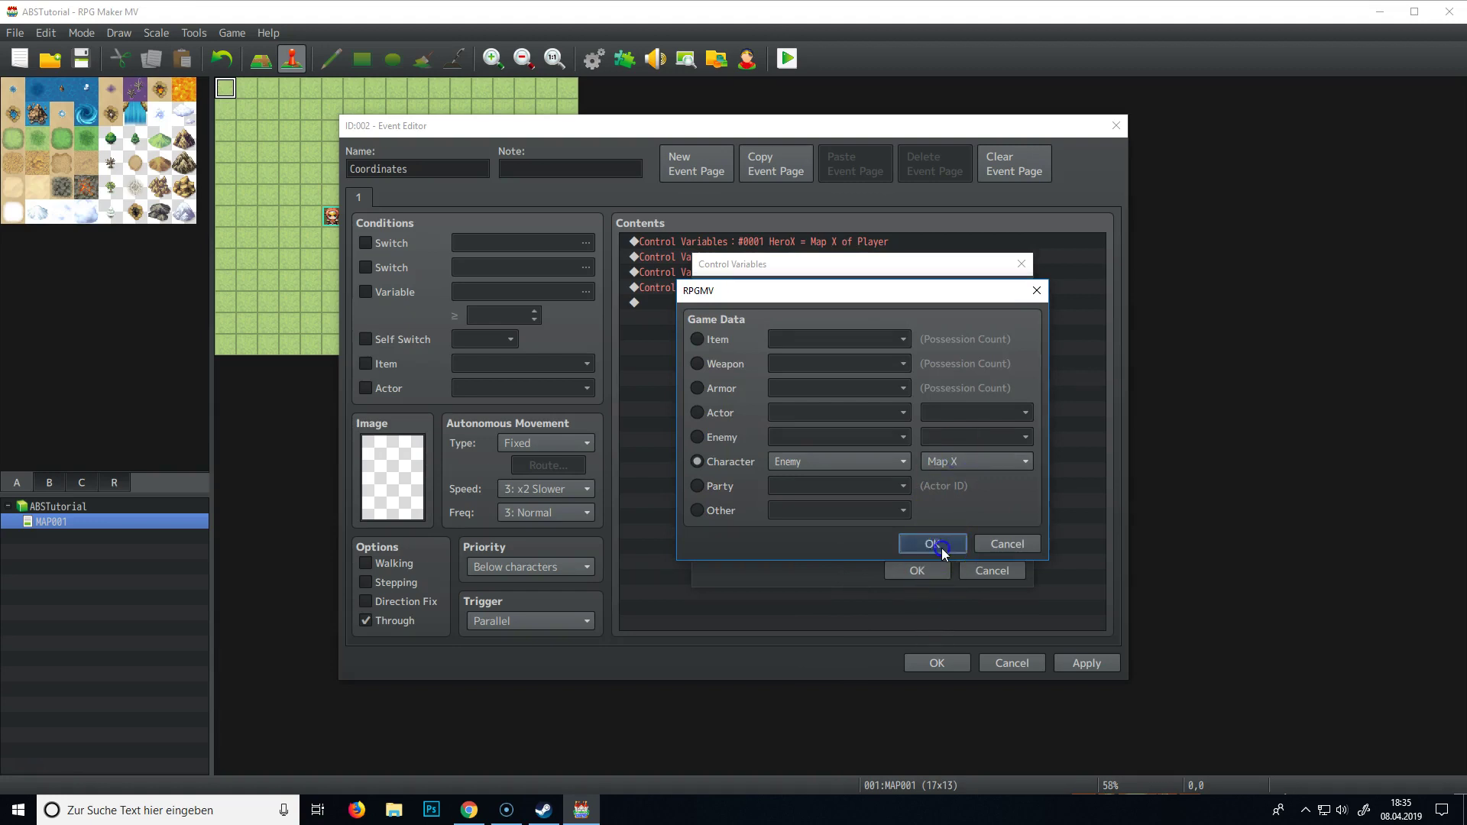
{"action": "left_click", "coordinate": [928, 566]}
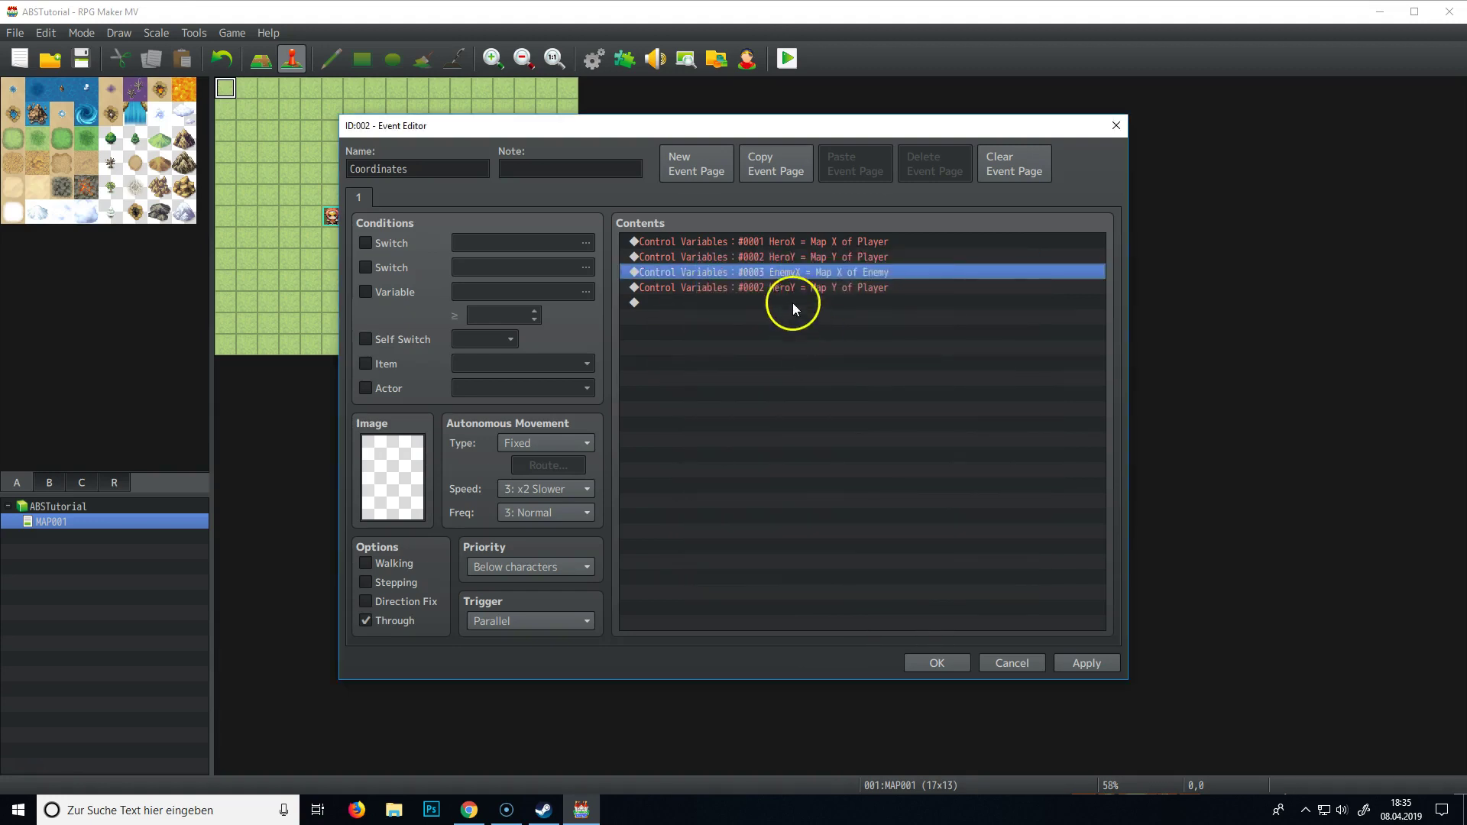
- Change the fourth command to set EnemyY to the Enemy's map Y
{"action": "left_click", "coordinate": [791, 289]}
{"action": "right_click", "coordinate": [792, 289]}
{"action": "left_click", "coordinate": [814, 301]}
{"action": "left_click", "coordinate": [841, 314]}
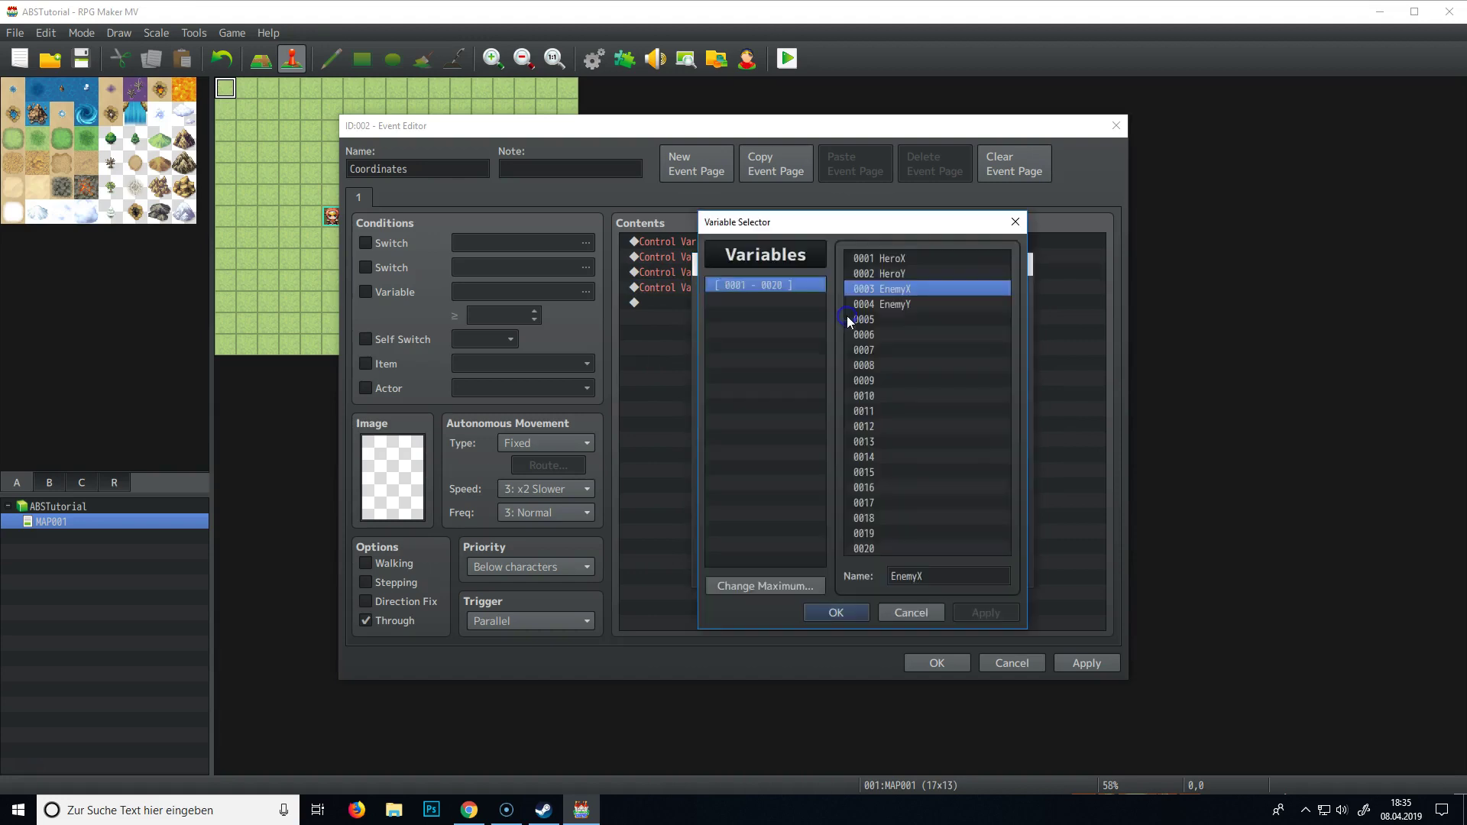
{"action": "double_click", "coordinate": [906, 304]}
{"action": "left_click", "coordinate": [813, 520]}
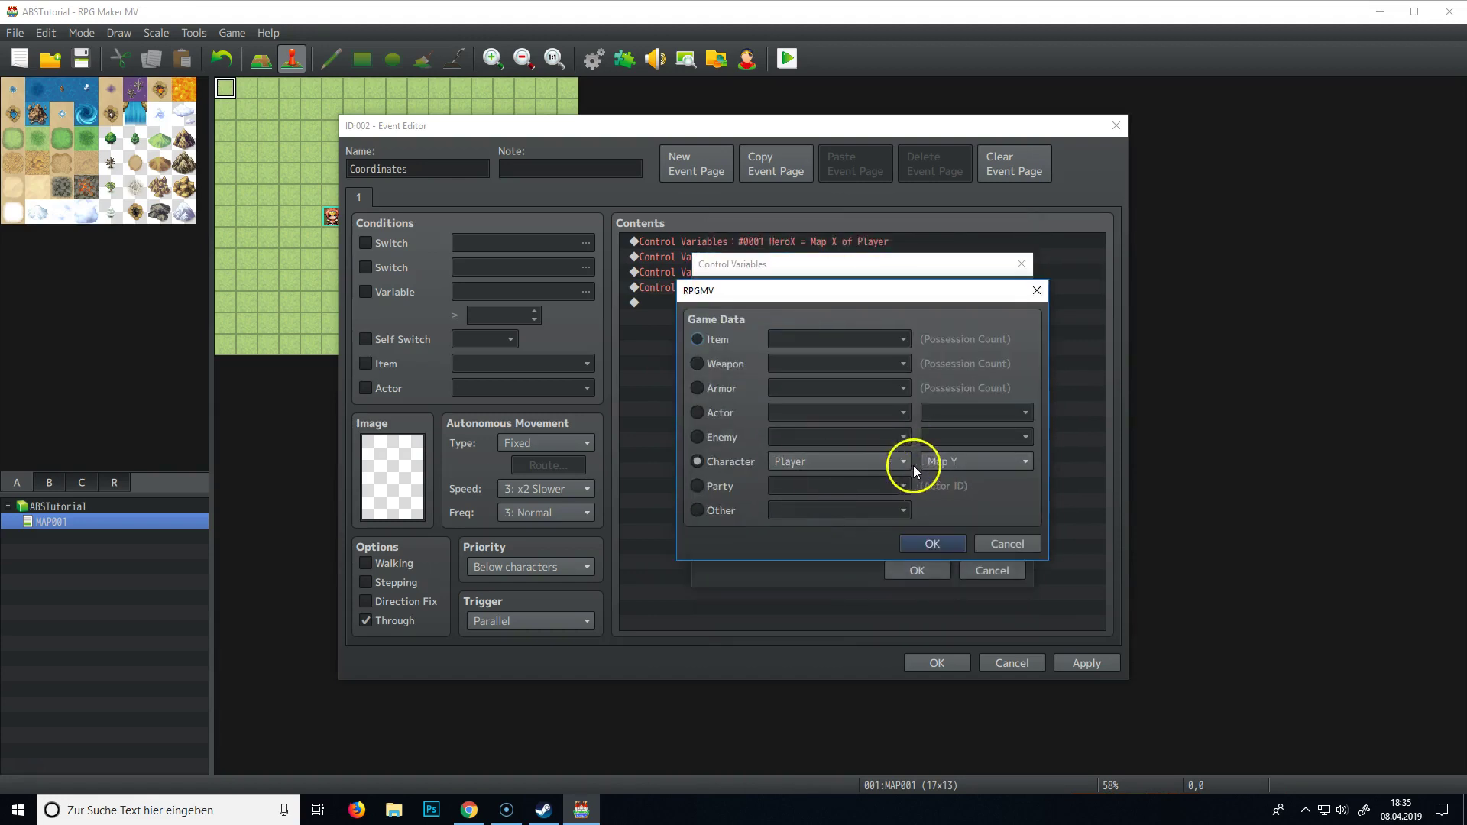
{"action": "left_click", "coordinate": [914, 467]}
{"action": "left_click", "coordinate": [807, 511]}
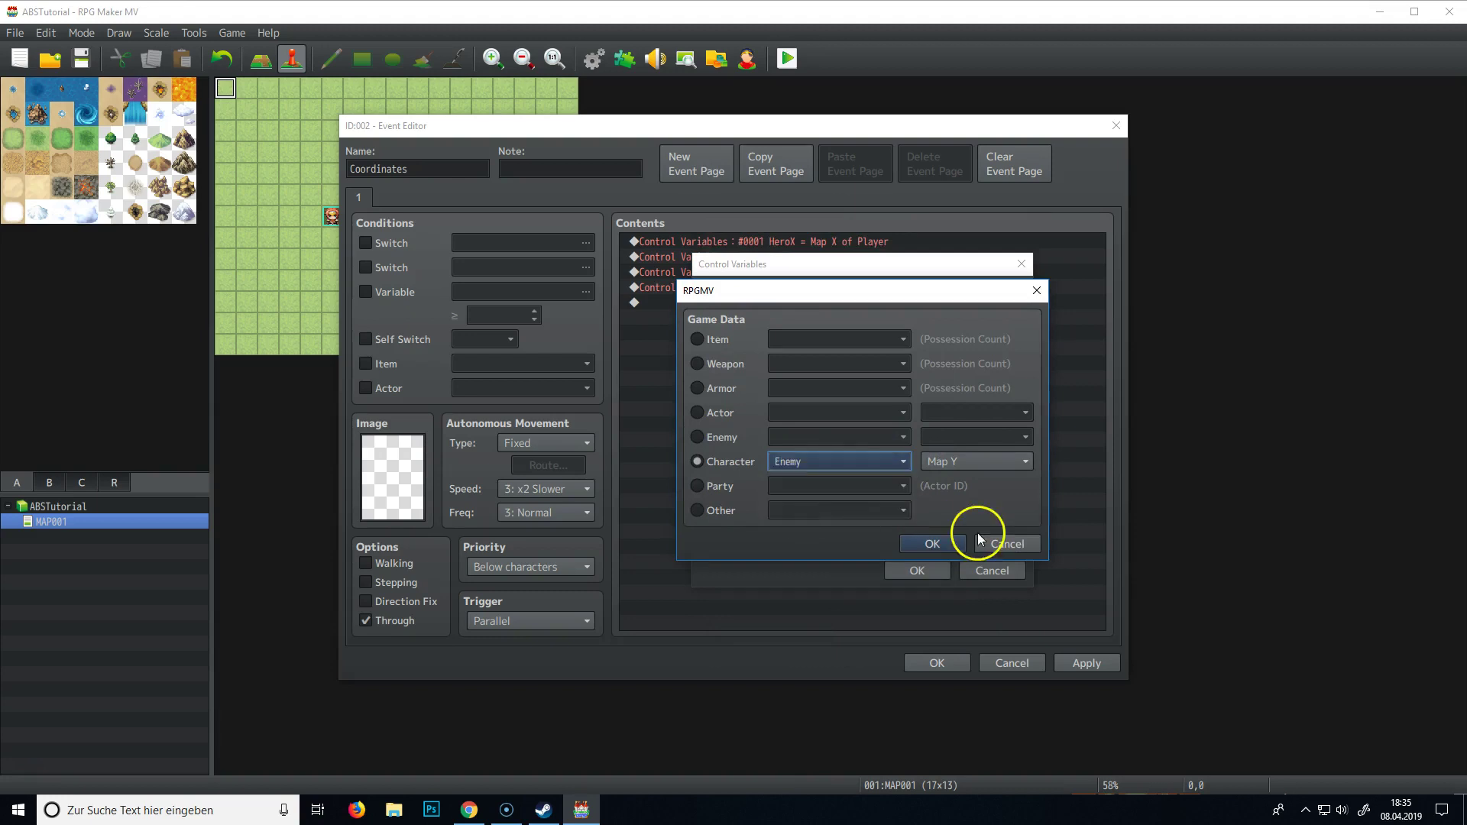
{"action": "left_click", "coordinate": [928, 544]}
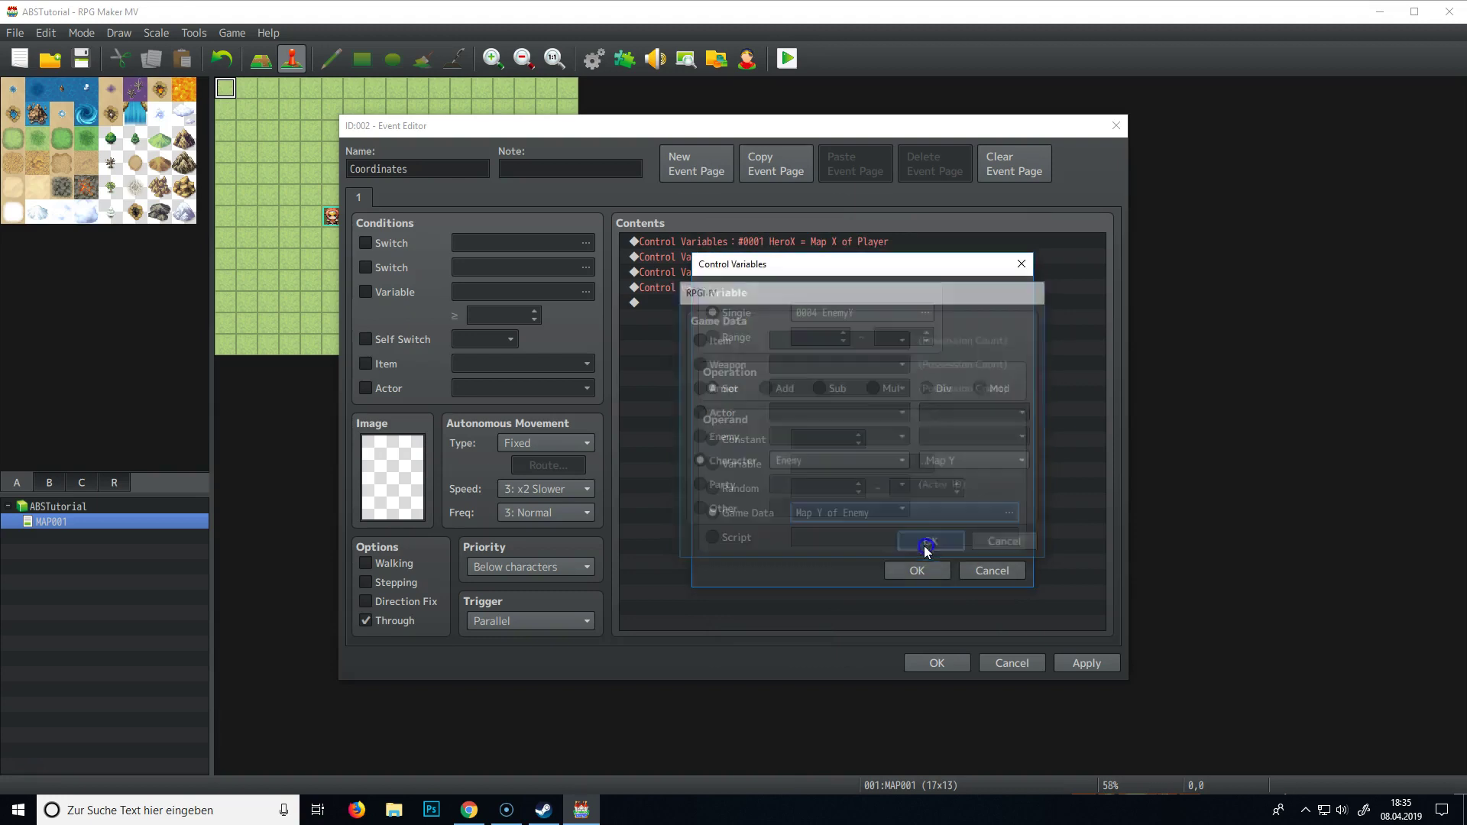
{"action": "left_click", "coordinate": [902, 578]}
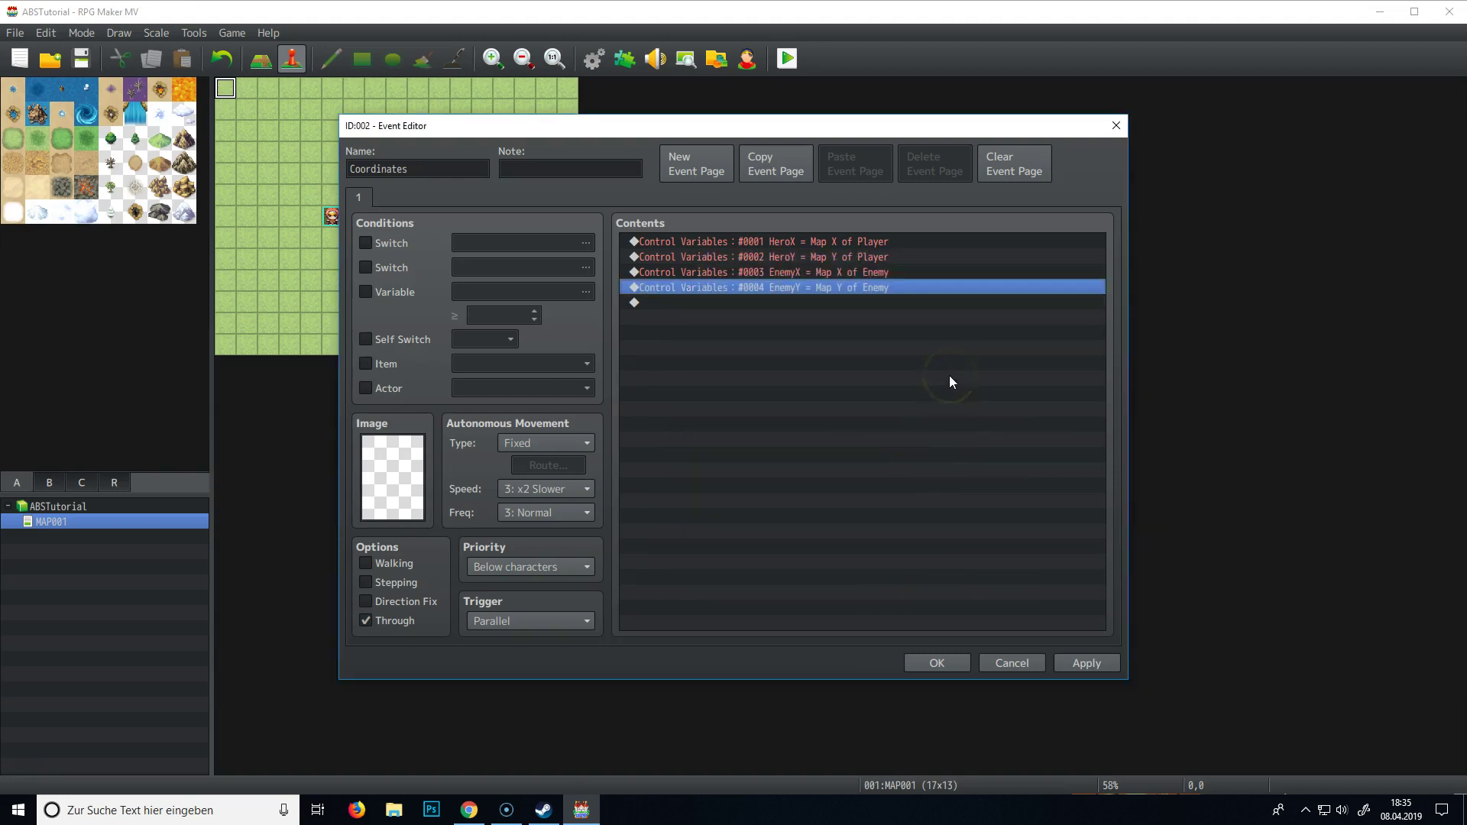
- Review the four Control Variables commands and save the Coordinates event with OK
{"action": "left_click", "coordinate": [796, 311]}
{"action": "left_click", "coordinate": [808, 241]}
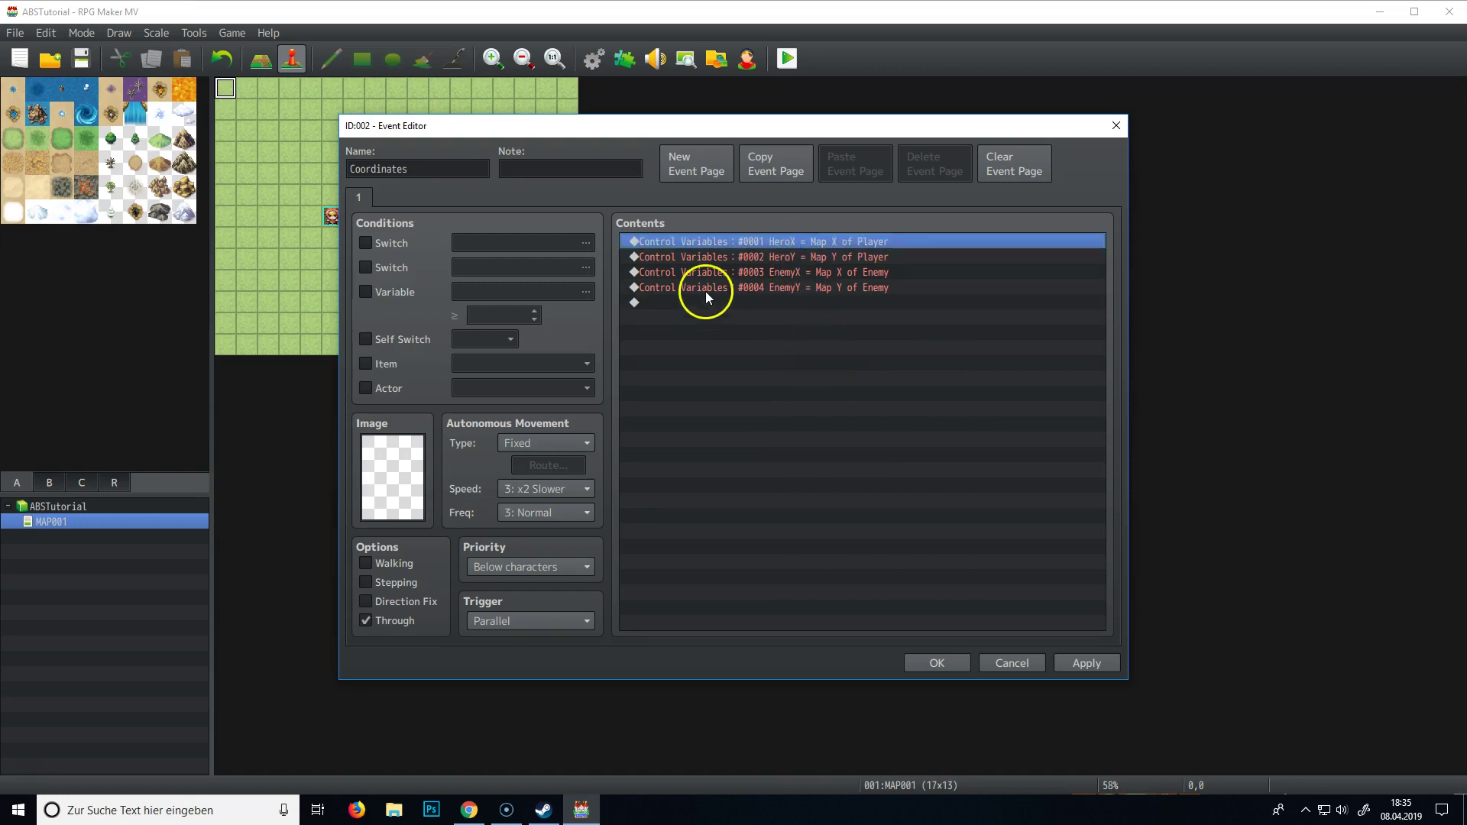
{"action": "left_click", "coordinate": [934, 665]}
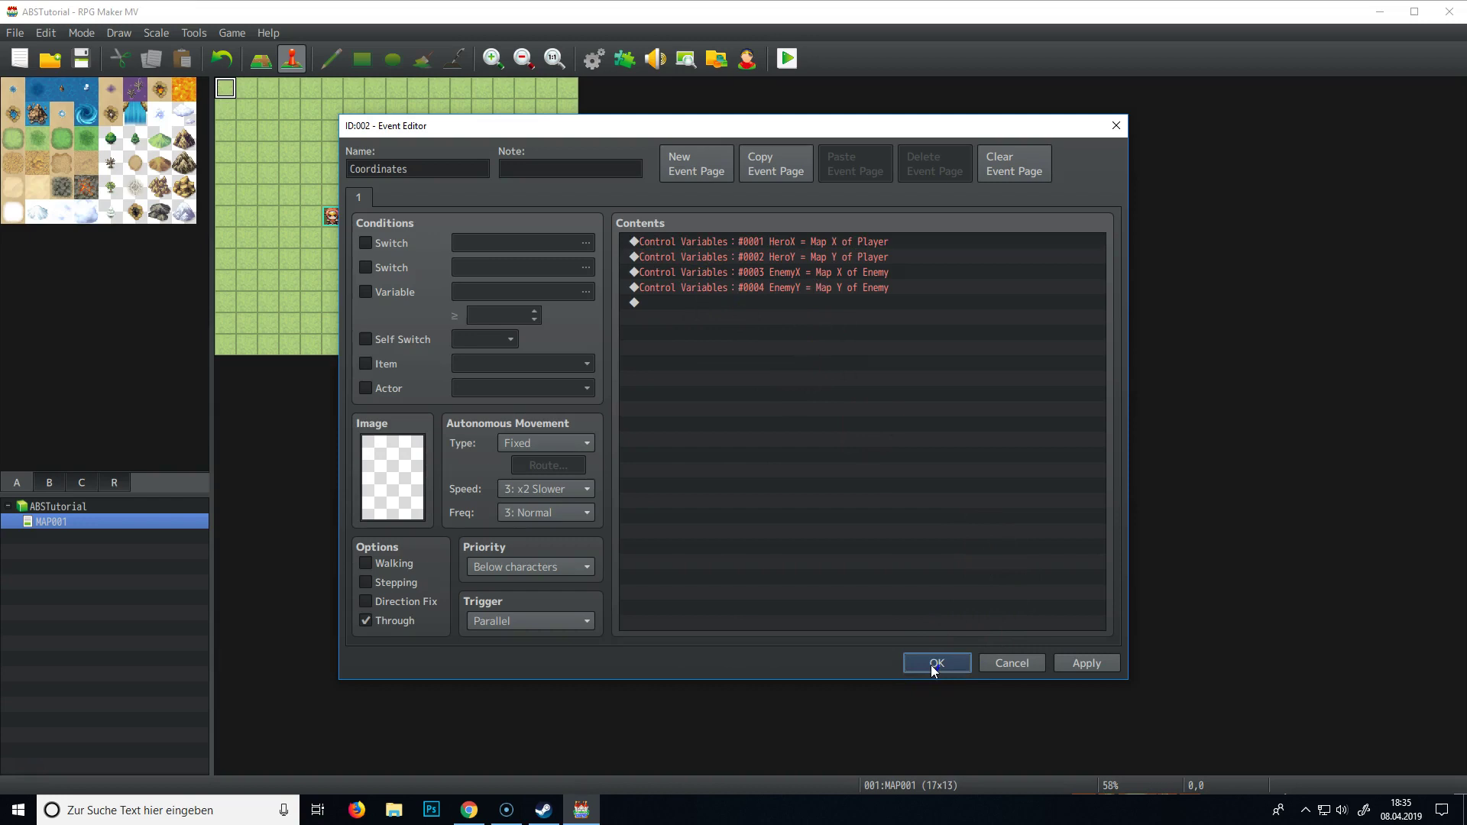
{"action": "left_click", "coordinate": [934, 665]}
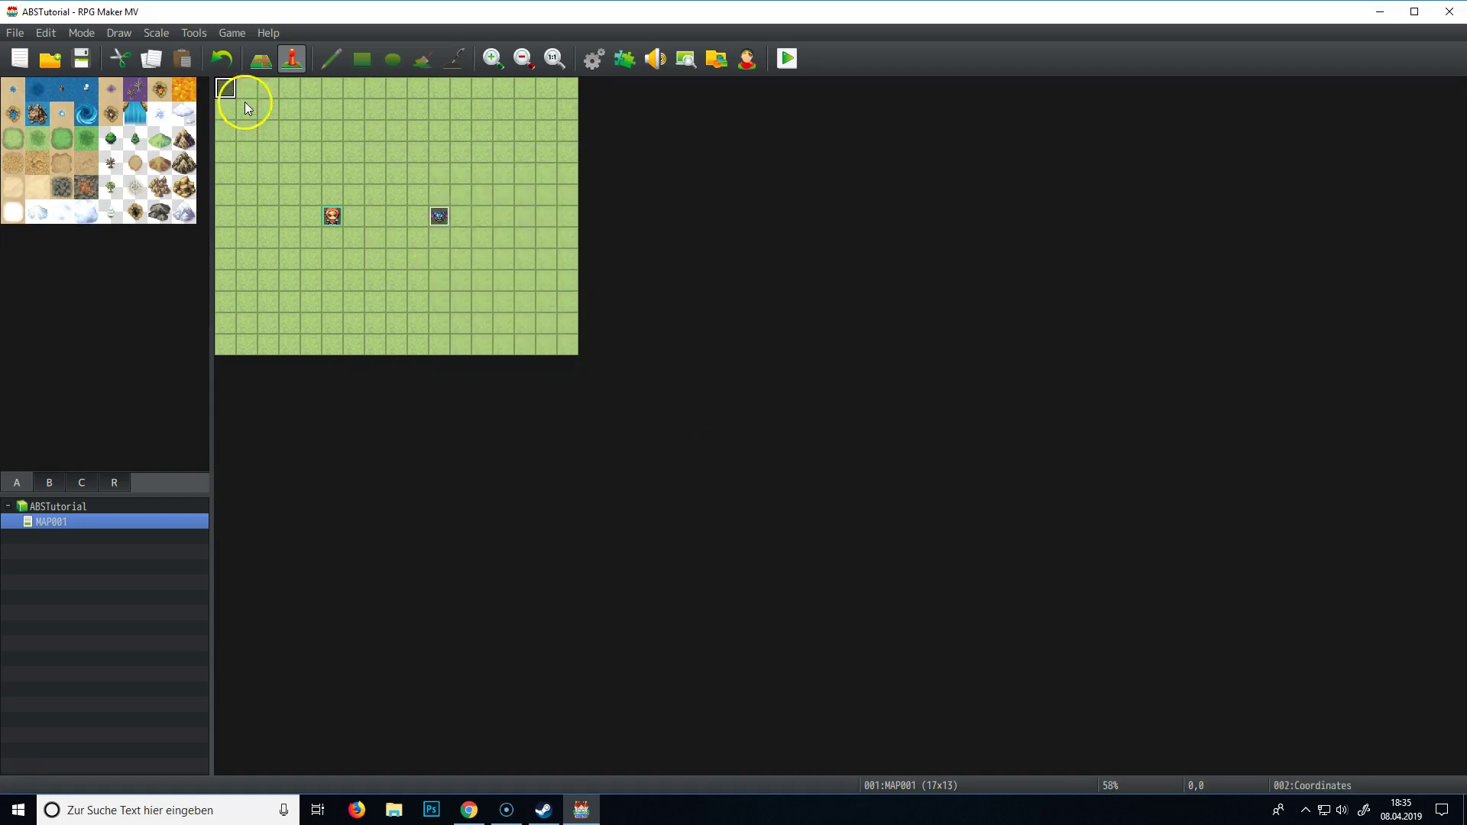
- Check the player start and Enemy event, then create an event named Bullet at tile 2,0
{"action": "left_click", "coordinate": [341, 221]}
{"action": "left_click", "coordinate": [440, 222]}
{"action": "left_click", "coordinate": [343, 213]}
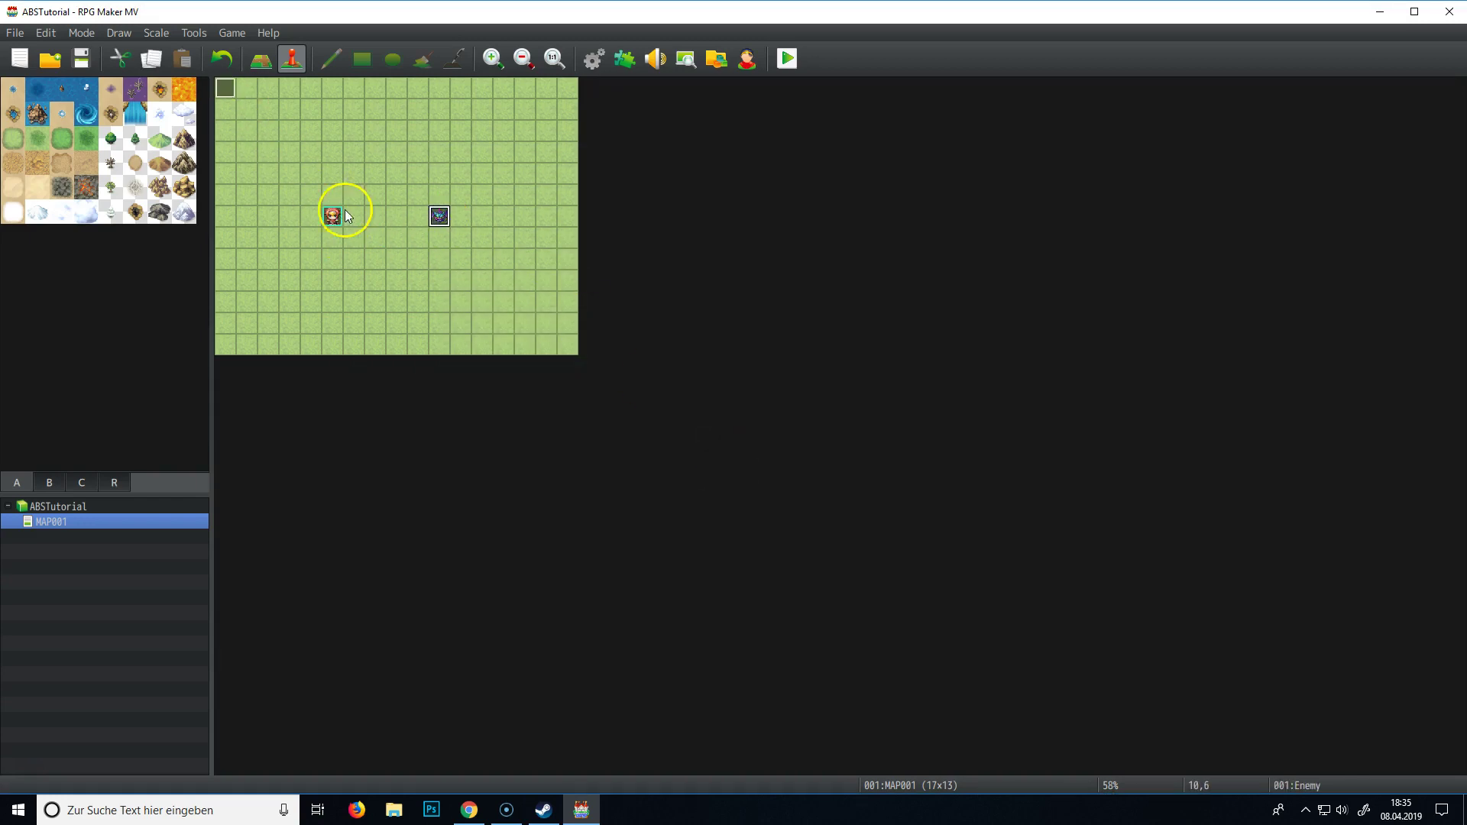
{"action": "left_click", "coordinate": [443, 220]}
{"action": "left_click", "coordinate": [333, 217]}
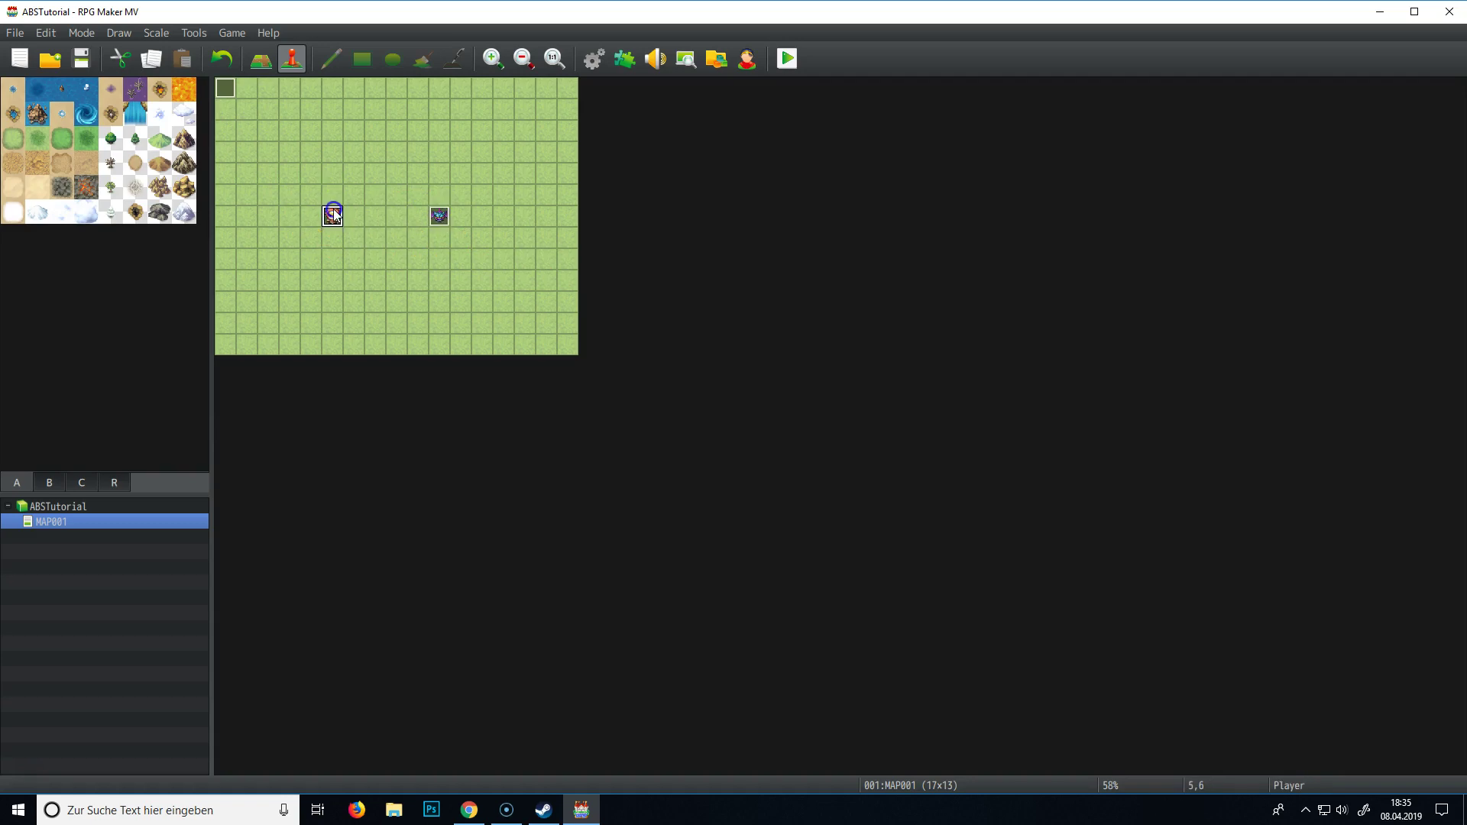
{"action": "left_click", "coordinate": [246, 88]}
{"action": "double_click", "coordinate": [268, 89]}
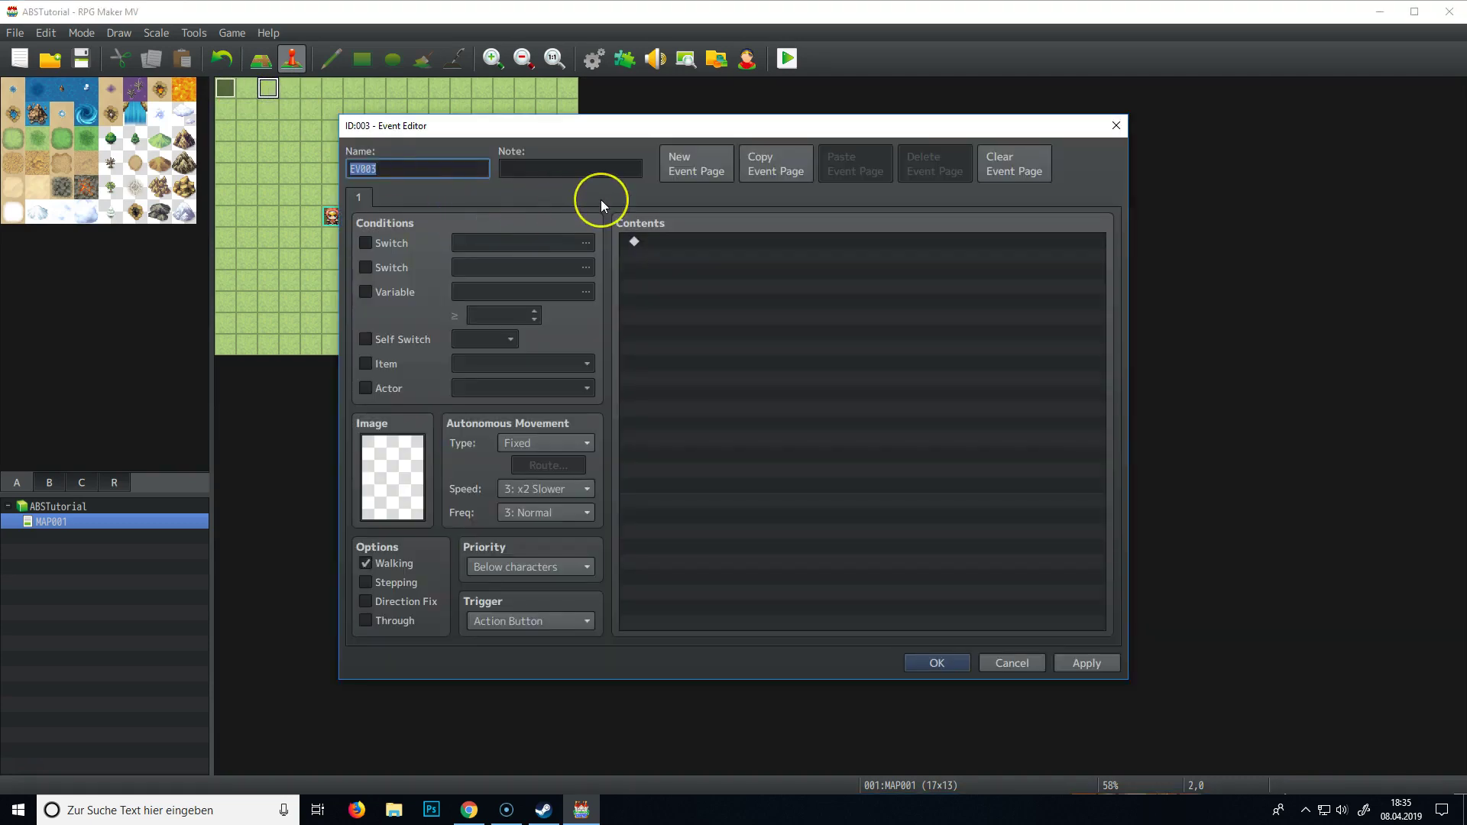
{"action": "type", "text": "Bullet"}
- Browse the object sprite sheets (!Other1, !Flame, !Door2, !Chest) for the Bullet's image
{"action": "double_click", "coordinate": [392, 478]}
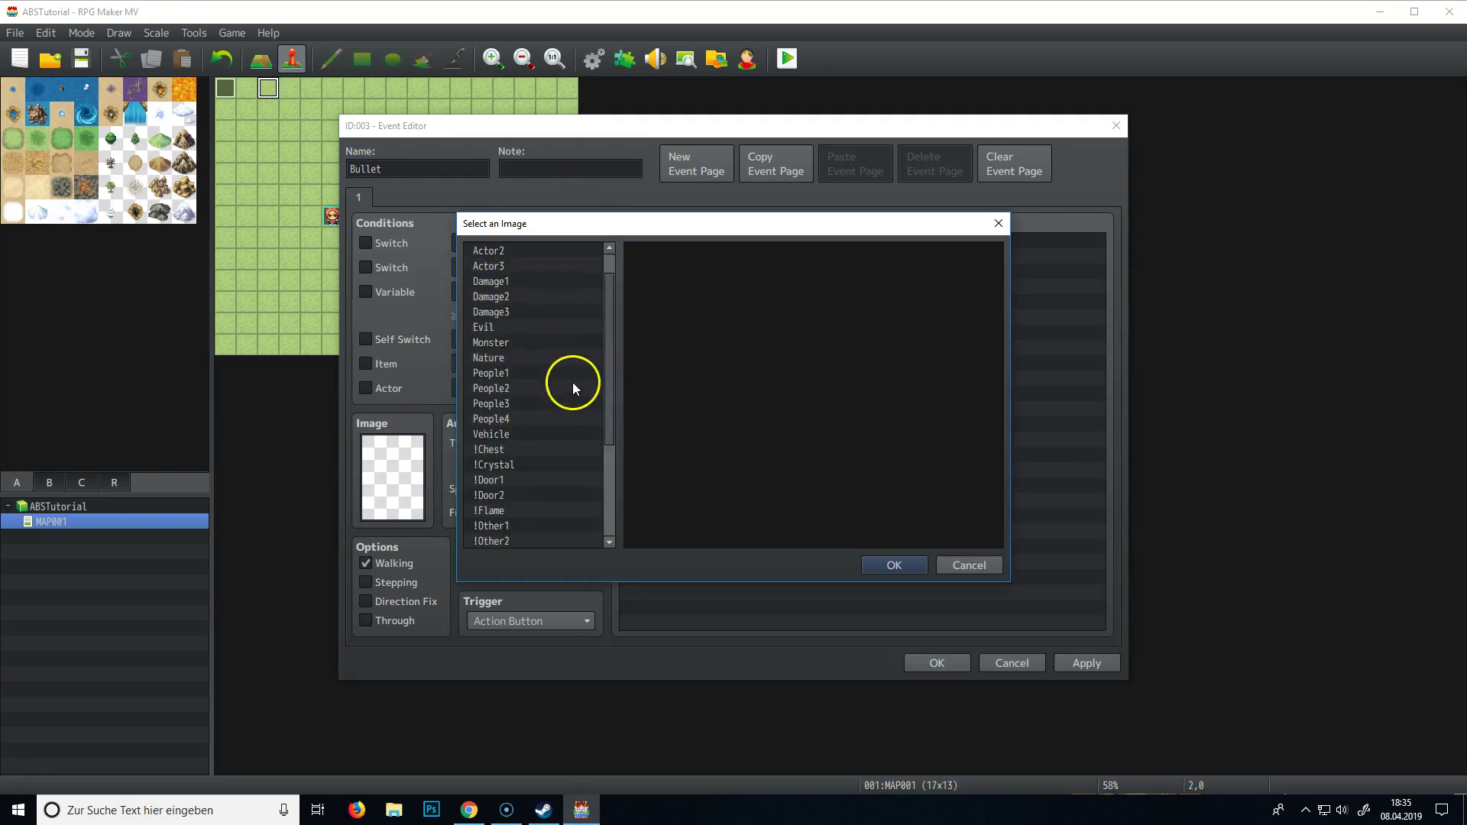
{"action": "scroll", "coordinate": [572, 382], "scroll_direction": "down", "scroll_amount": 3}
{"action": "scroll", "coordinate": [571, 382], "scroll_direction": "down", "scroll_amount": 1}
{"action": "left_click", "coordinate": [511, 376]}
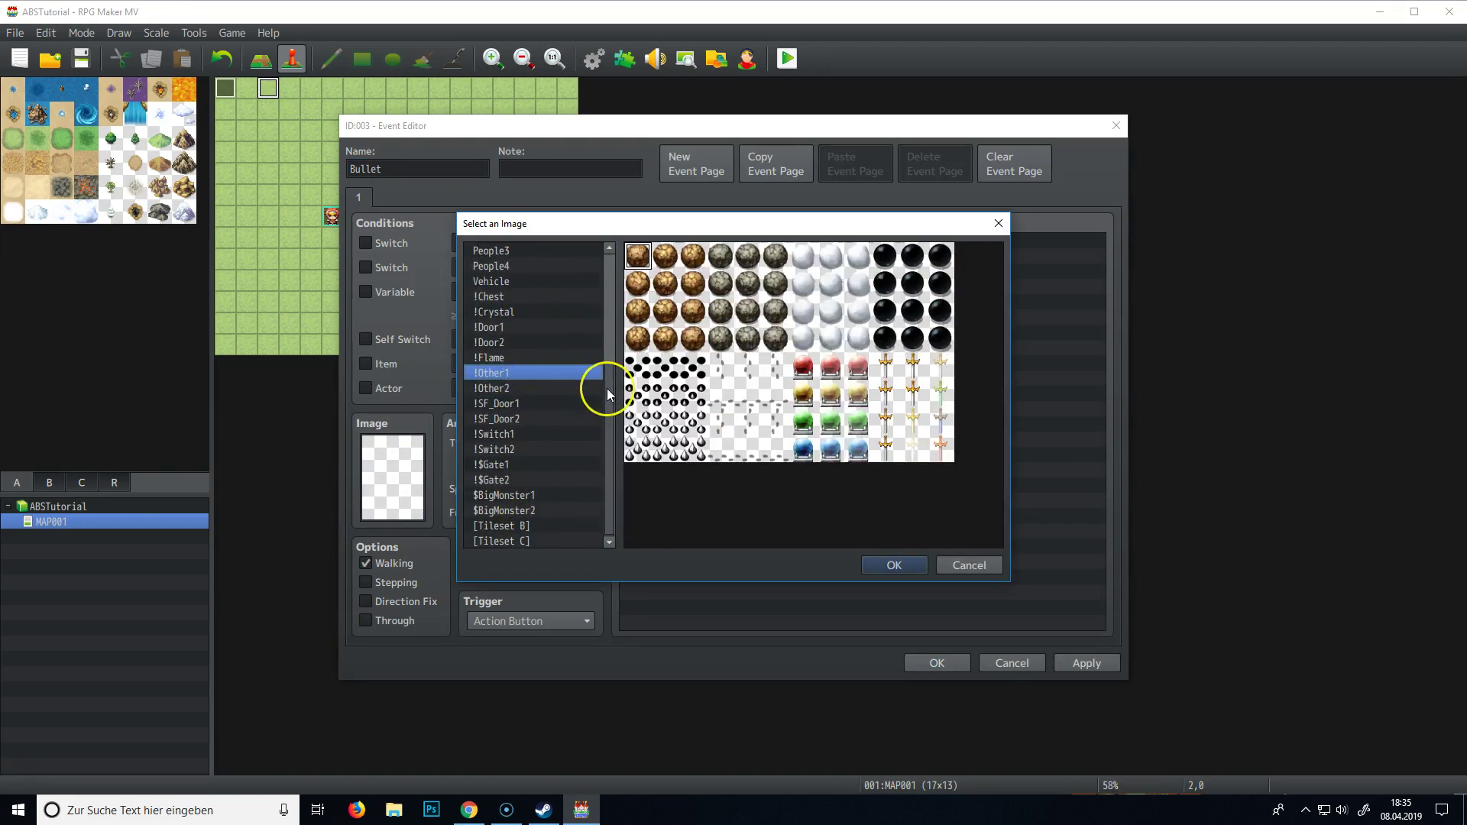
{"action": "key", "text": "Up"}
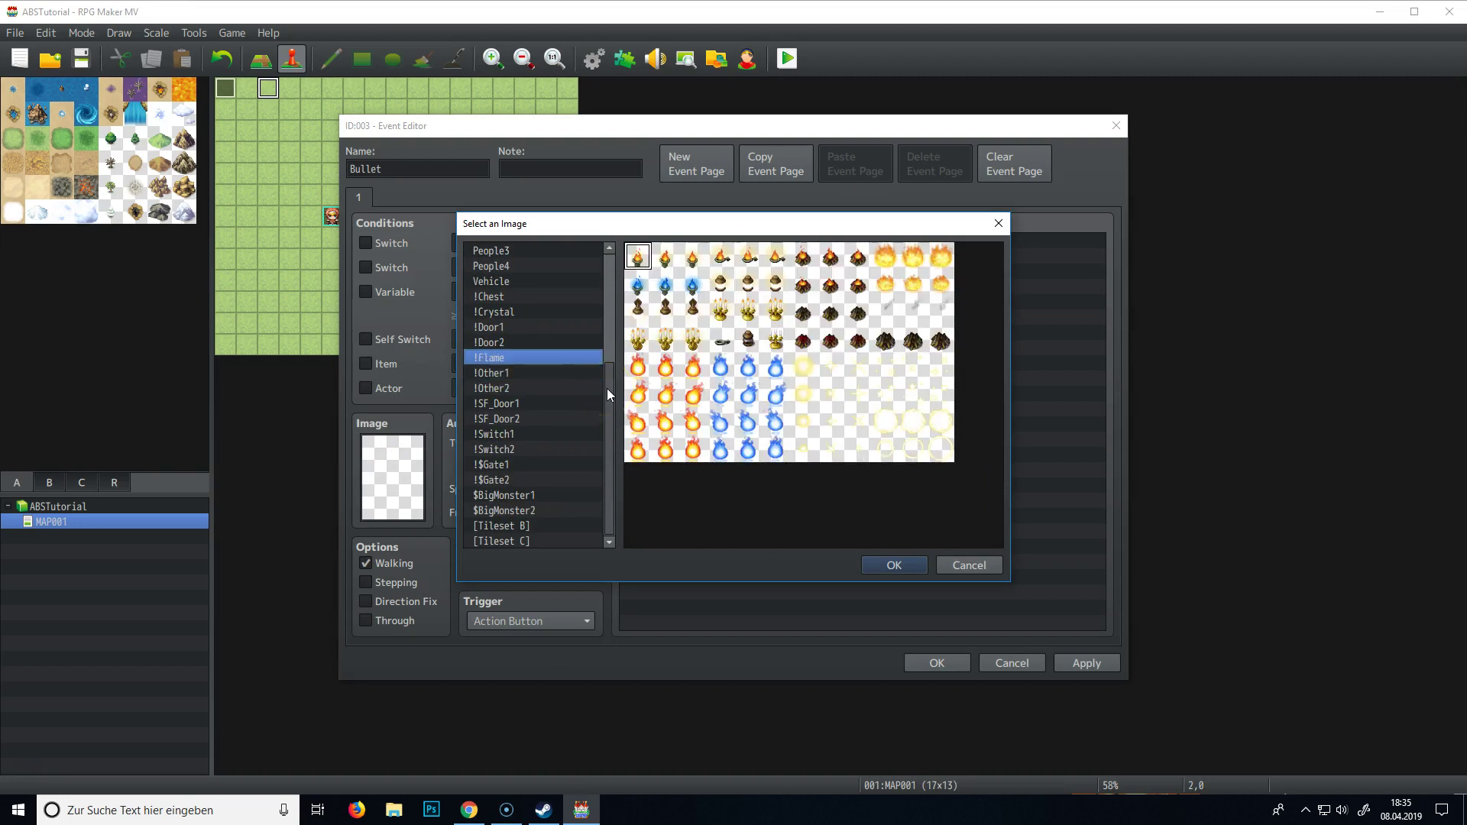
{"action": "key", "text": "Up"}
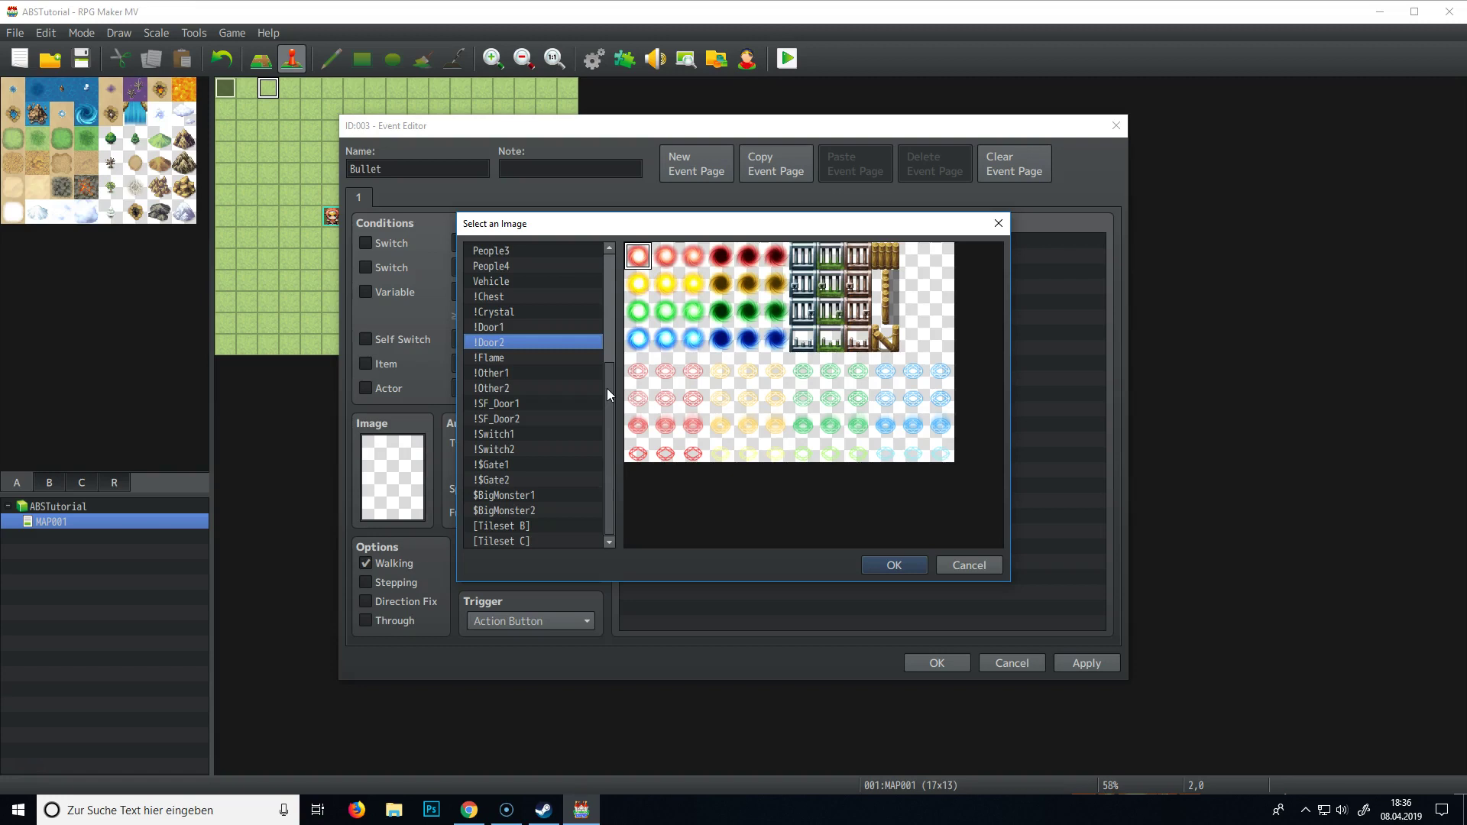
{"action": "key", "text": "Up"}
{"action": "key", "text": "Up"}
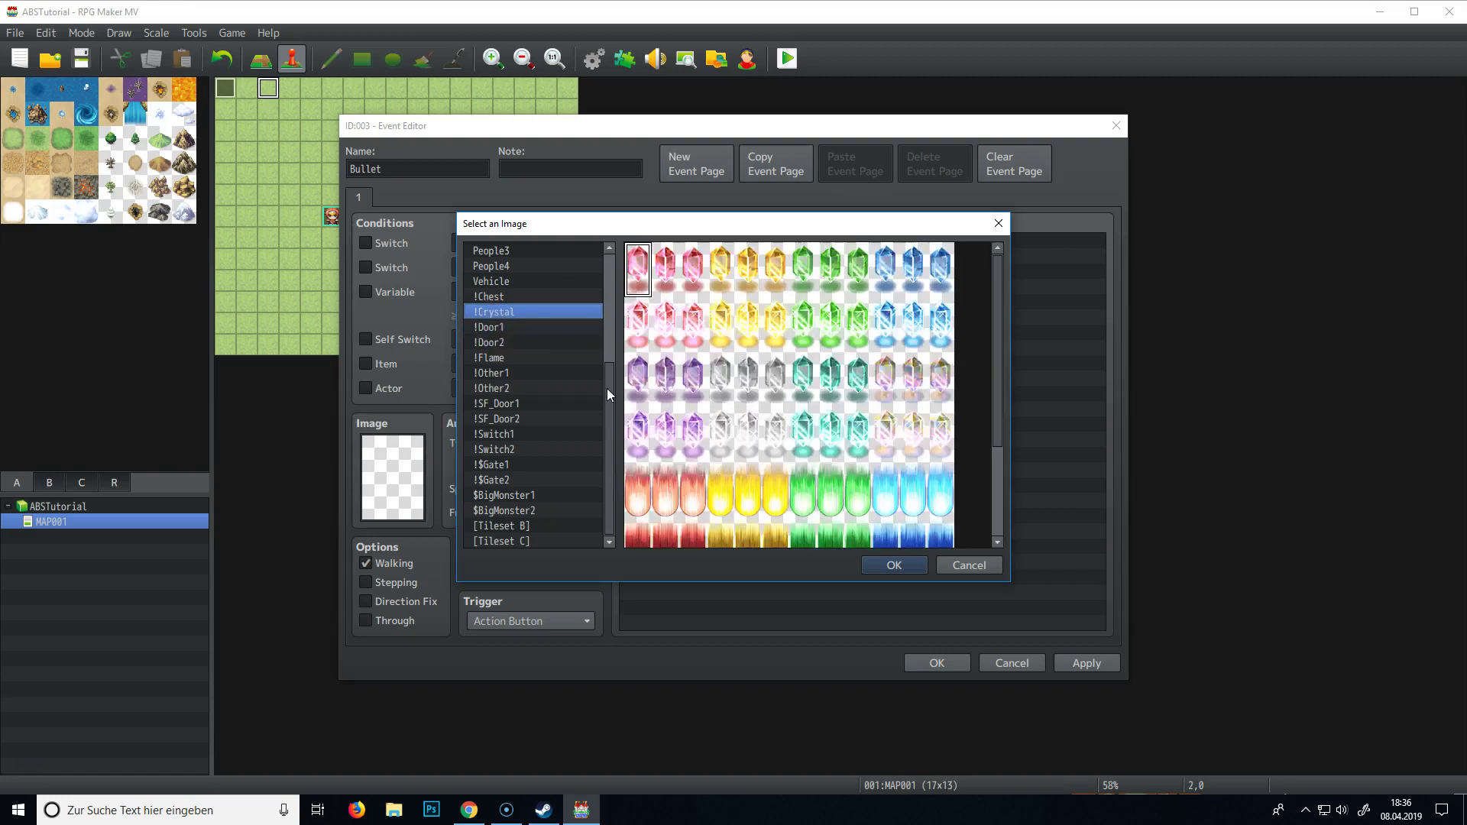
{"action": "key", "text": "Up"}
{"action": "key", "text": "Down"}
{"action": "key", "text": "Down"}
{"action": "key", "text": "Down"}
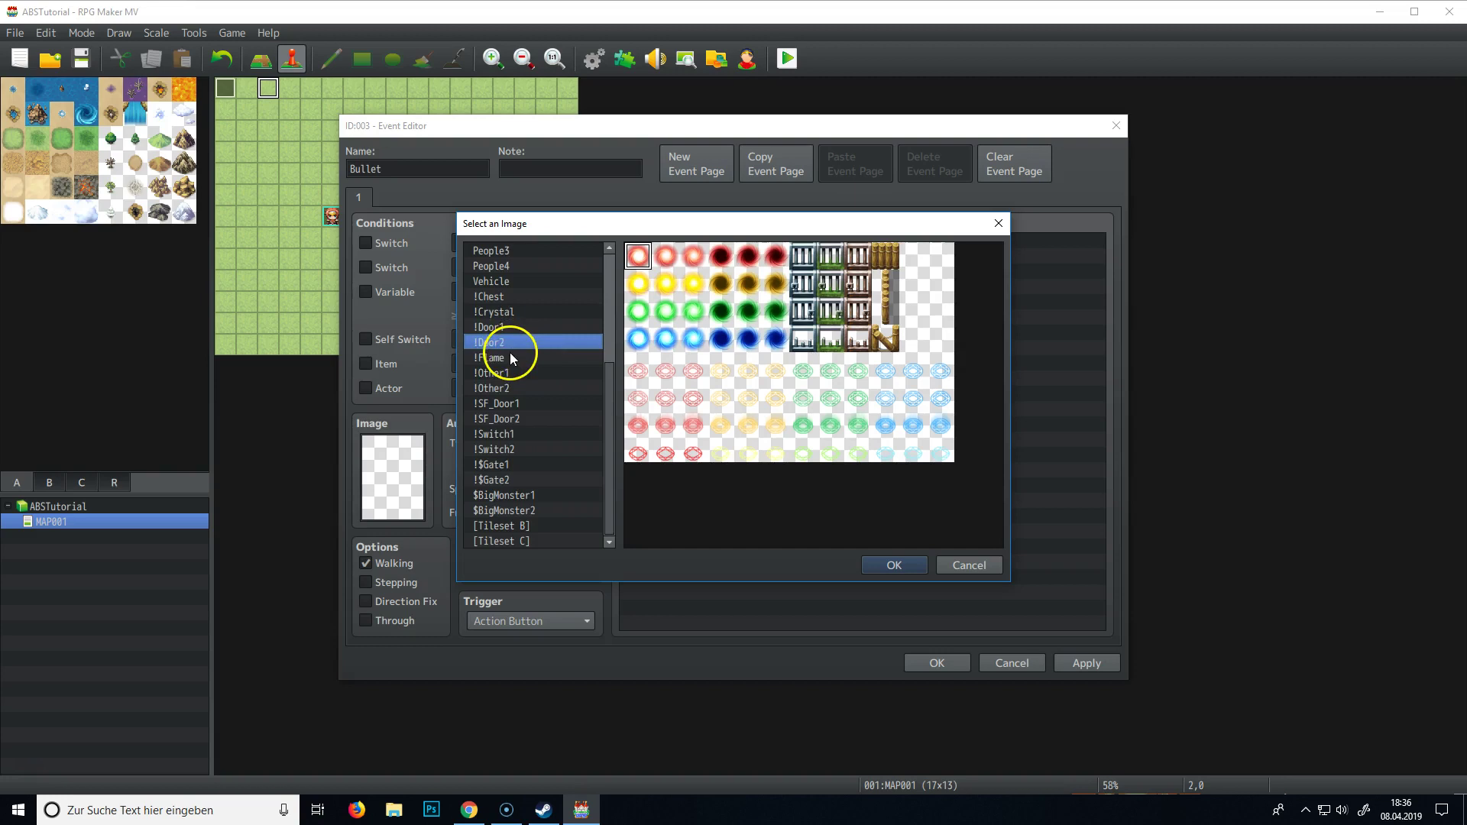
- Choose the blue slime from the Monster sheet as the Bullet's sprite
{"action": "scroll", "coordinate": [511, 352], "scroll_direction": "up", "scroll_amount": 4}
{"action": "left_click", "coordinate": [509, 313]}
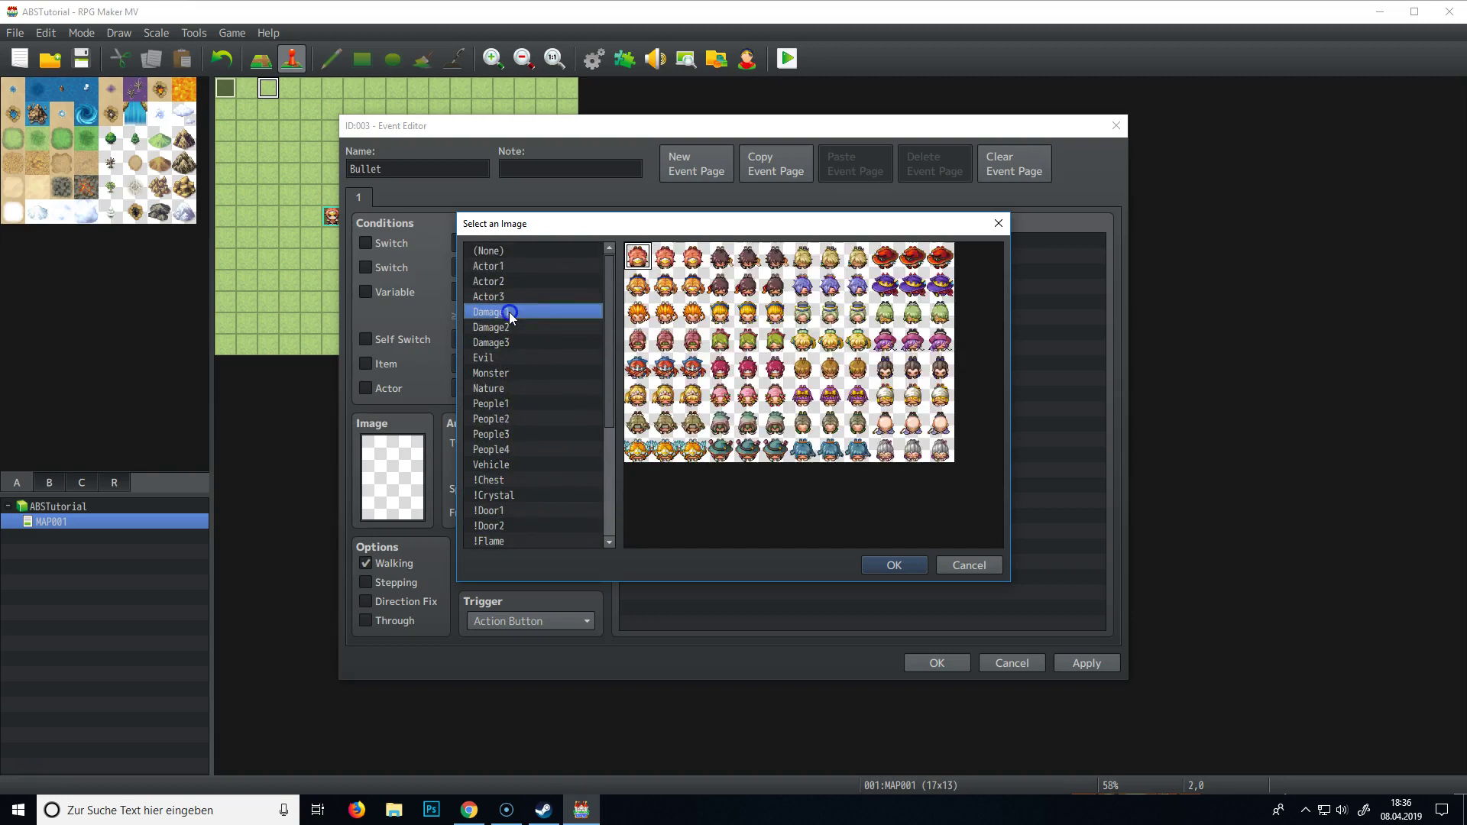
{"action": "key", "text": "Up"}
{"action": "key", "text": "Up"}
{"action": "left_click", "coordinate": [511, 329]}
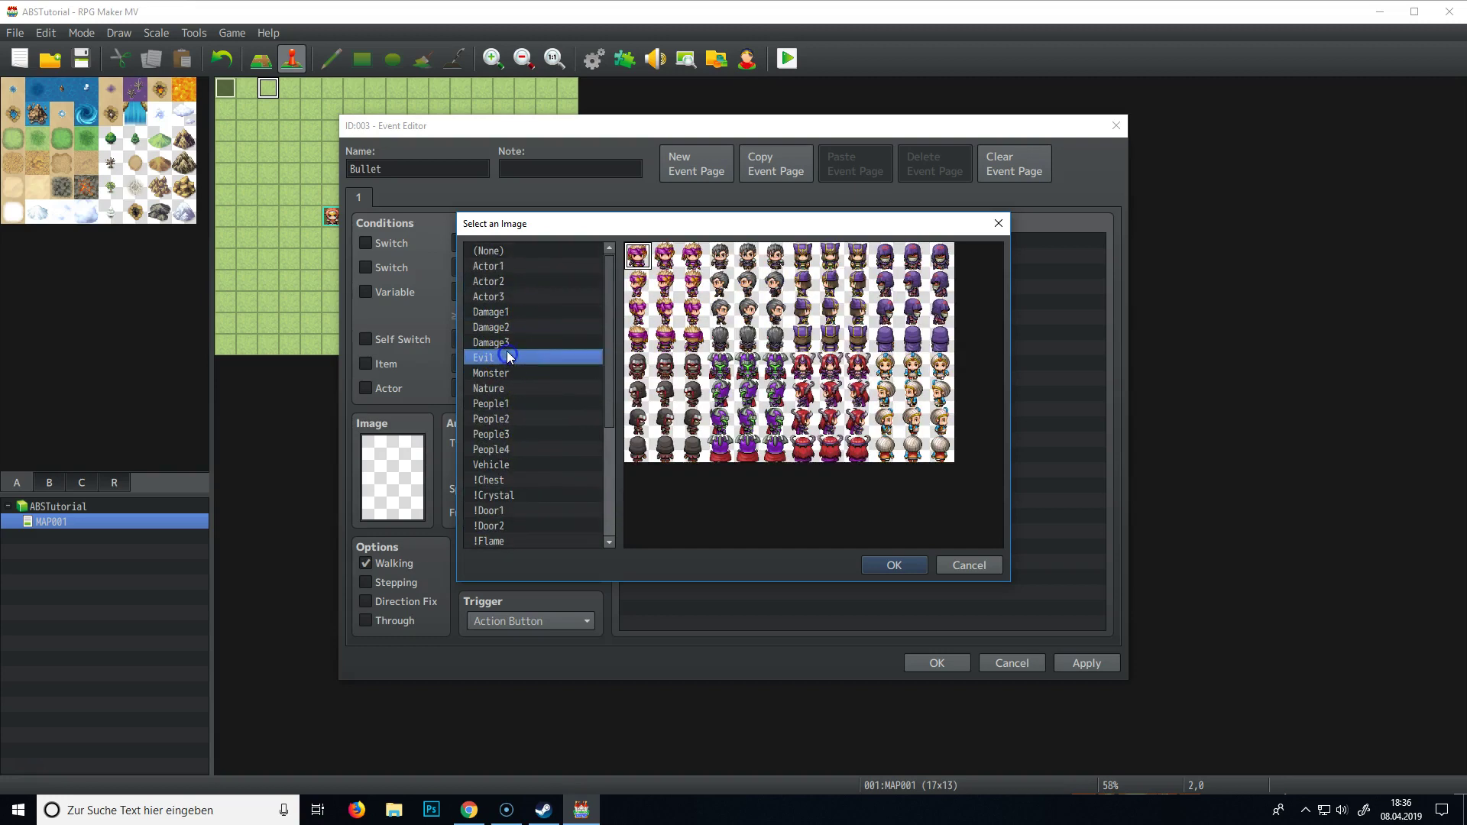
{"action": "left_click", "coordinate": [531, 373]}
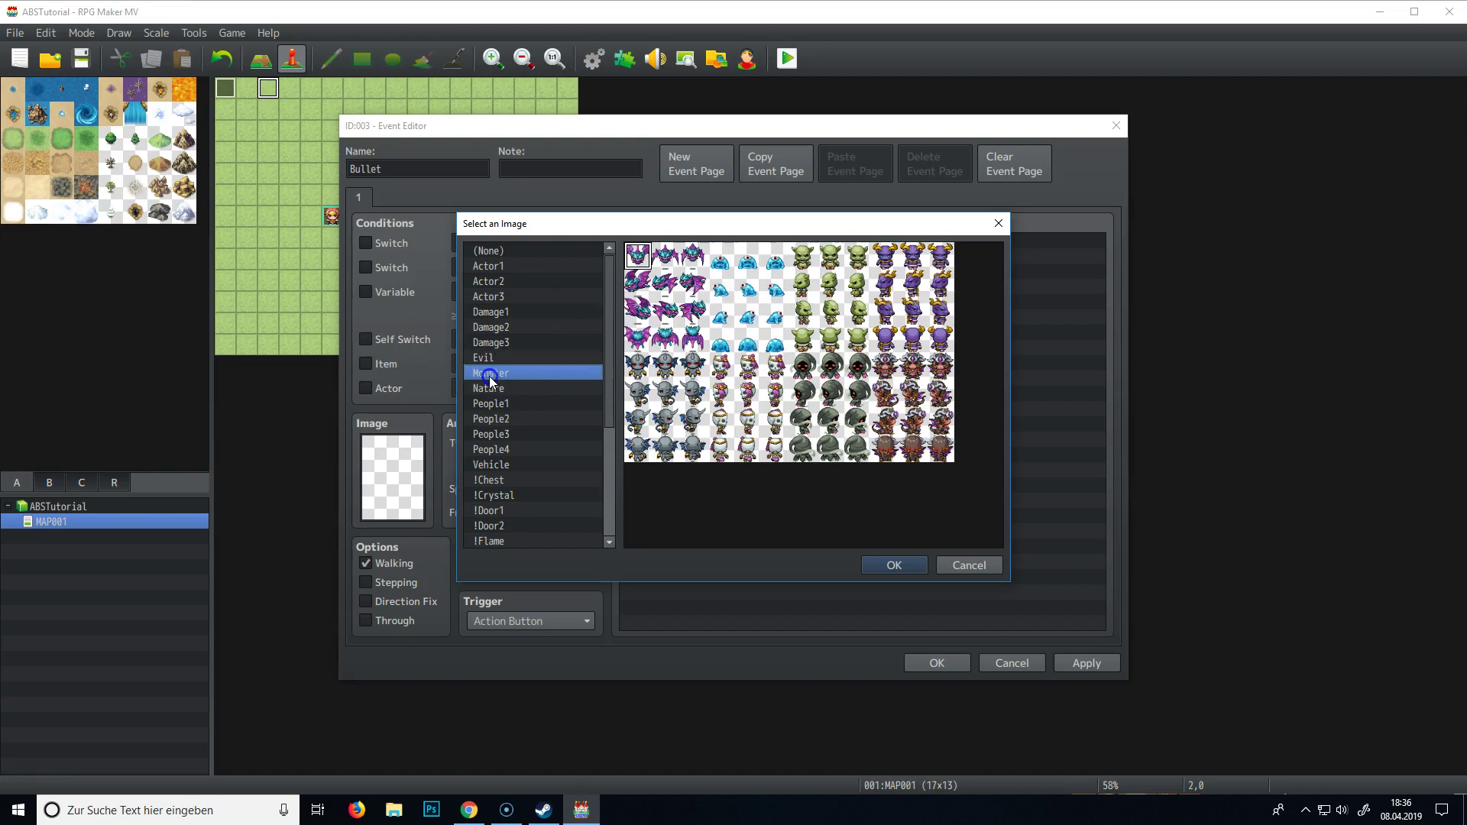
{"action": "double_click", "coordinate": [747, 266]}
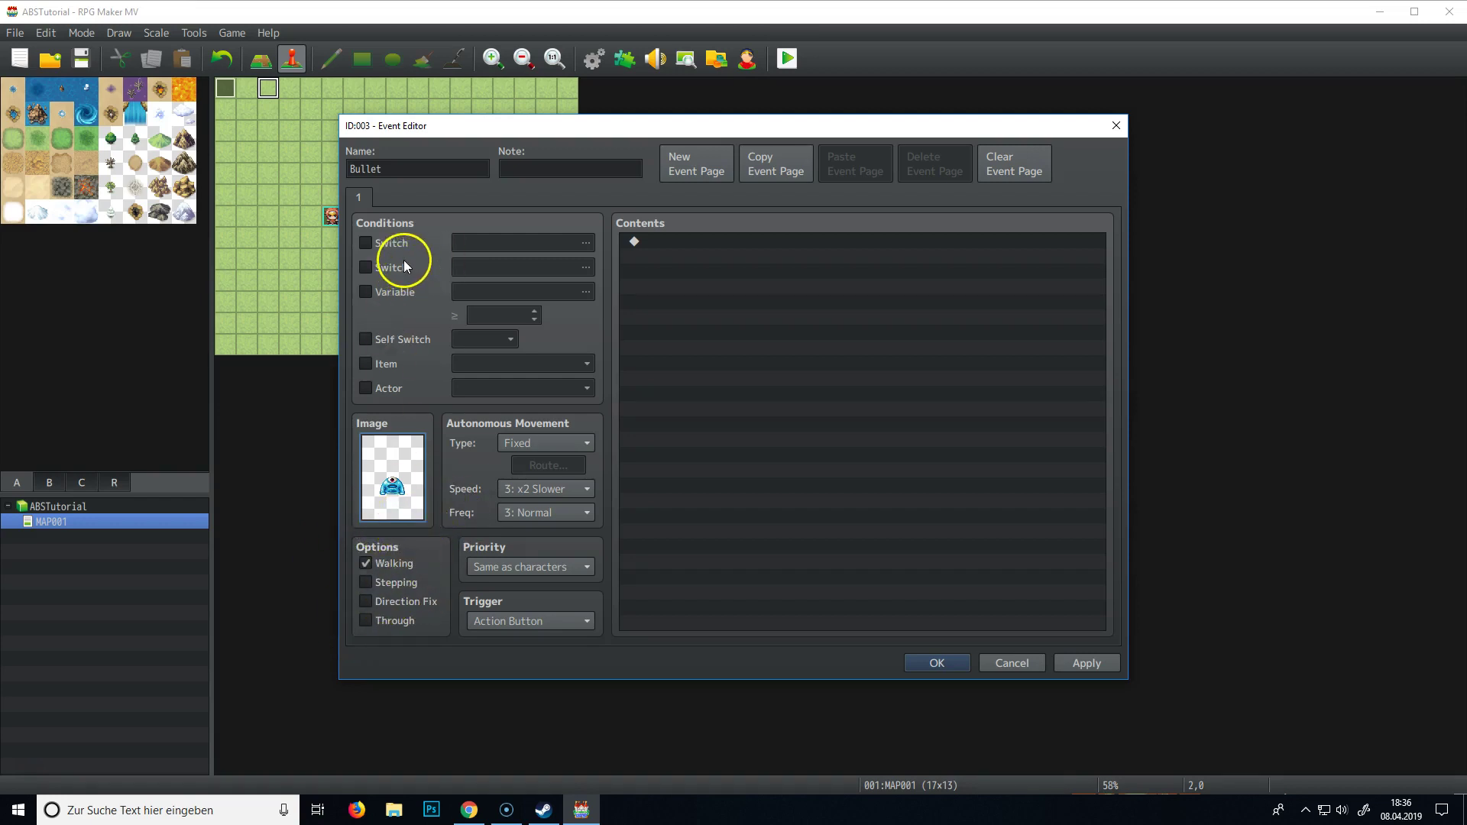
- Save the Bullet event onto MAP001 at cell 2,0 and select the Coordinates event at 0,0
{"action": "double_click", "coordinate": [375, 169]}
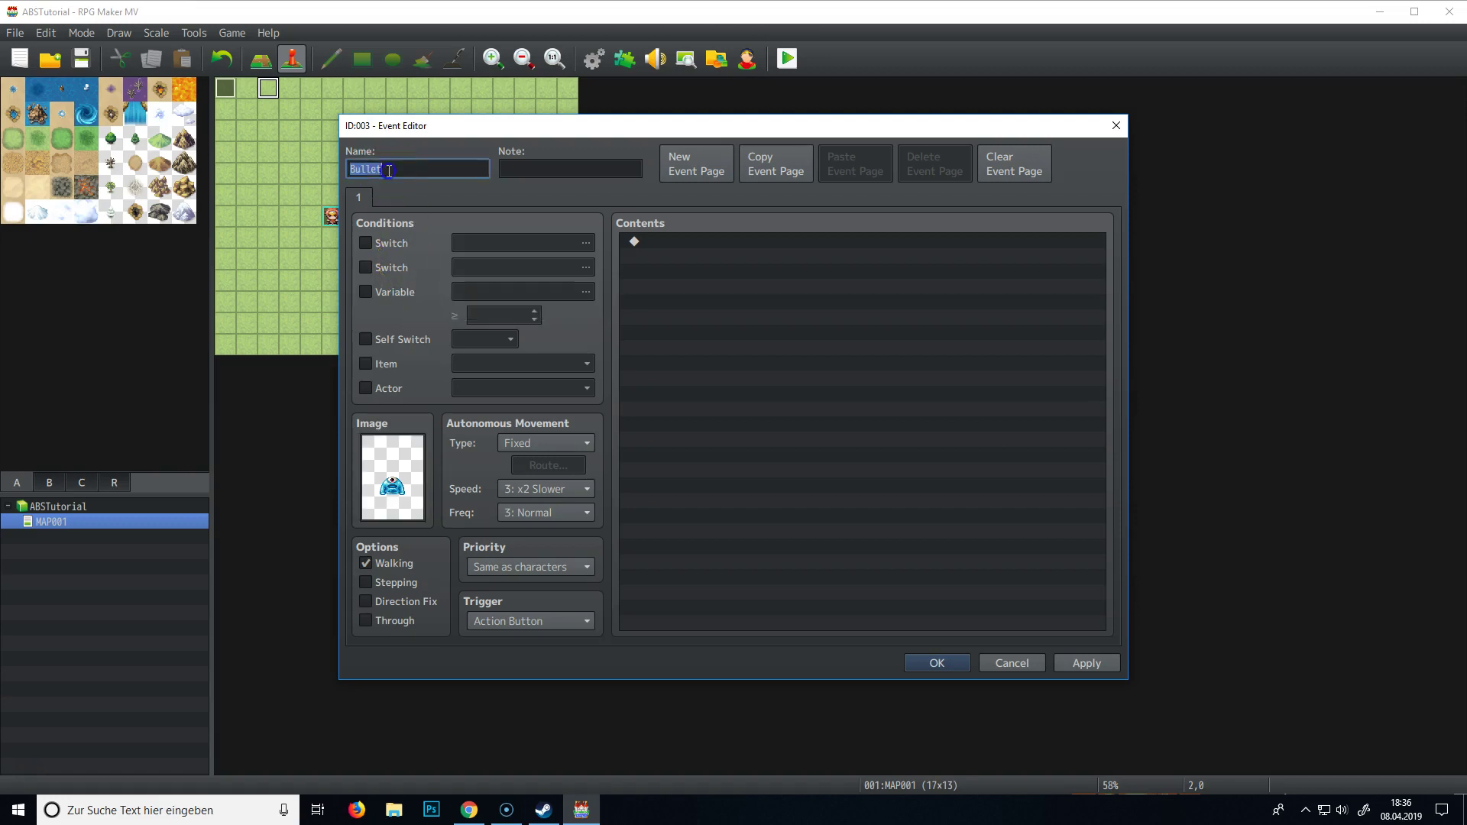
{"action": "left_click", "coordinate": [926, 662]}
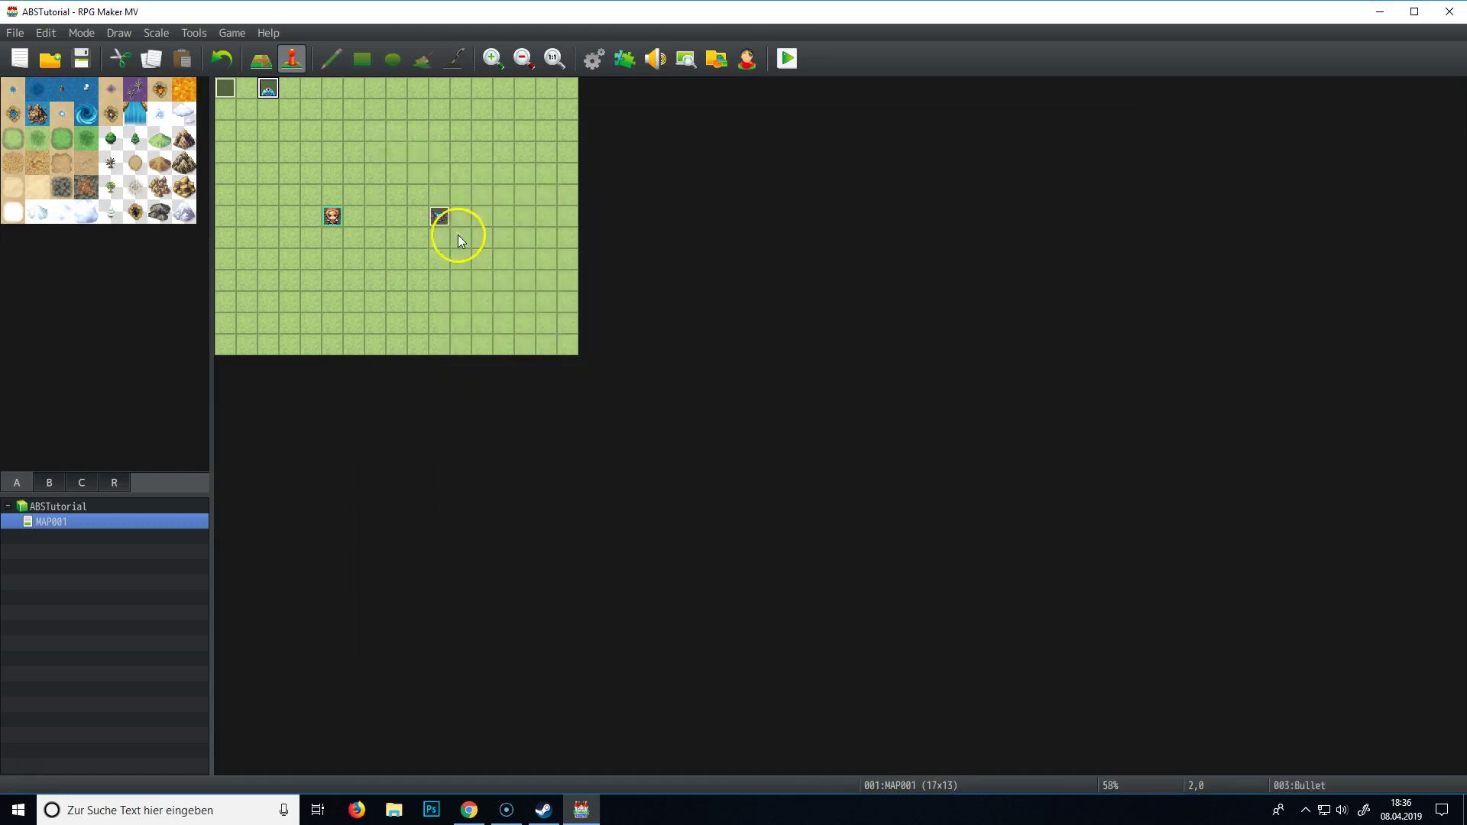
{"action": "left_click", "coordinate": [223, 88]}
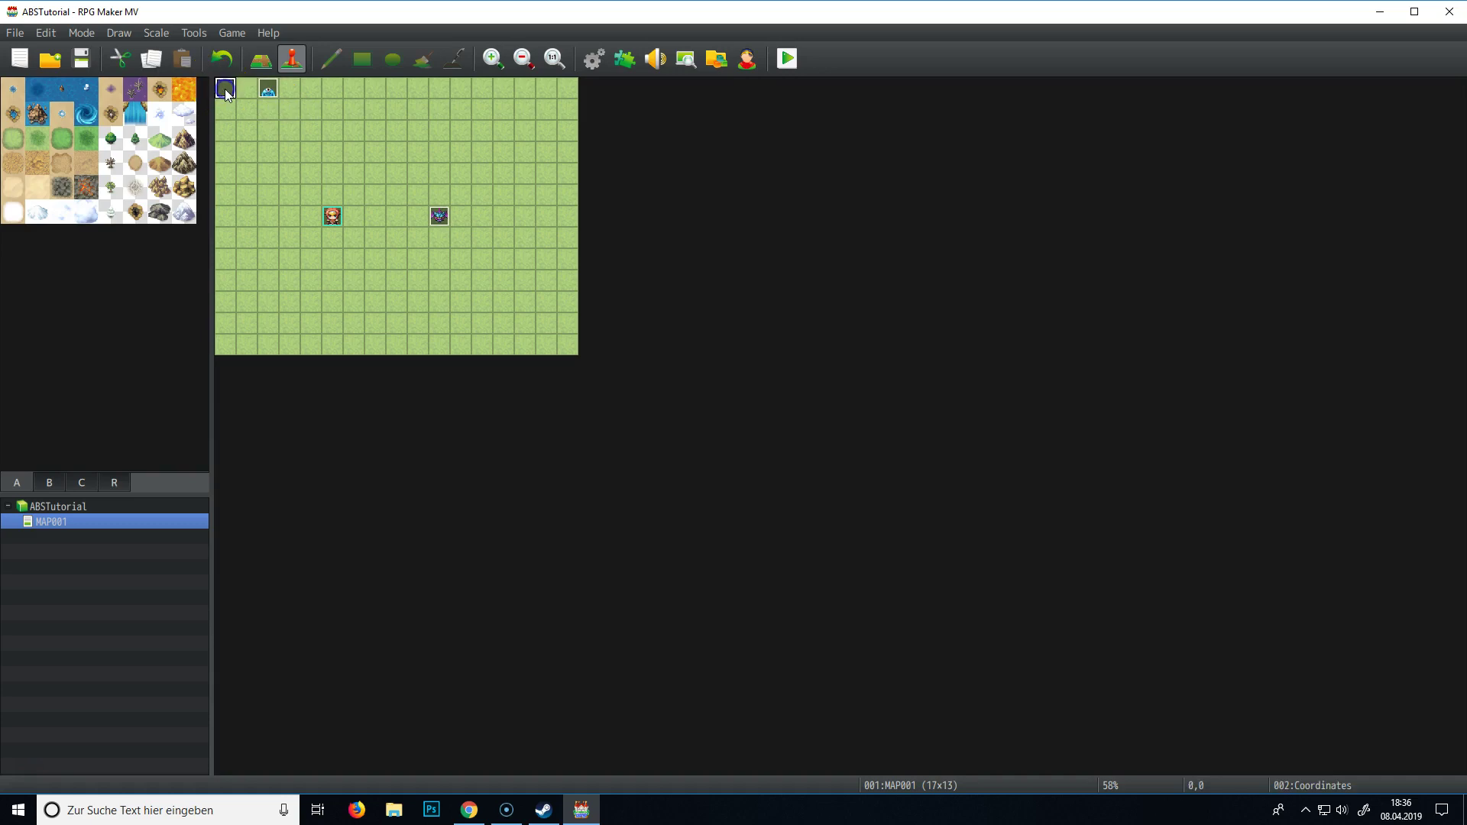
- Open the Coordinates event and start a Conditional Branch on its empty last line
{"action": "double_click", "coordinate": [225, 90]}
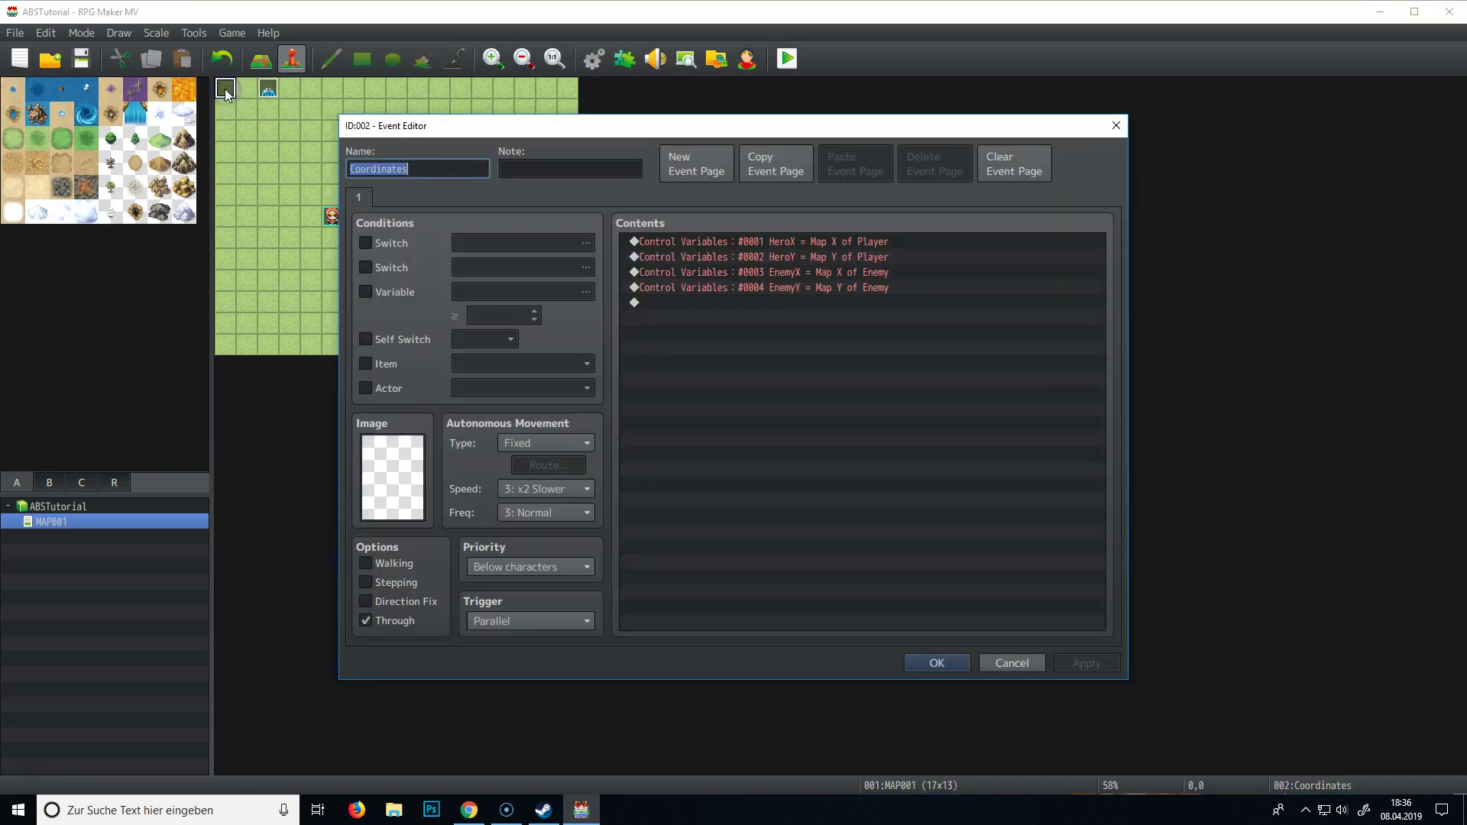
{"action": "left_click", "coordinate": [699, 321]}
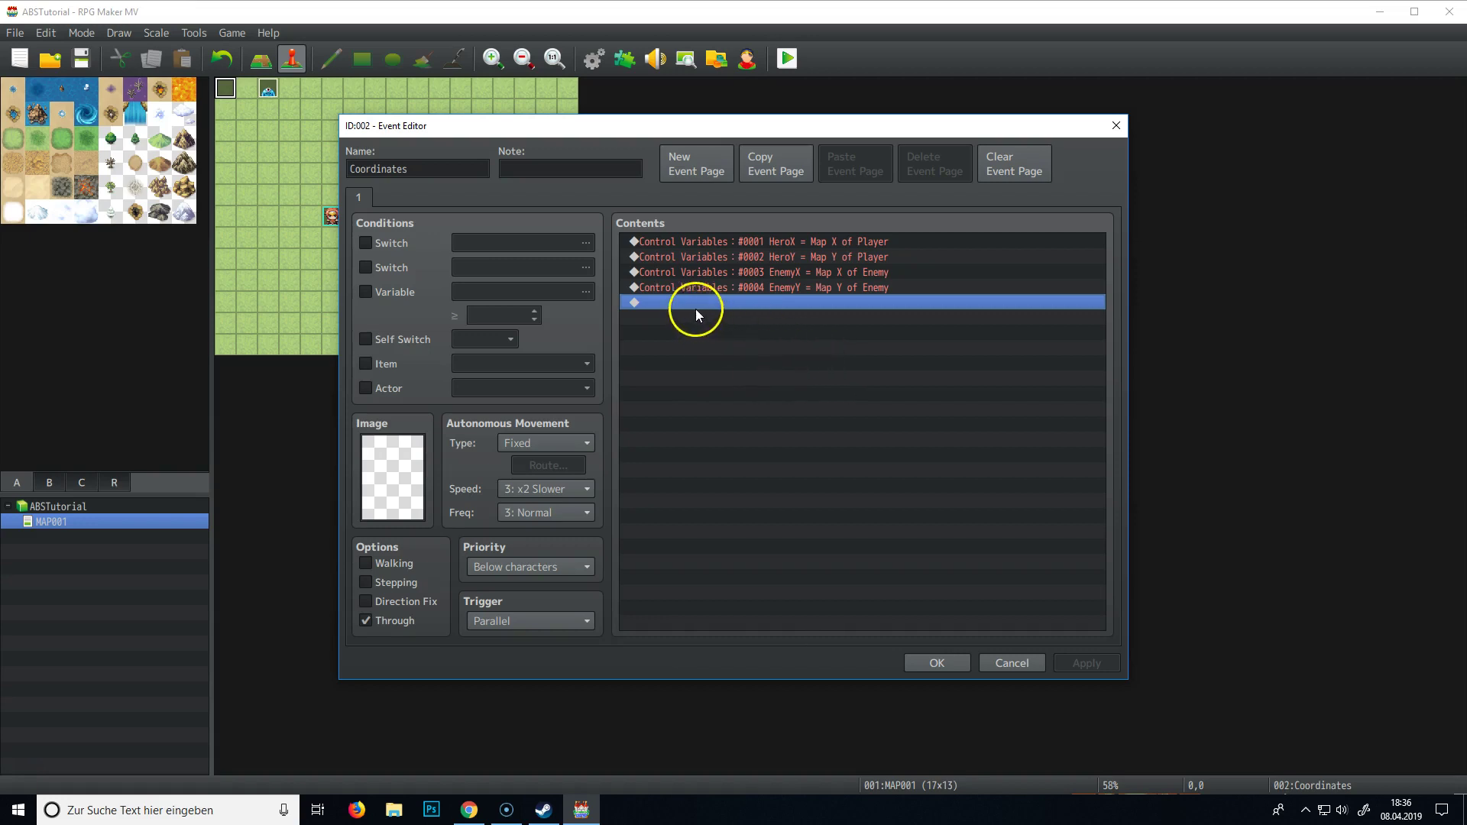
{"action": "double_click", "coordinate": [726, 305]}
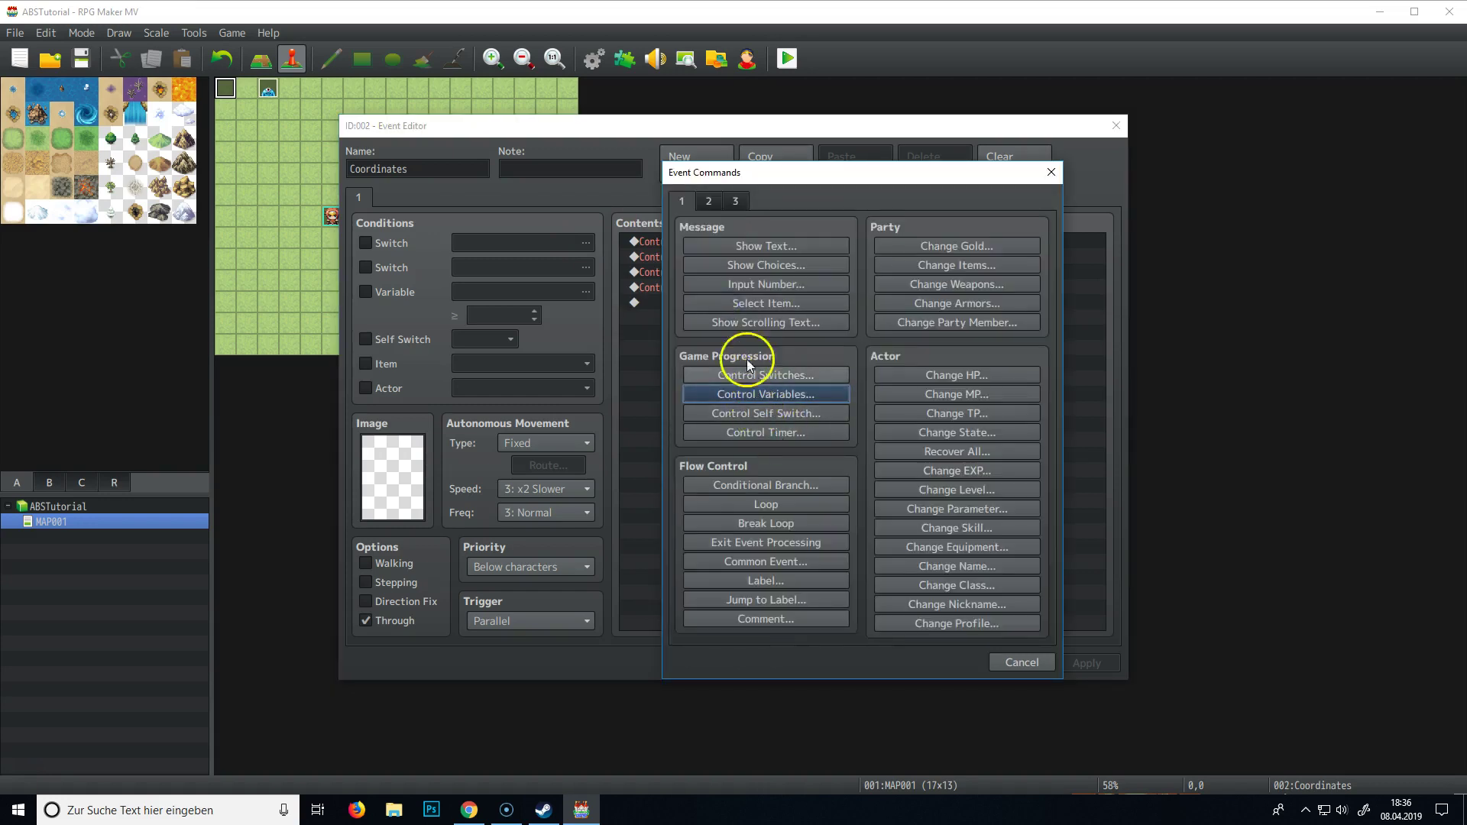
{"action": "left_click", "coordinate": [750, 486]}
{"action": "left_click", "coordinate": [916, 329]}
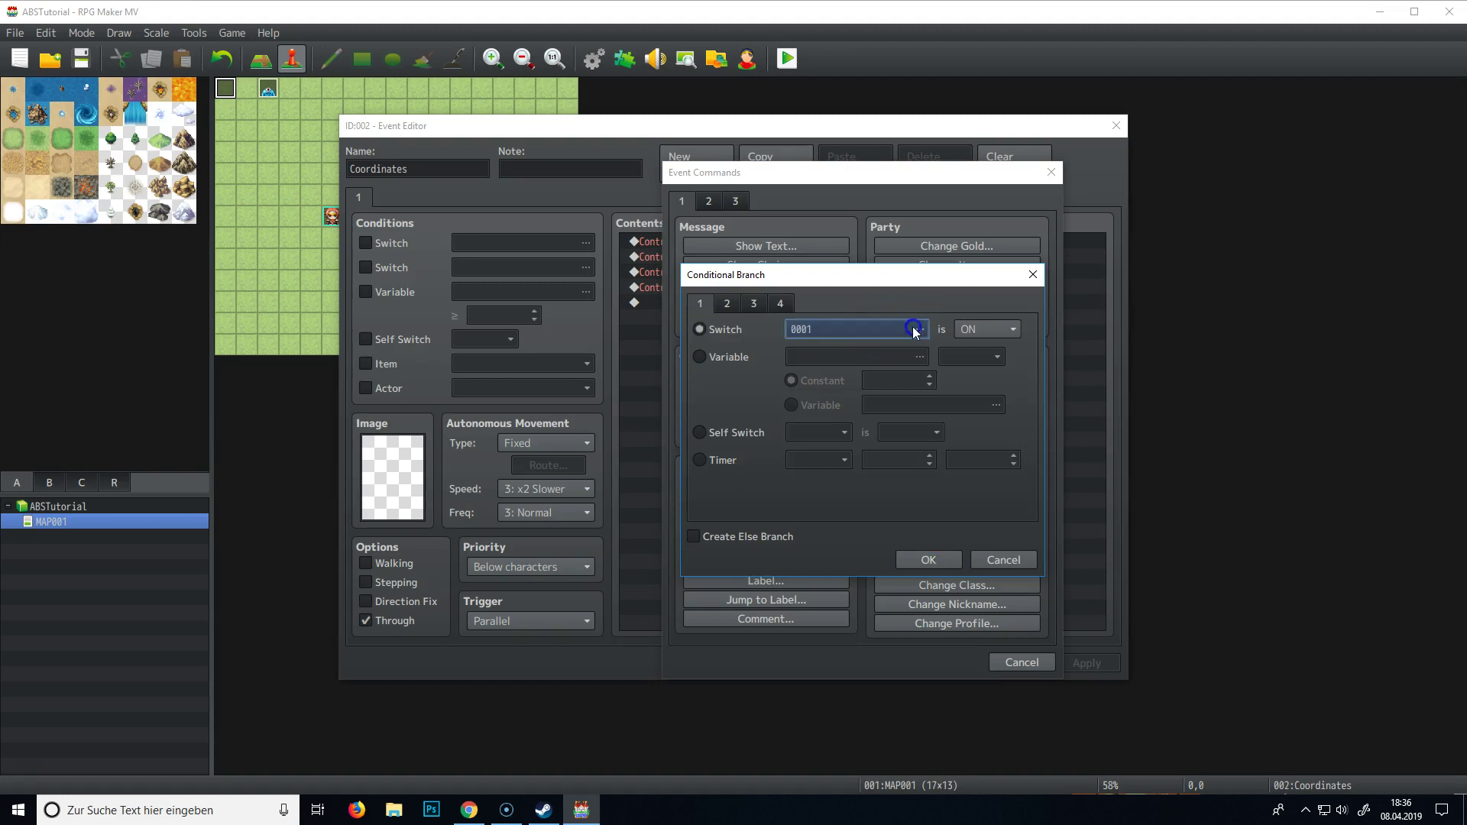
- Set the branch condition to Button [OK] pressed down and save the Coordinates event
{"action": "left_click", "coordinate": [724, 358]}
{"action": "left_click", "coordinate": [727, 303]}
{"action": "left_click", "coordinate": [753, 304]}
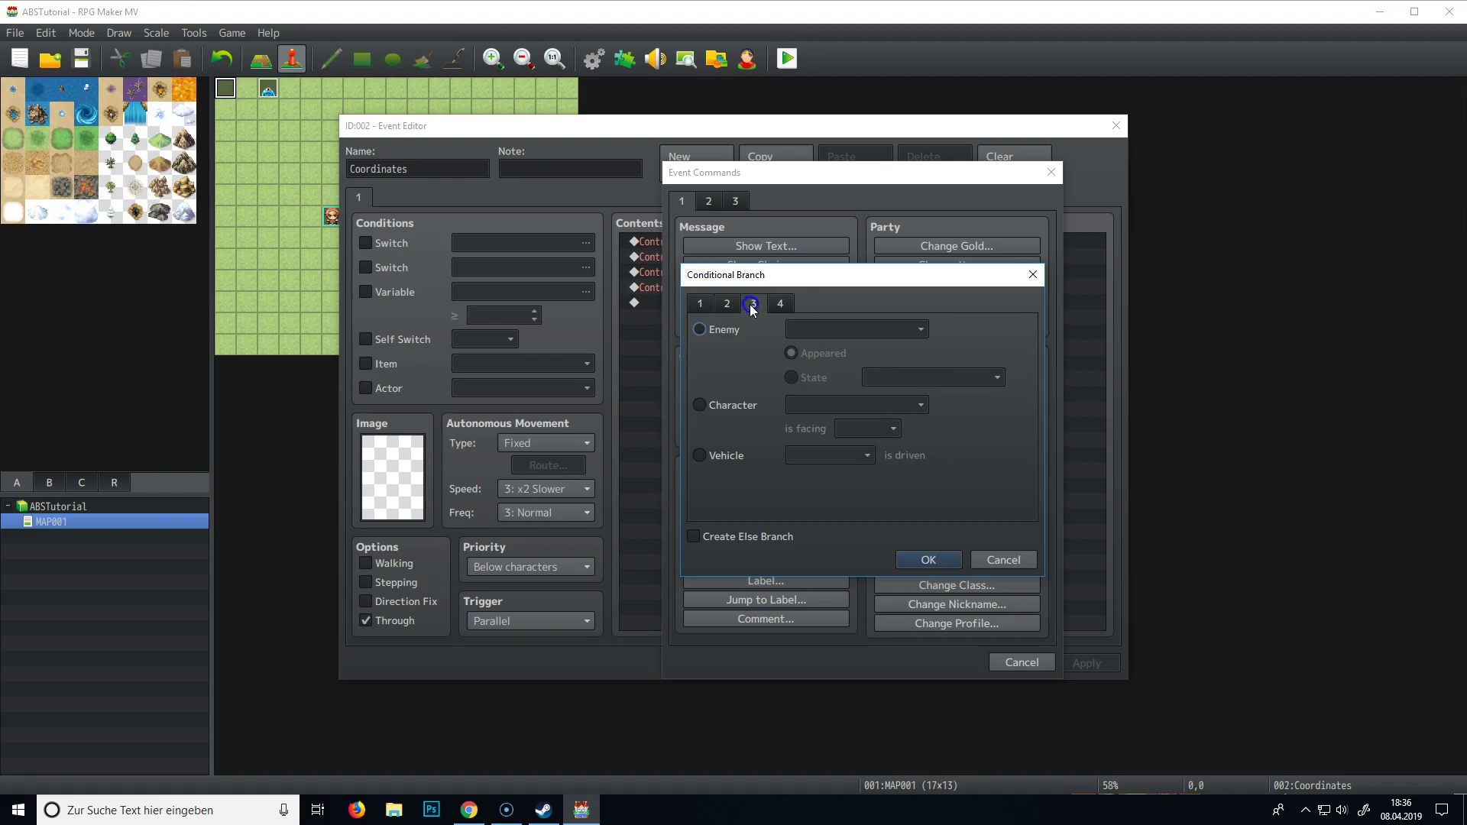
{"action": "left_click", "coordinate": [782, 303]}
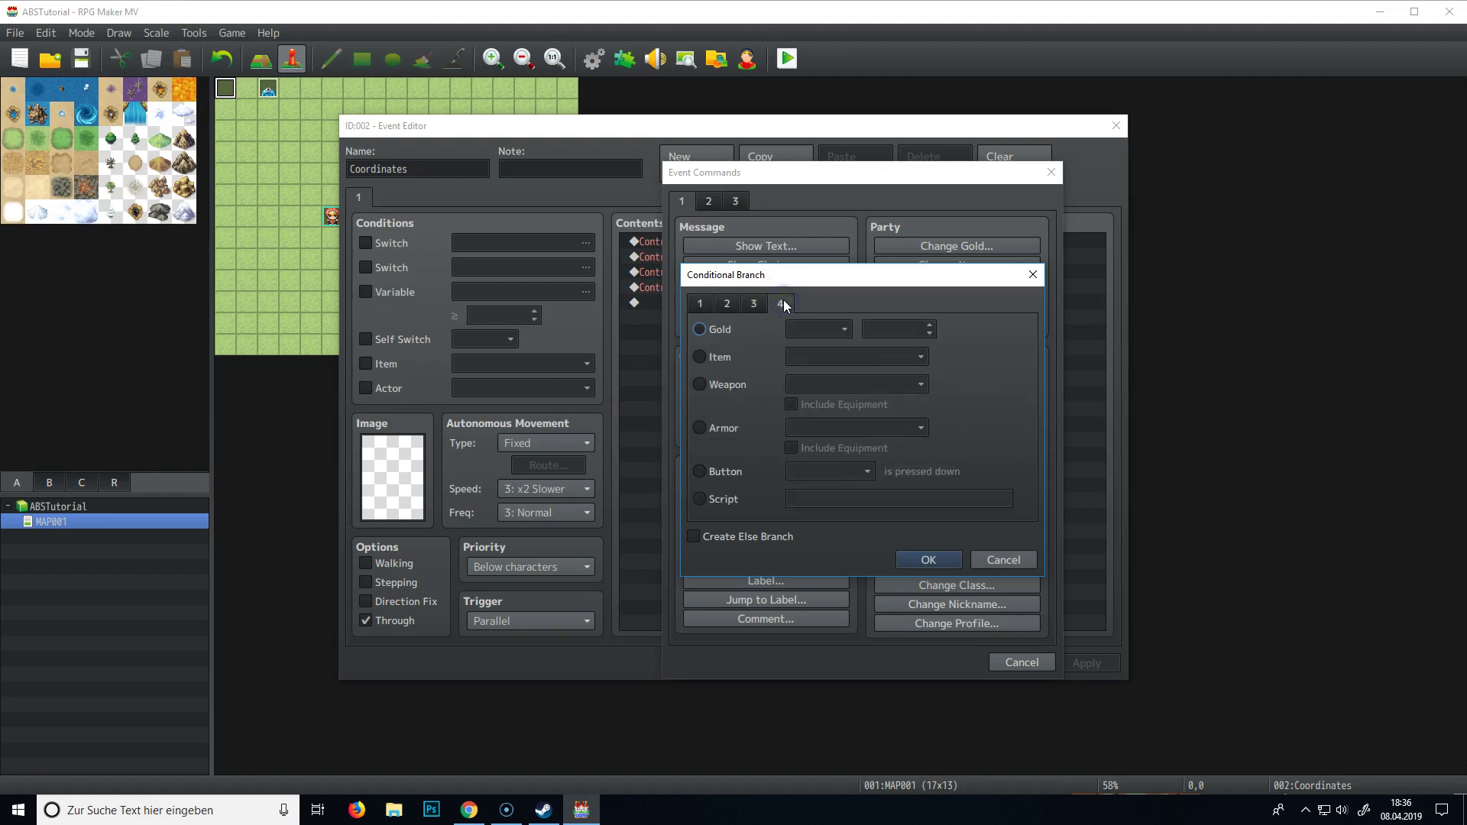
{"action": "left_click", "coordinate": [725, 473]}
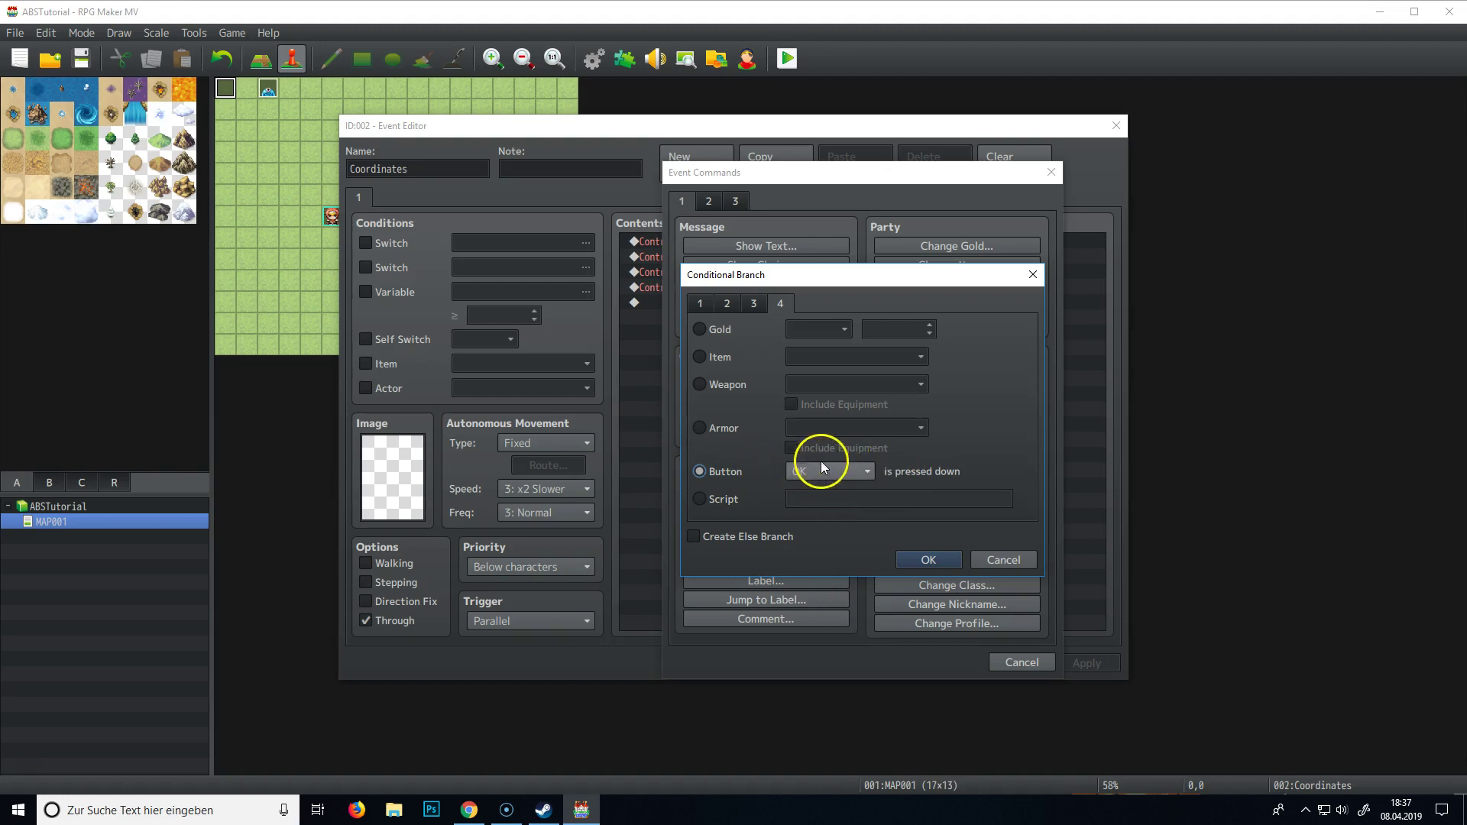
{"action": "left_click", "coordinate": [938, 564]}
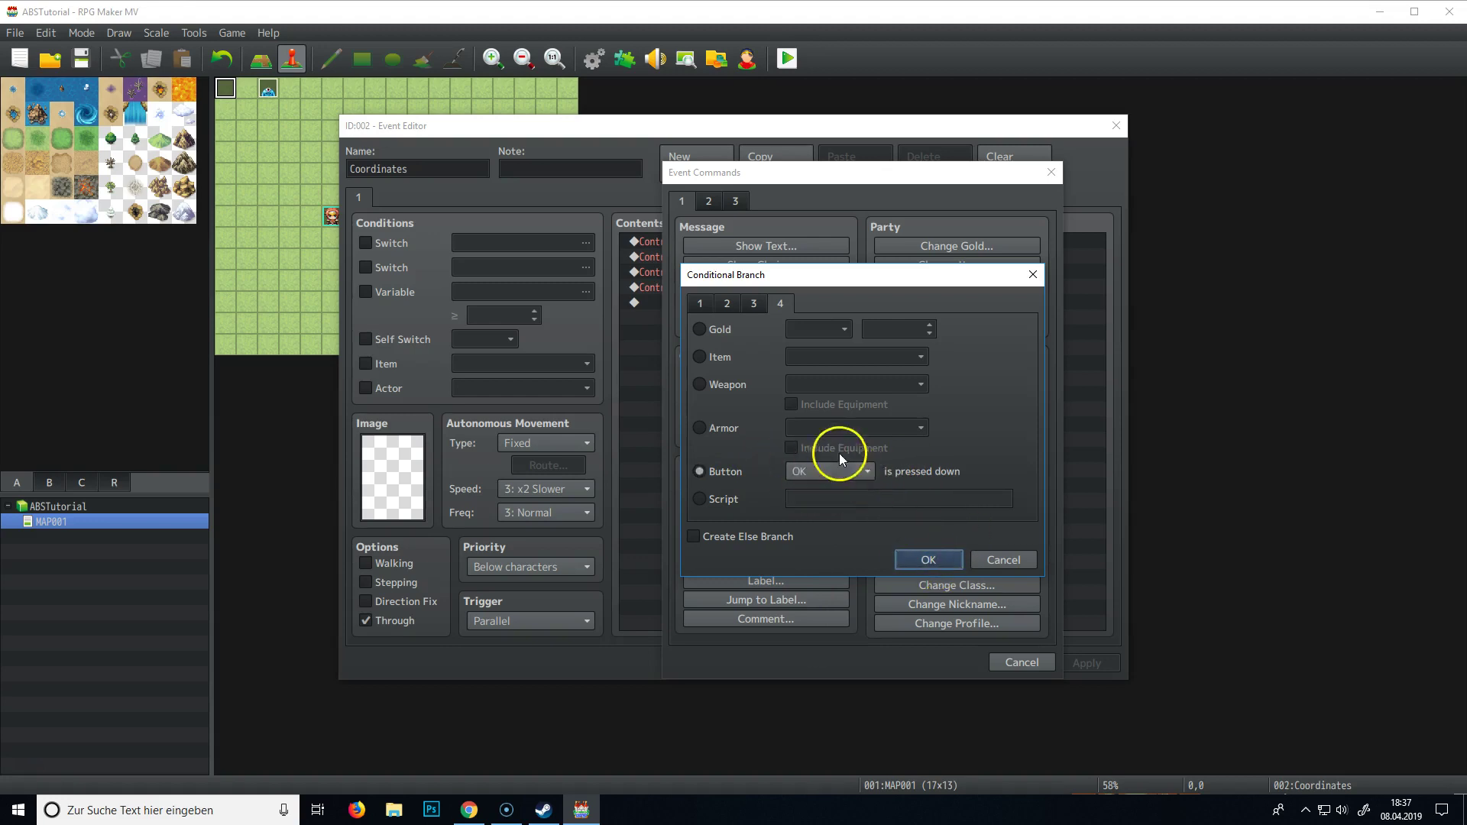
{"action": "left_click", "coordinate": [933, 563]}
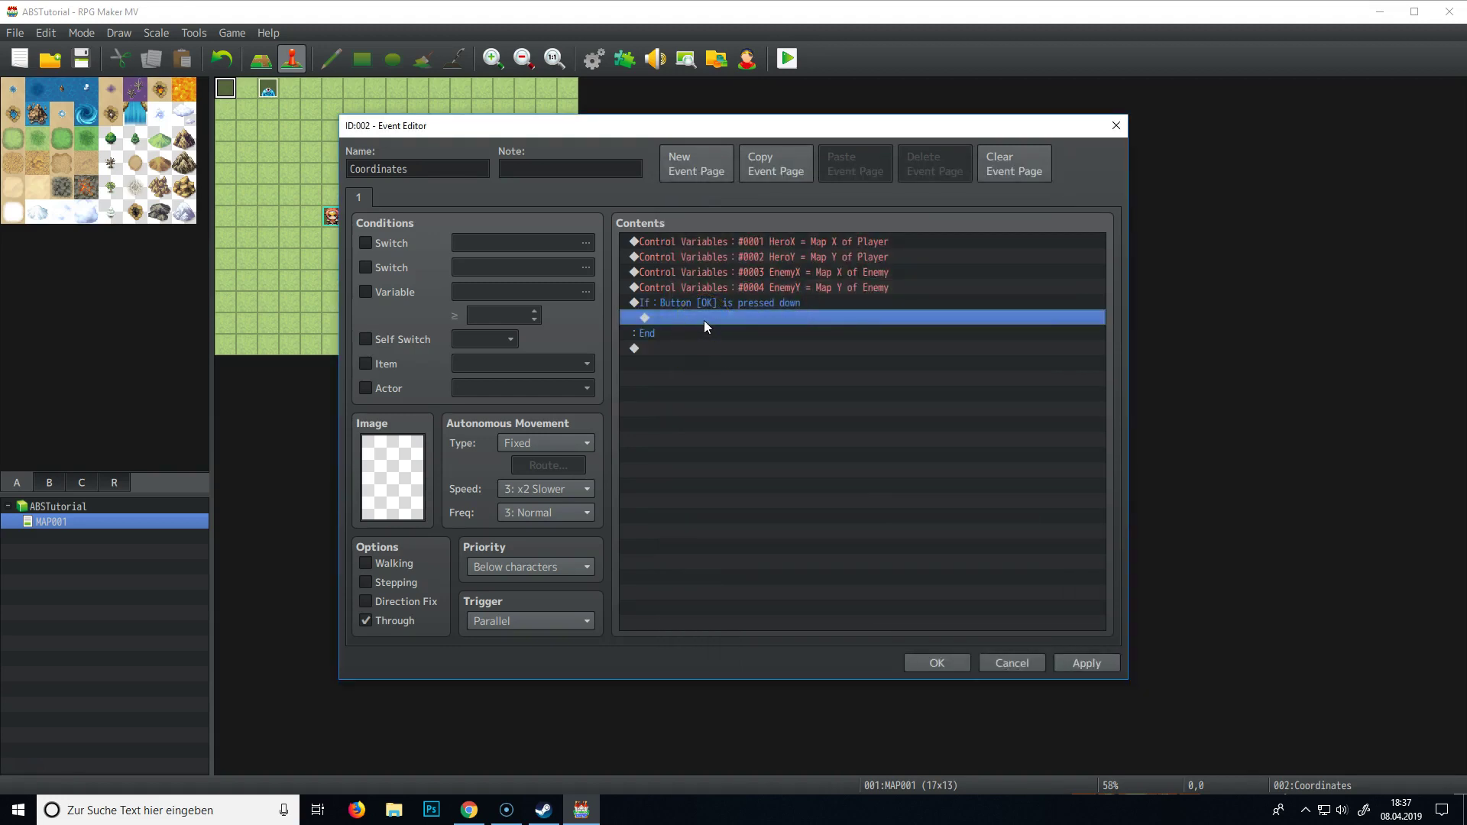
{"action": "left_click", "coordinate": [937, 664]}
- Make the Bullet event's page conditional on switch 0001, named BulletOn
{"action": "double_click", "coordinate": [273, 92]}
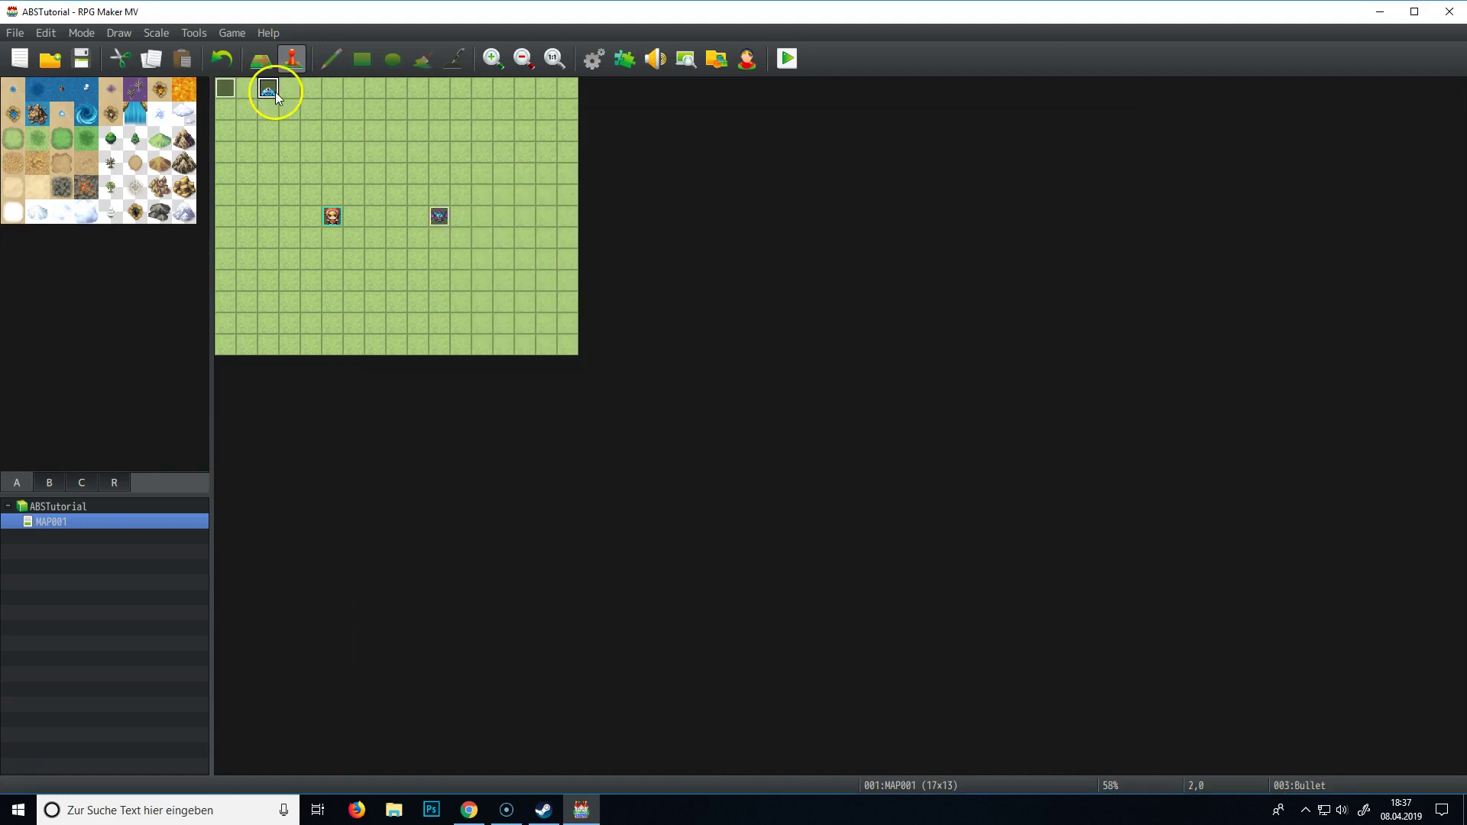
{"action": "left_click", "coordinate": [397, 245]}
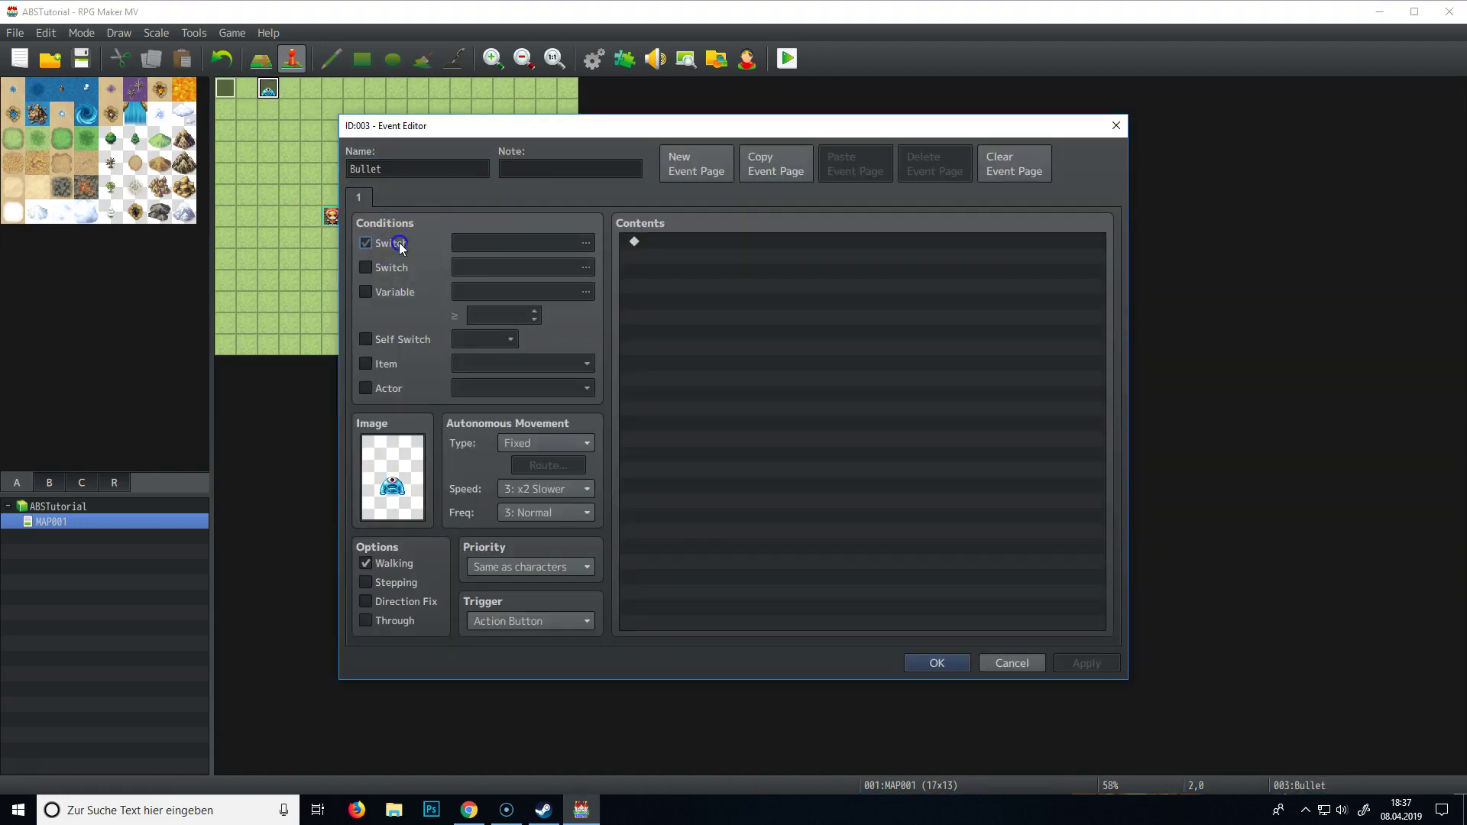
{"action": "left_click", "coordinate": [530, 249]}
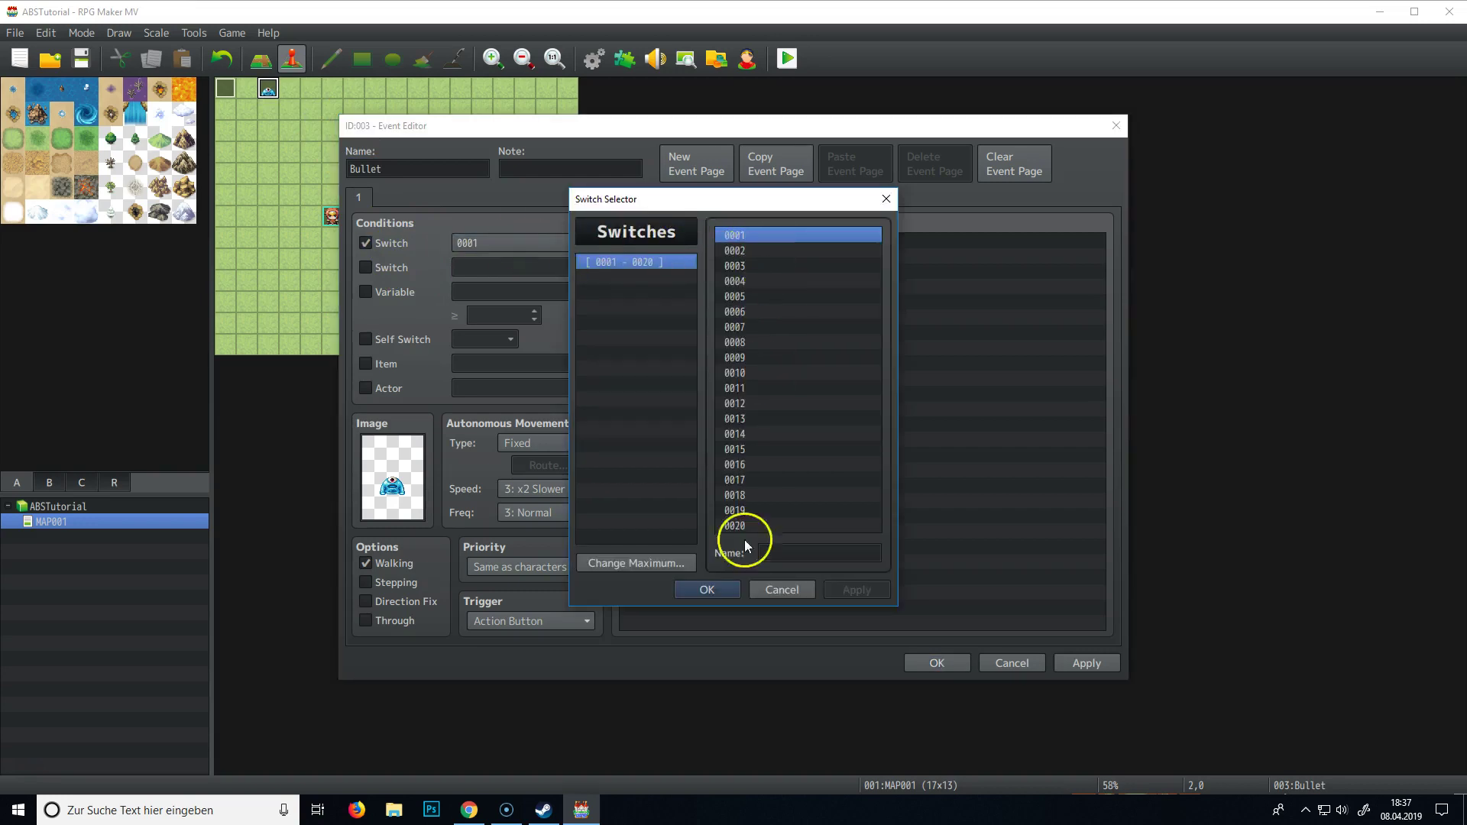
{"action": "left_click", "coordinate": [795, 556]}
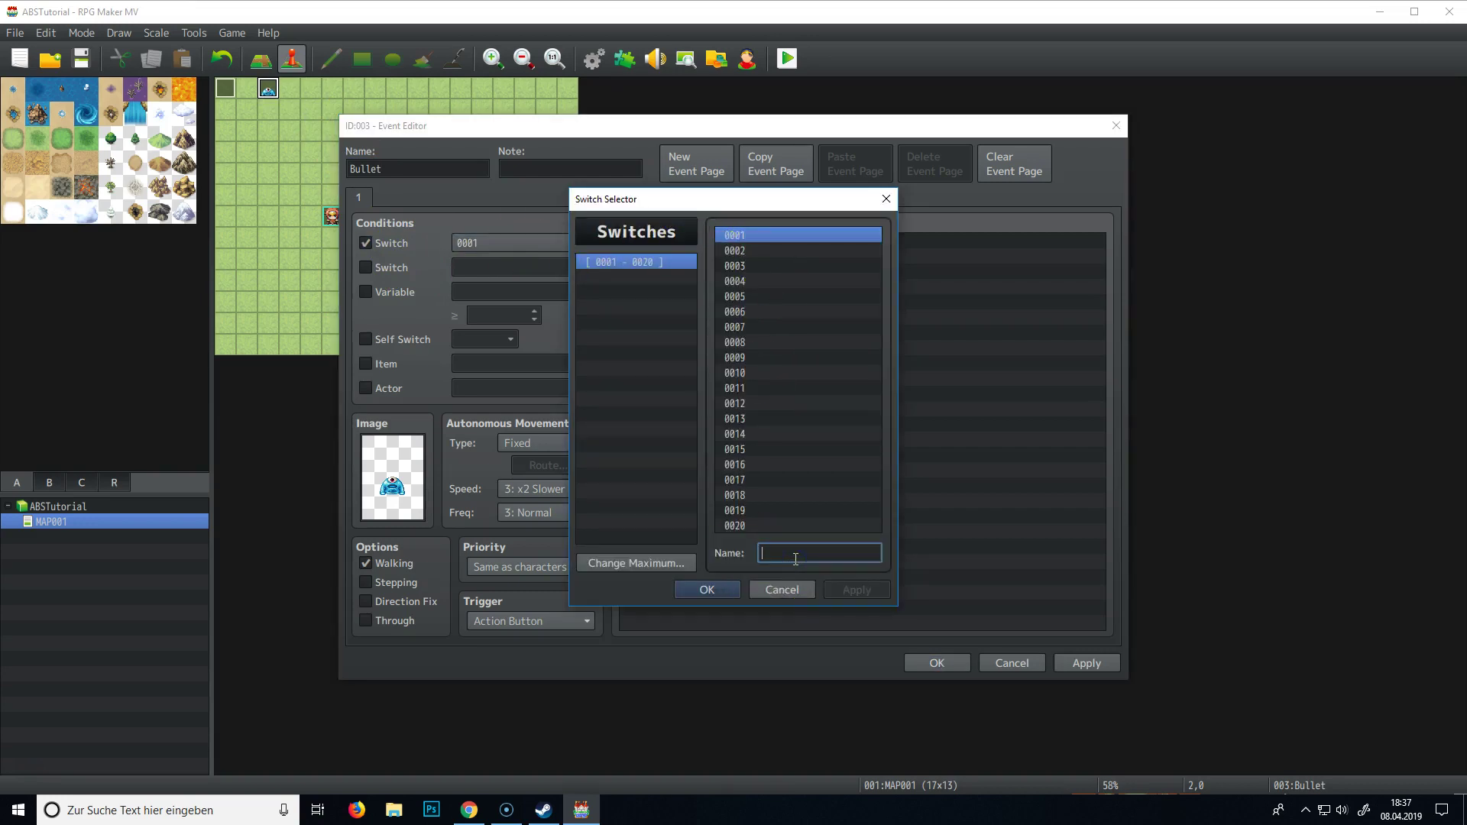
{"action": "type", "text": "Bullet0"}
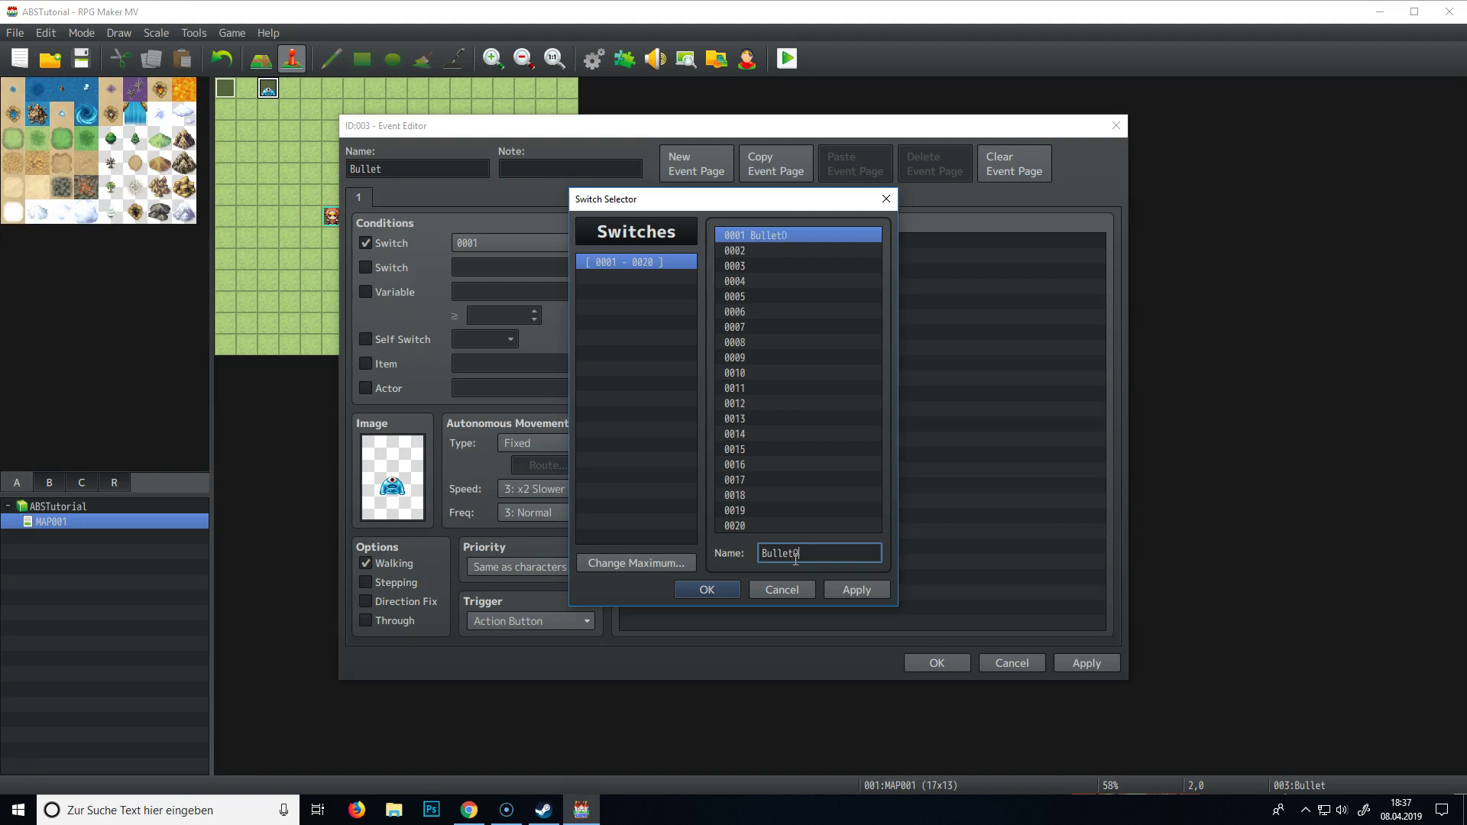
{"action": "key", "text": "Return"}
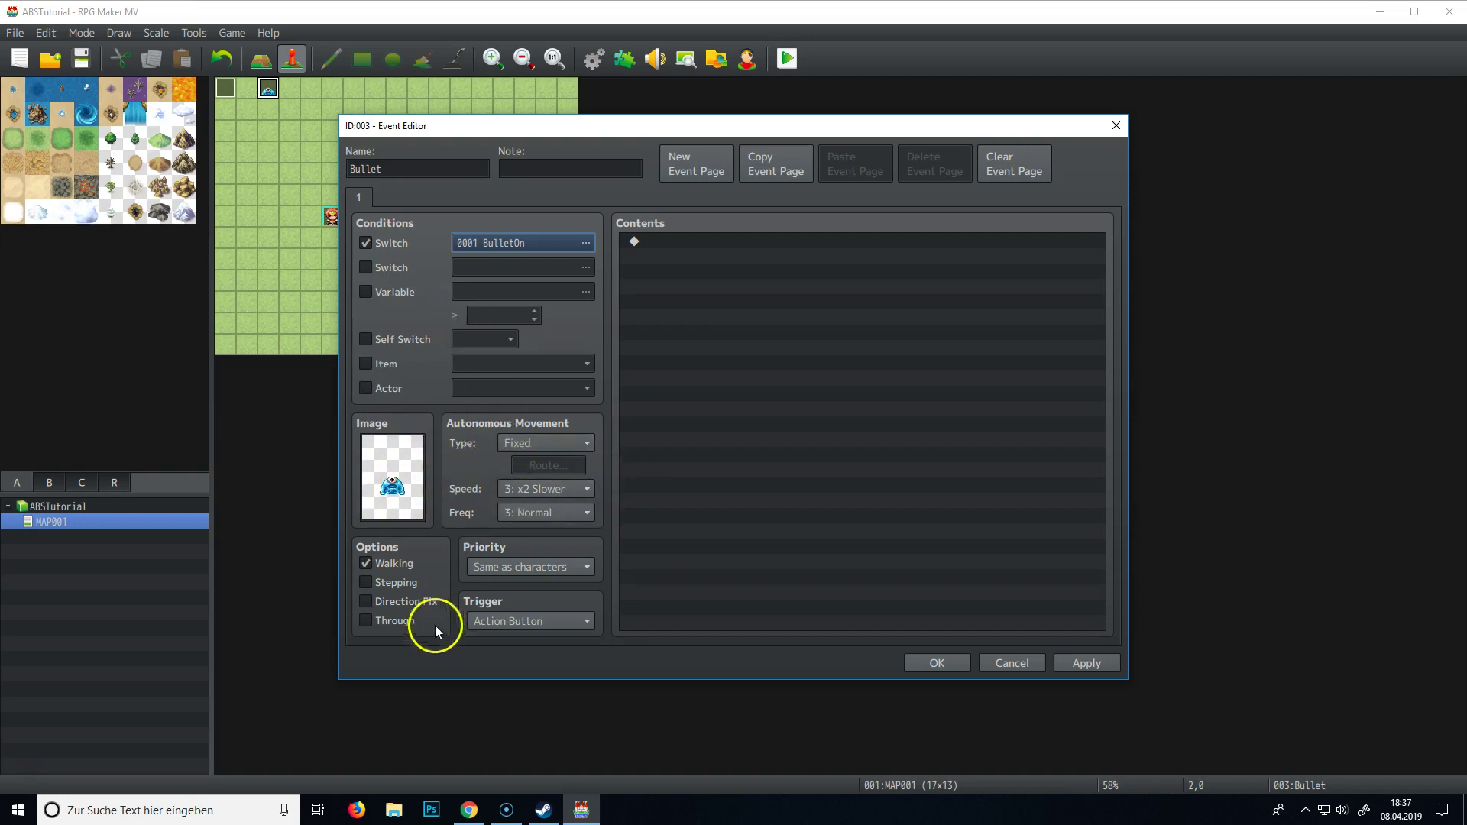
- Turn off the Bullet's walking animation and enable Through
{"action": "left_click", "coordinate": [382, 567]}
{"action": "left_click", "coordinate": [382, 569]}
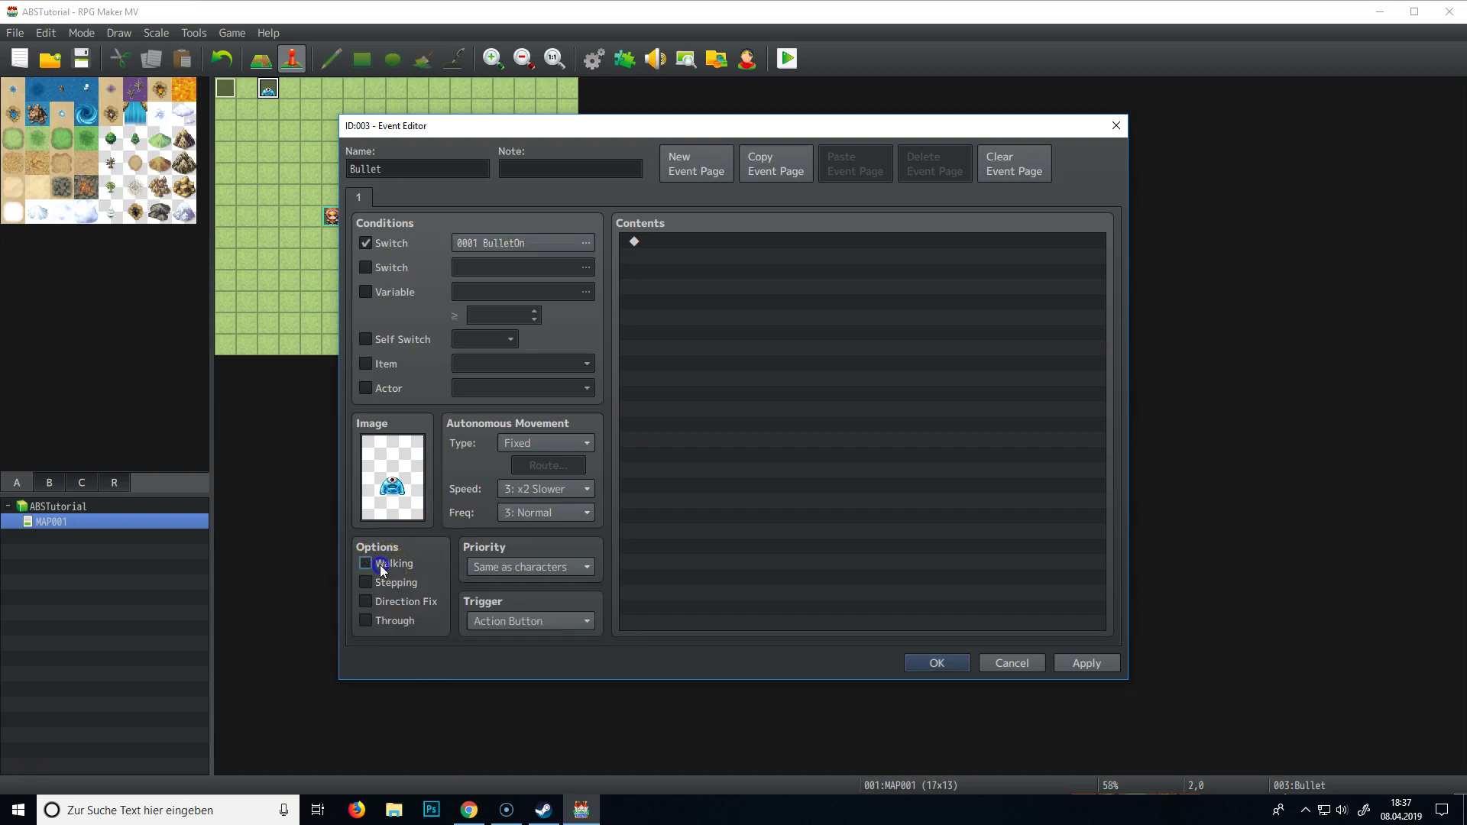
{"action": "left_click", "coordinate": [367, 621]}
- Set the Bullet's autonomous movement to Custom, speed 6: x4 Faster, frequency 5: Highest
{"action": "left_click_drag", "start_coordinate": [453, 136], "coordinate": [684, 153]}
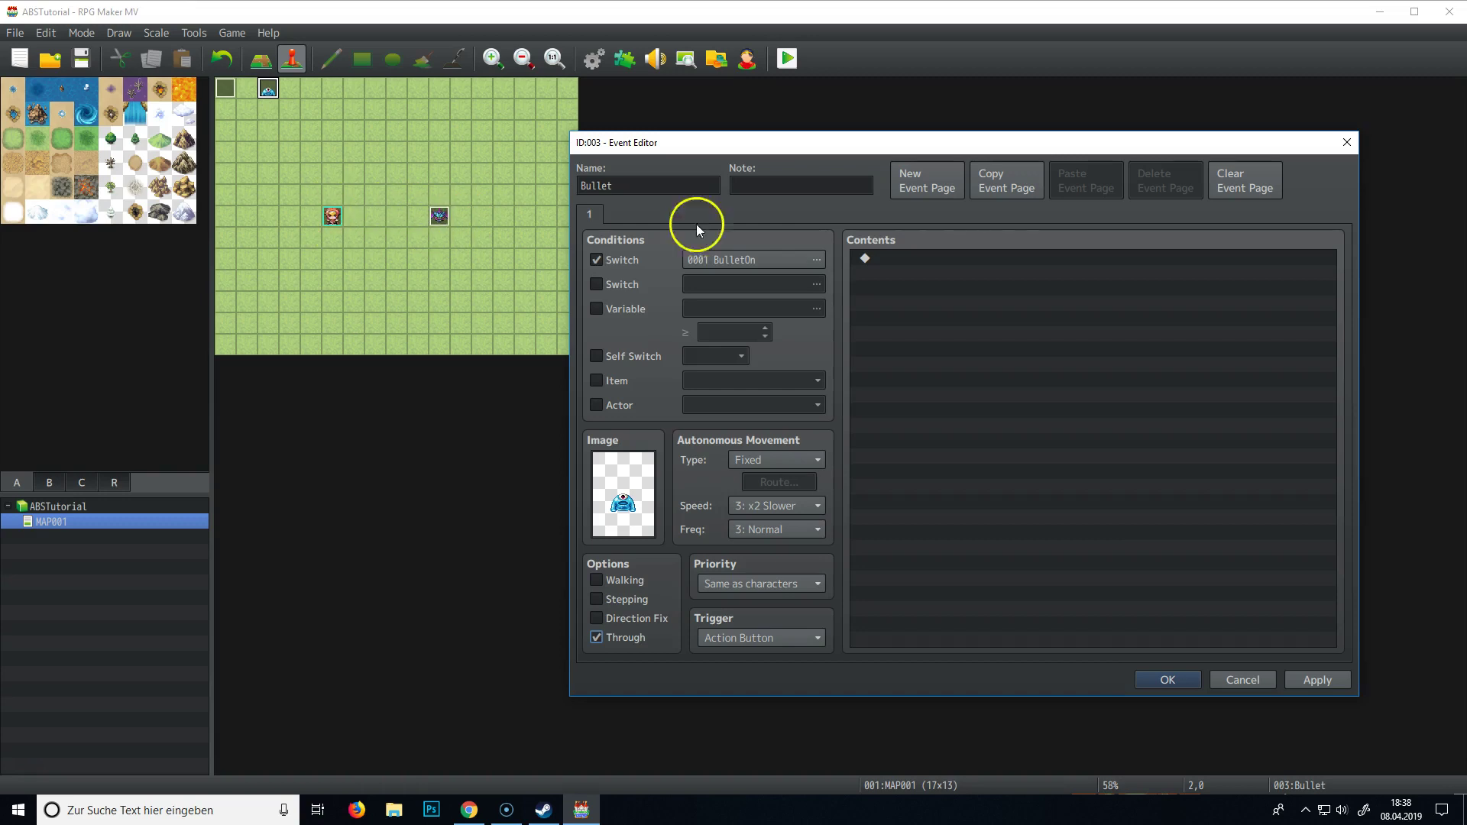
{"action": "left_click_drag", "start_coordinate": [804, 141], "coordinate": [601, 117]}
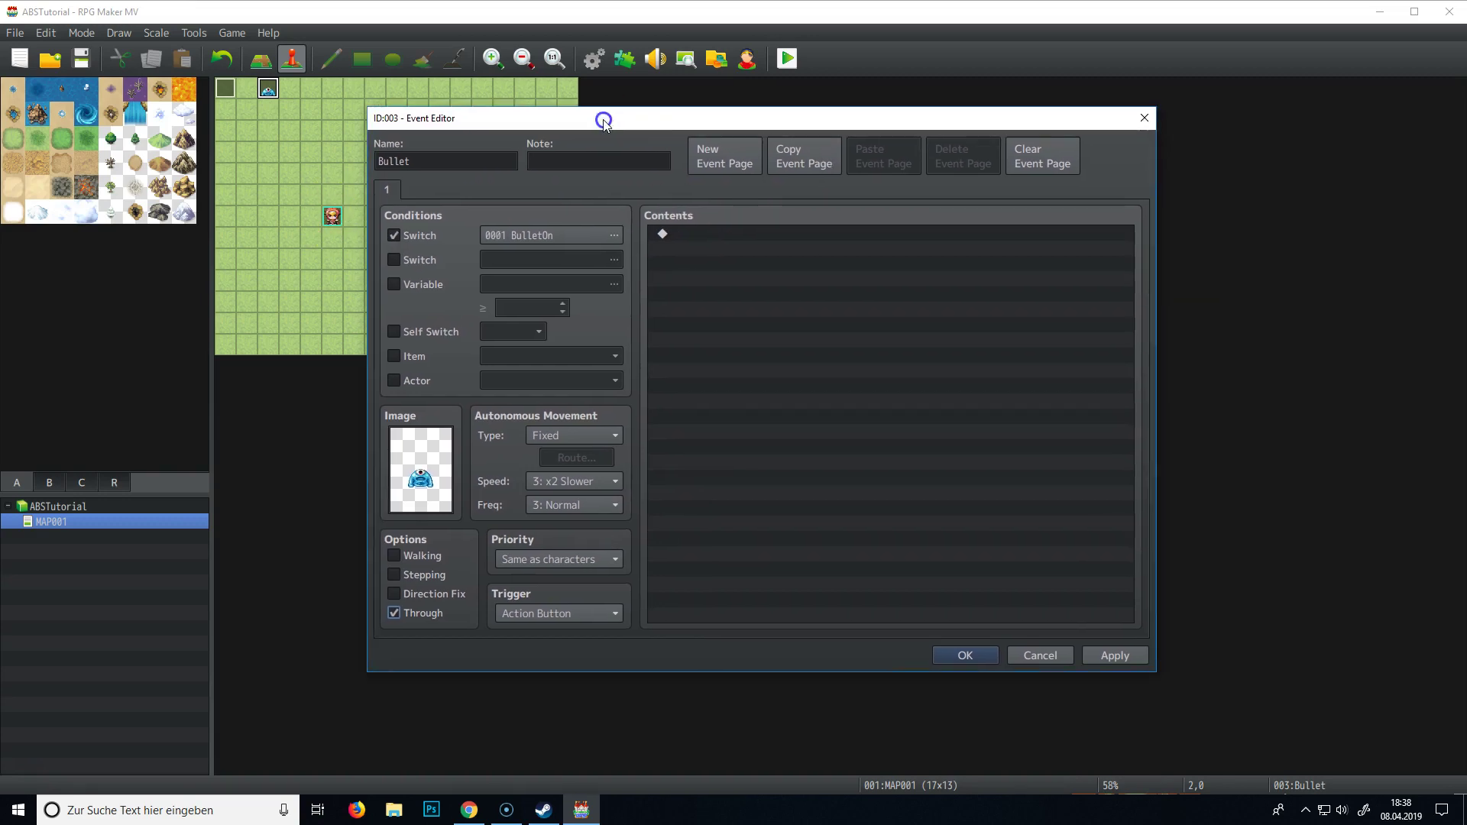
{"action": "left_click", "coordinate": [583, 437]}
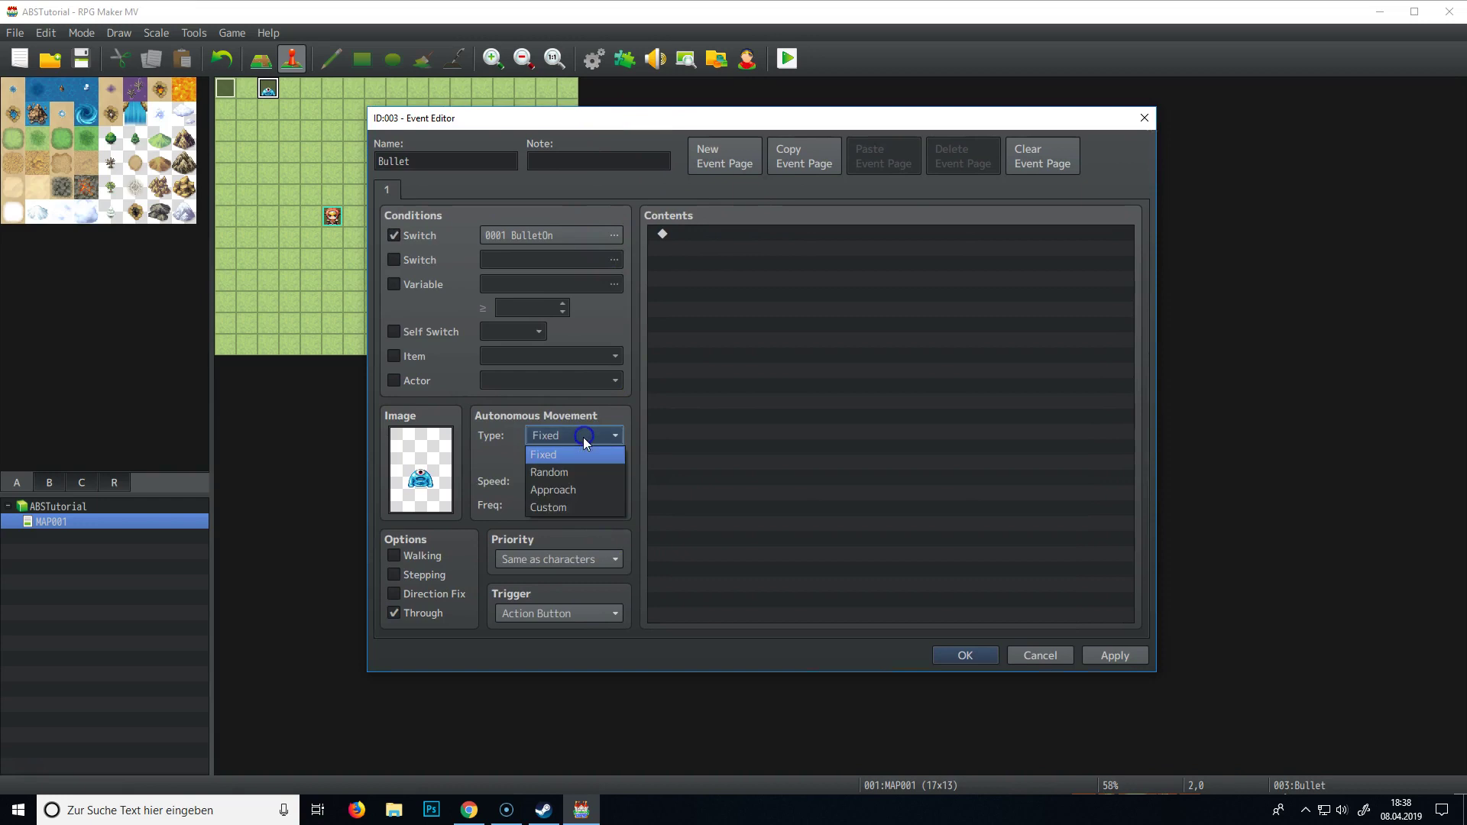
{"action": "left_click", "coordinate": [565, 507]}
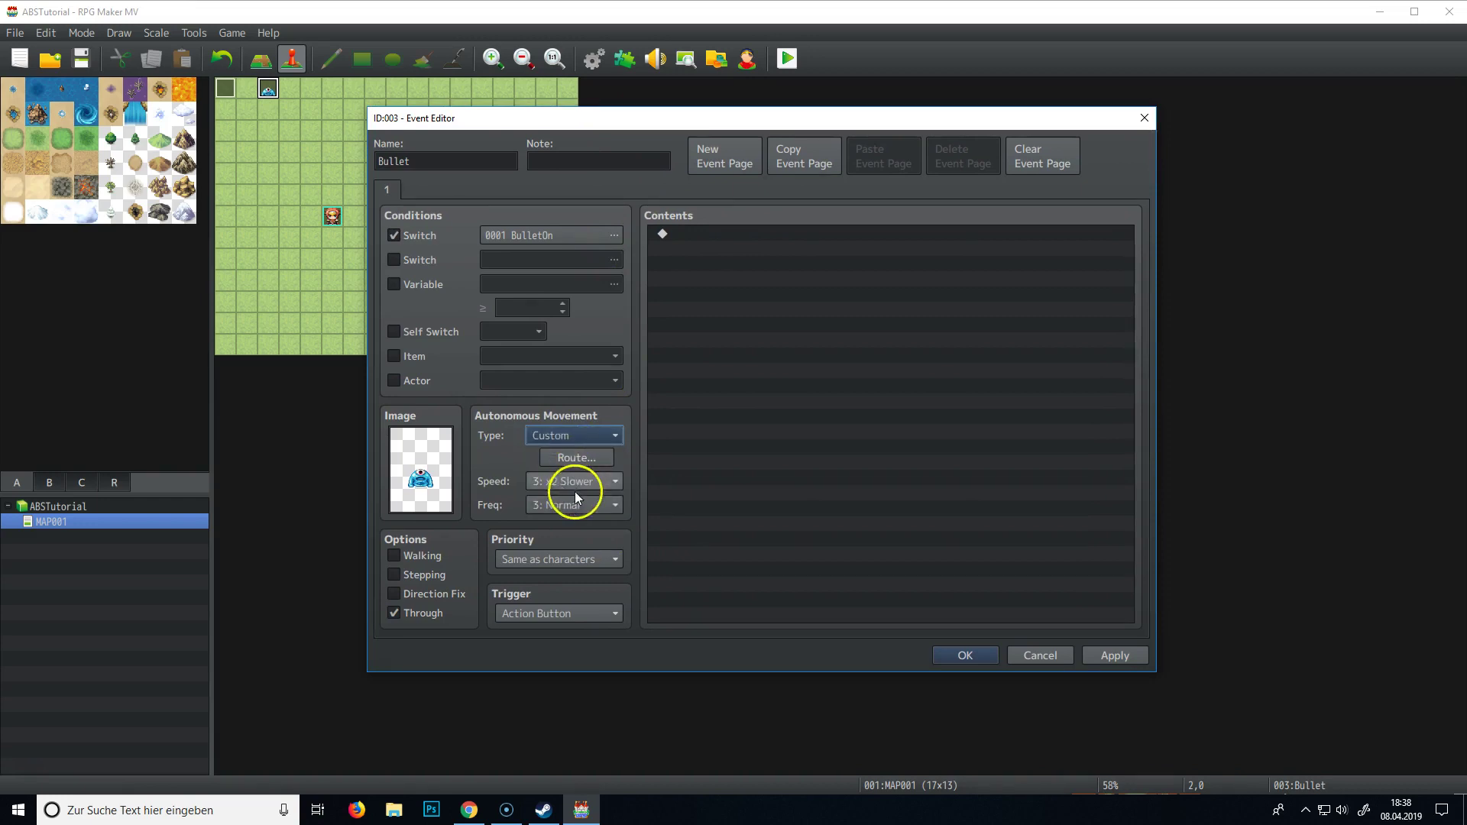
{"action": "left_click", "coordinate": [572, 485]}
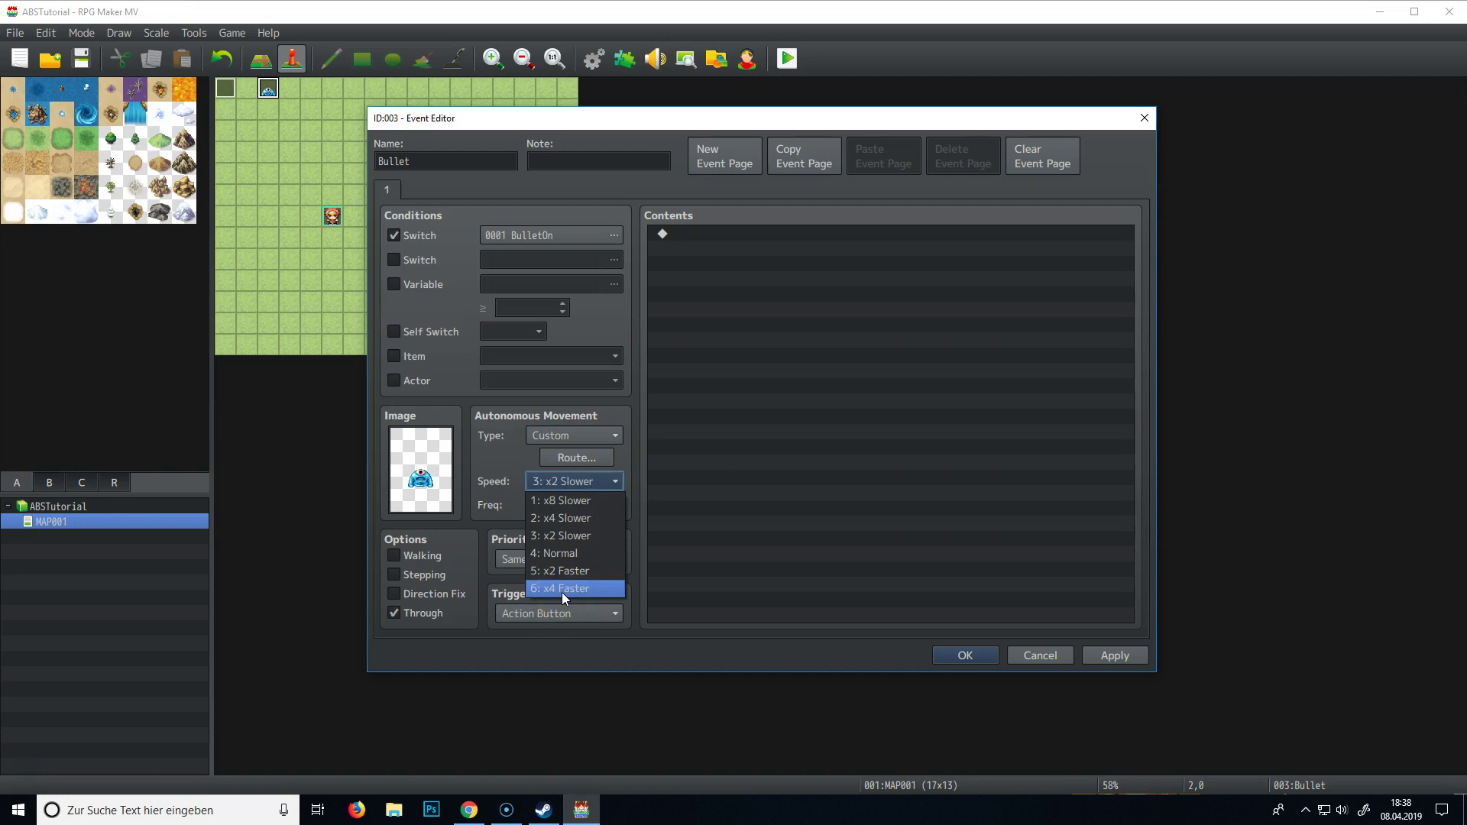
{"action": "left_click", "coordinate": [563, 594]}
{"action": "left_click", "coordinate": [569, 507]}
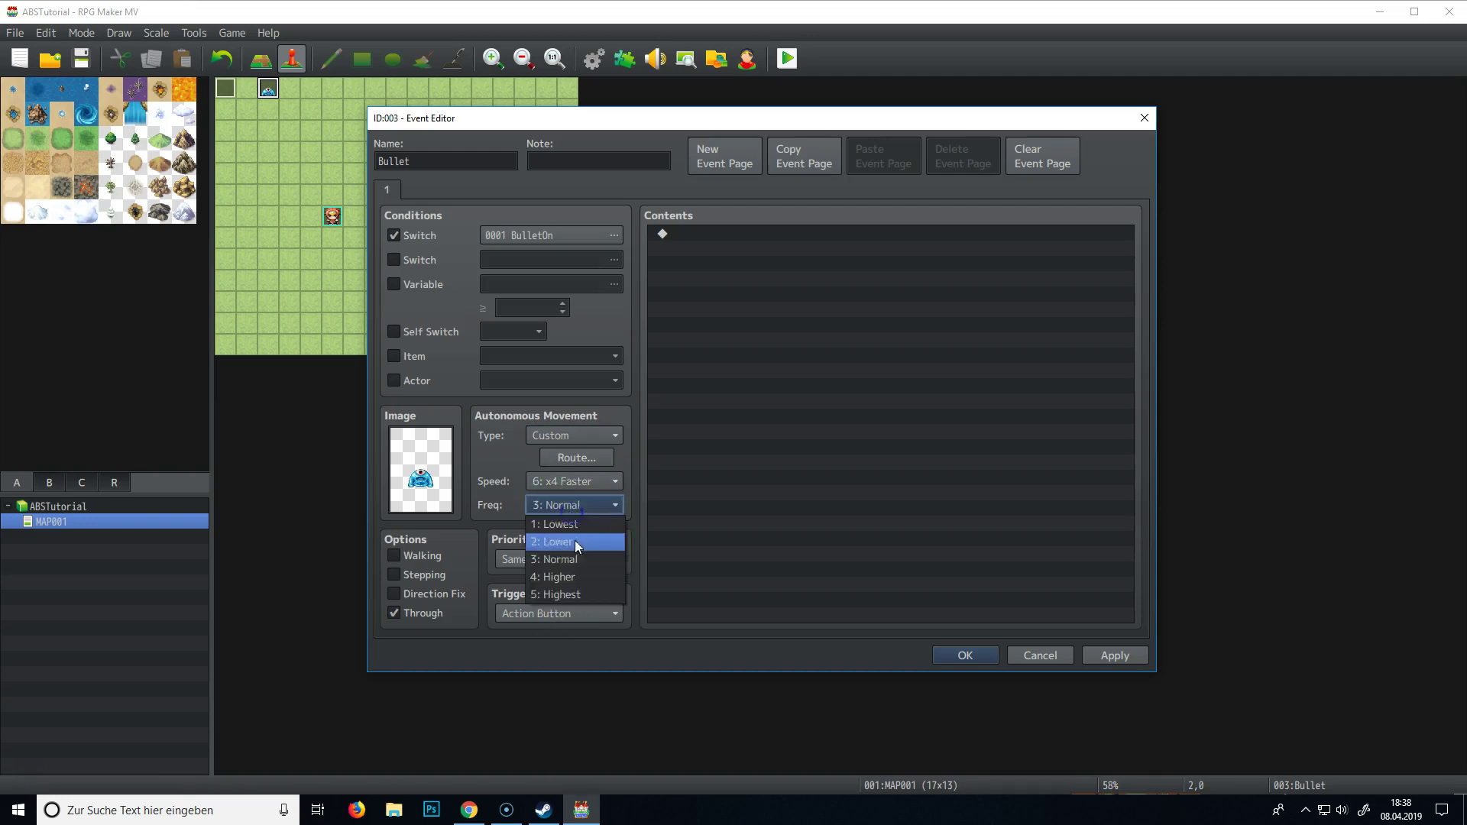
{"action": "left_click", "coordinate": [578, 595]}
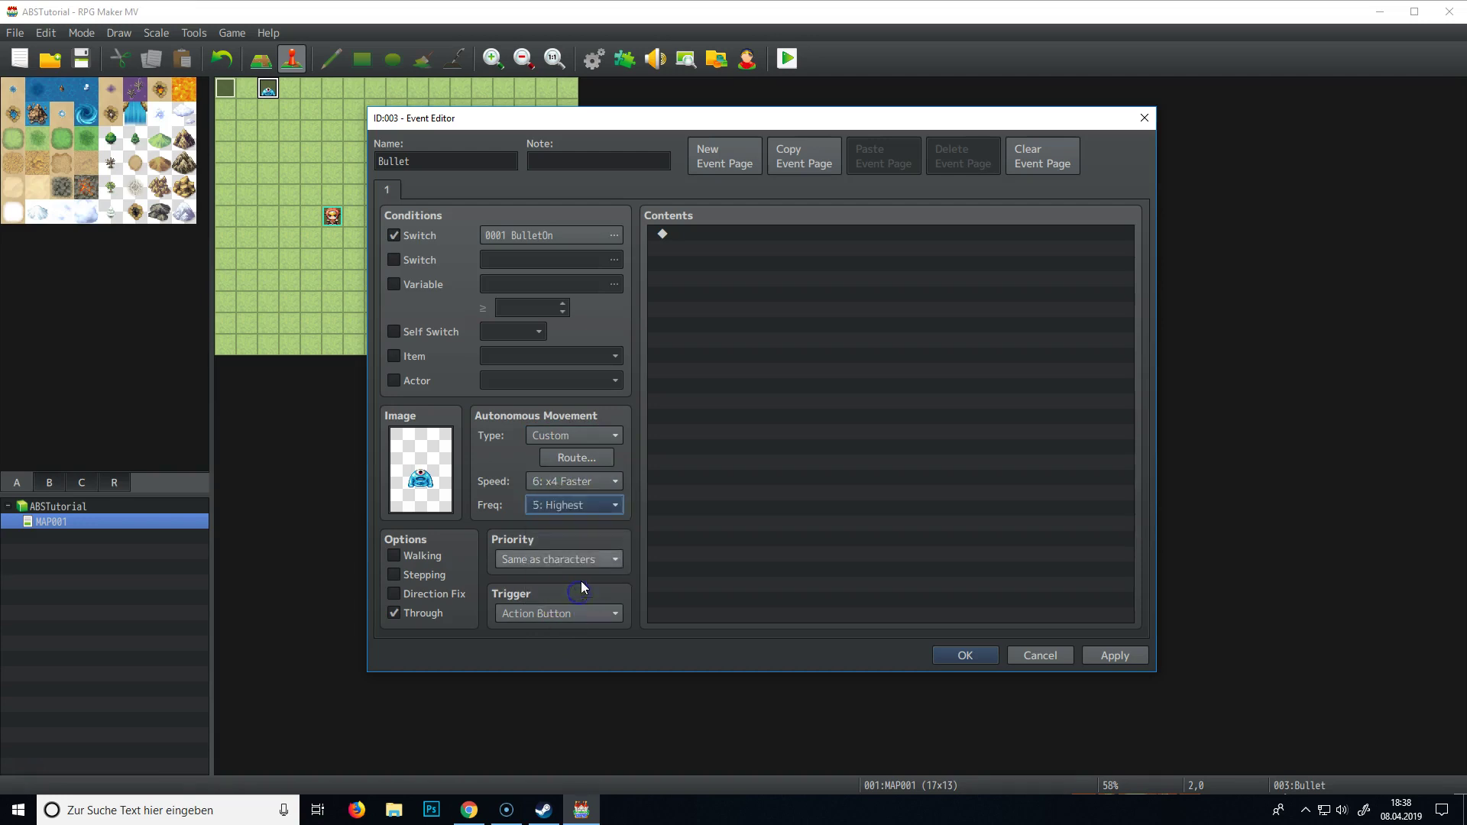
- Give the Bullet a repeating 1 Step Forward movement route, then reopen it to verify
{"action": "left_click", "coordinate": [582, 462]}
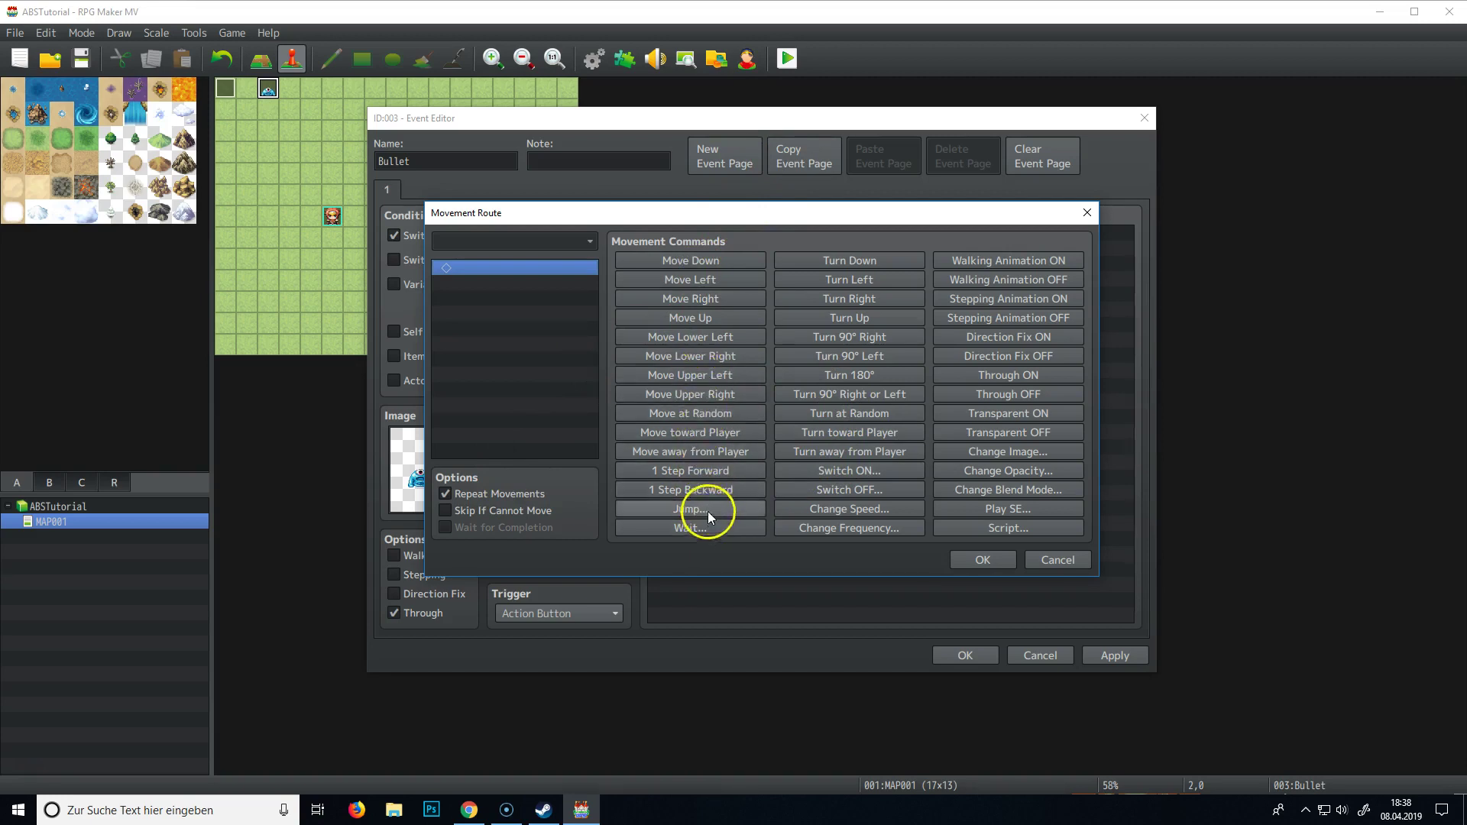
{"action": "left_click", "coordinate": [708, 471]}
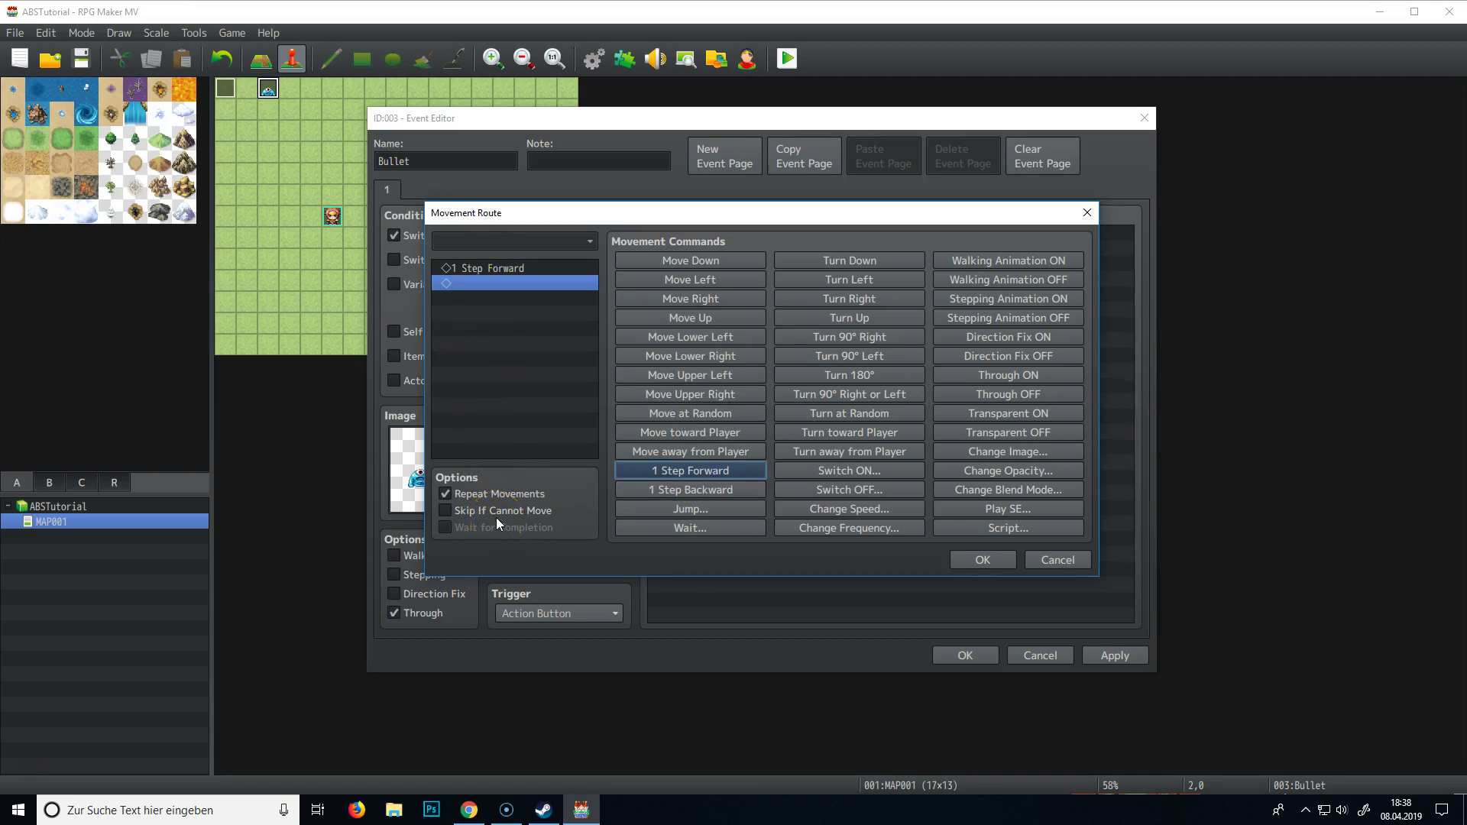
{"action": "left_click", "coordinate": [981, 560]}
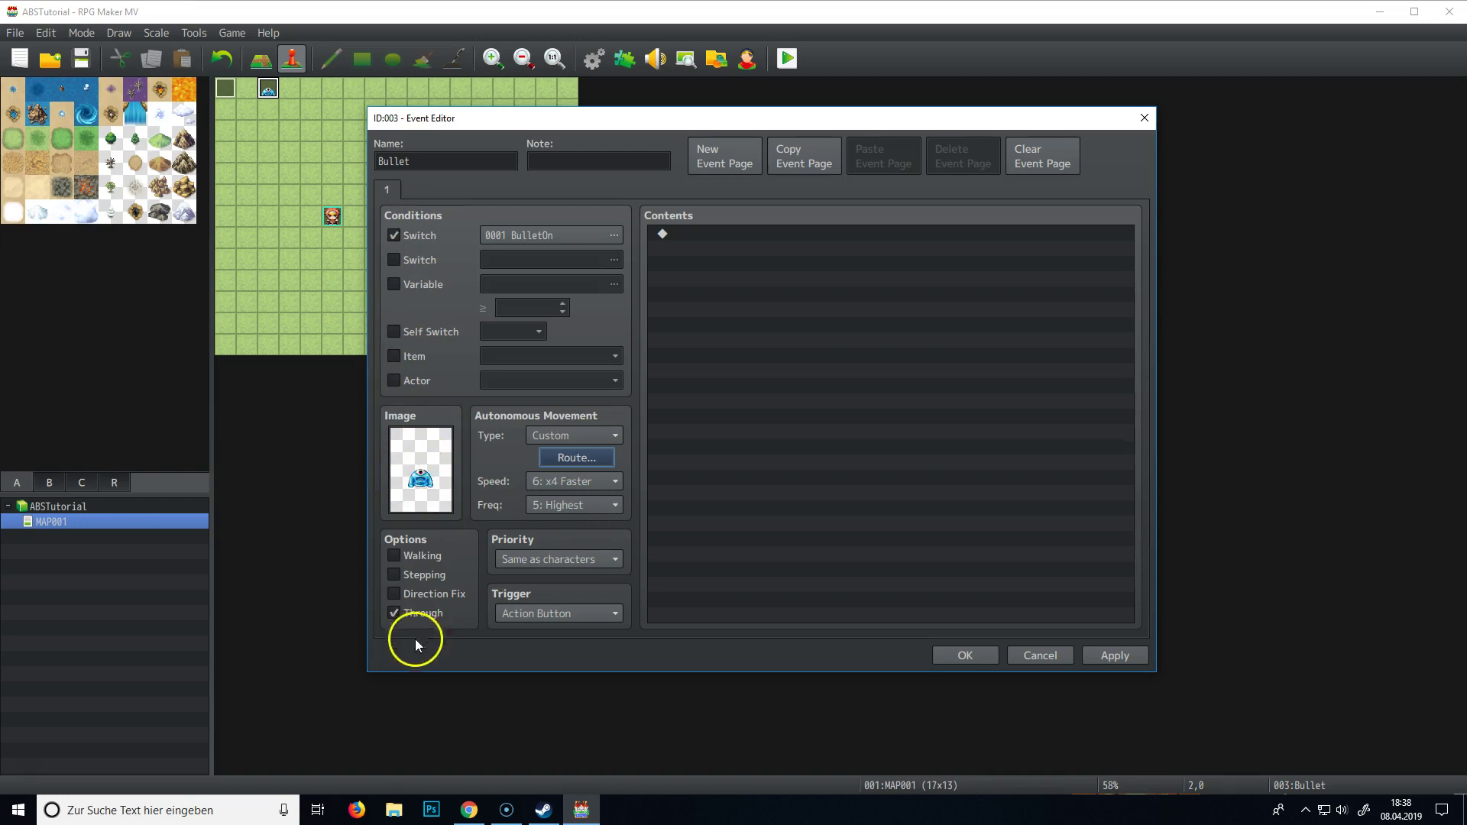
{"action": "left_click", "coordinate": [578, 458]}
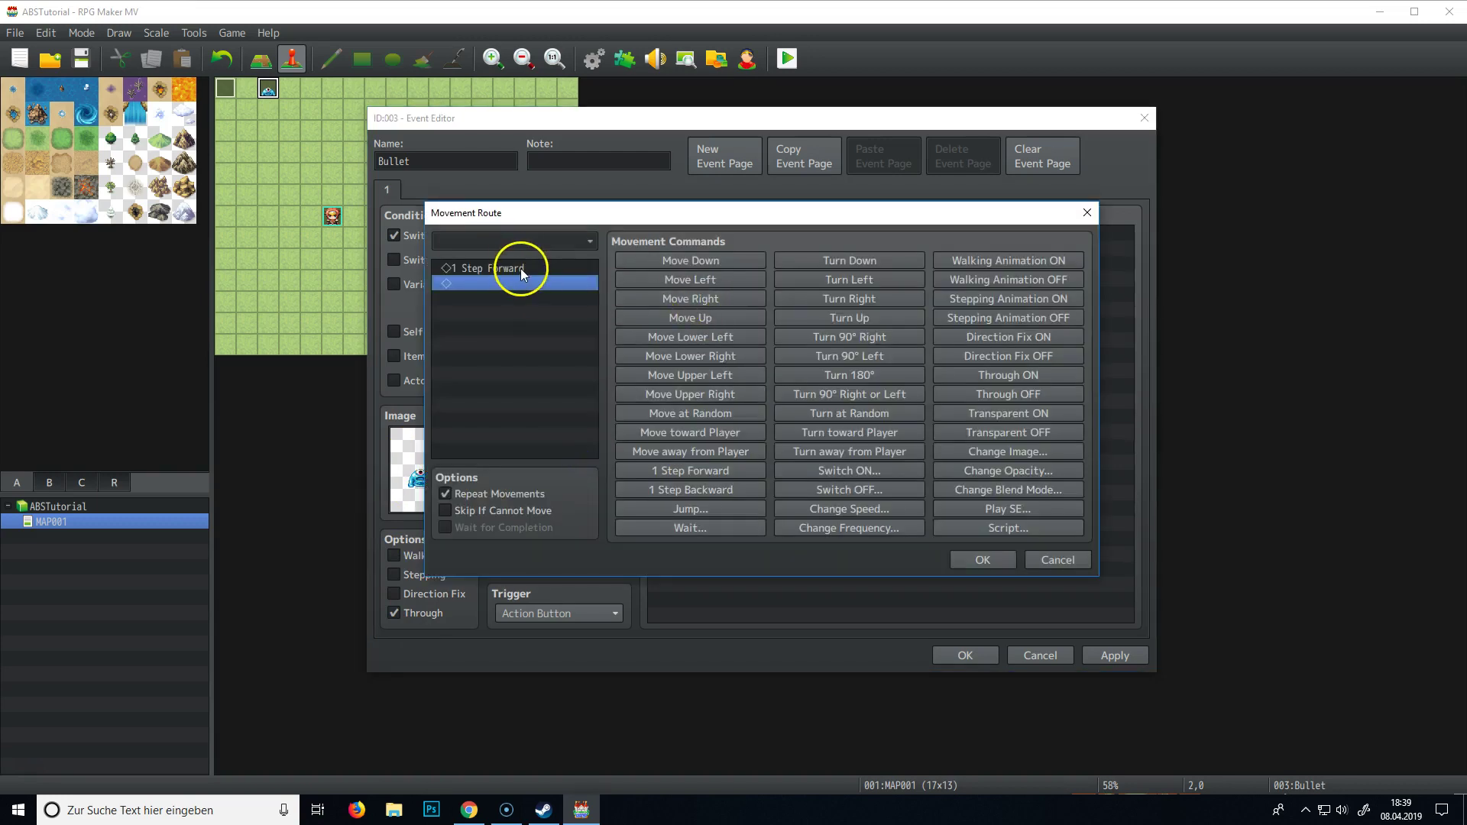
{"action": "left_click", "coordinate": [518, 268]}
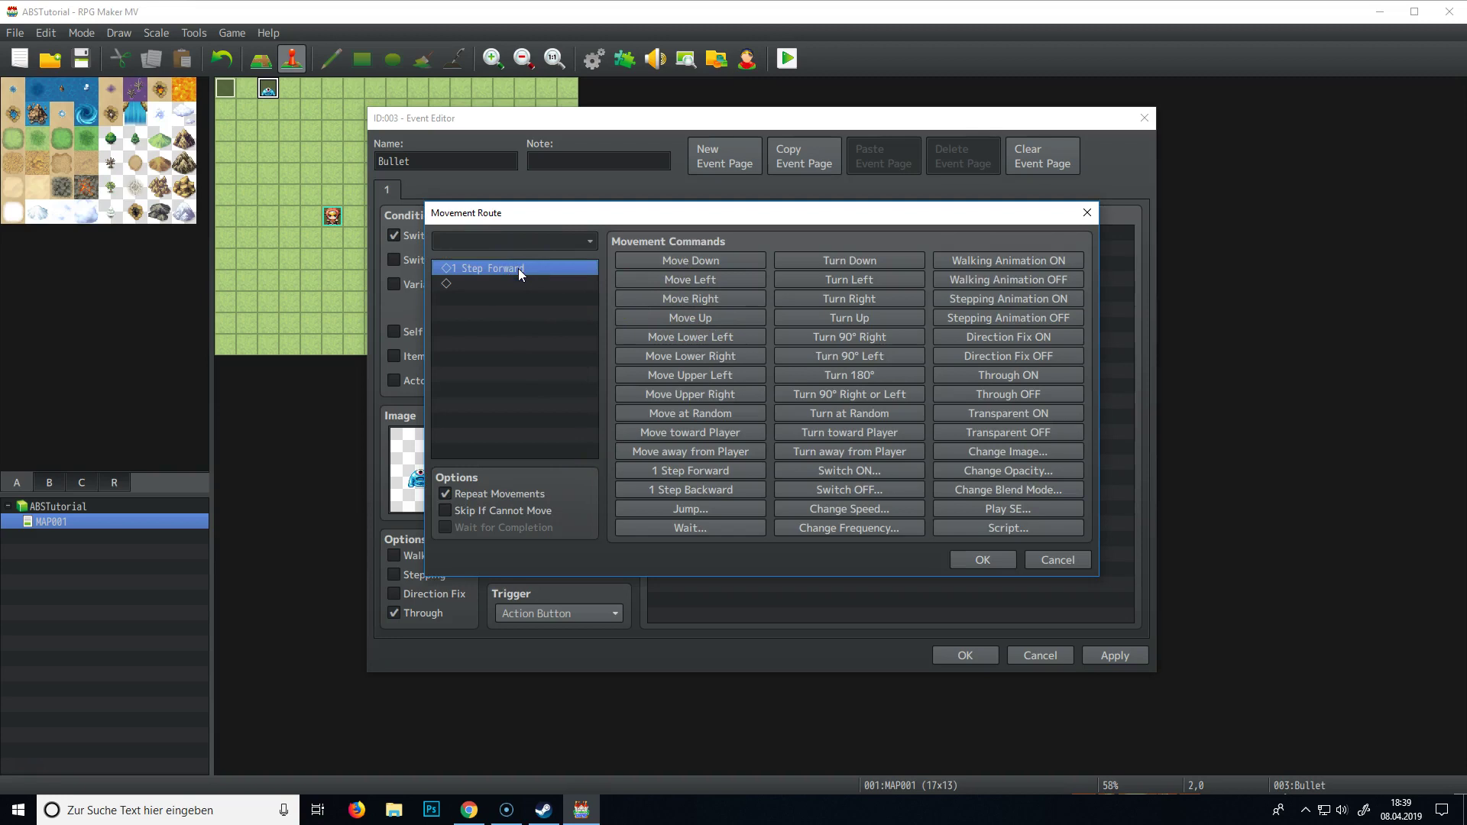
{"action": "left_click", "coordinate": [1090, 562]}
{"action": "left_click", "coordinate": [1067, 562]}
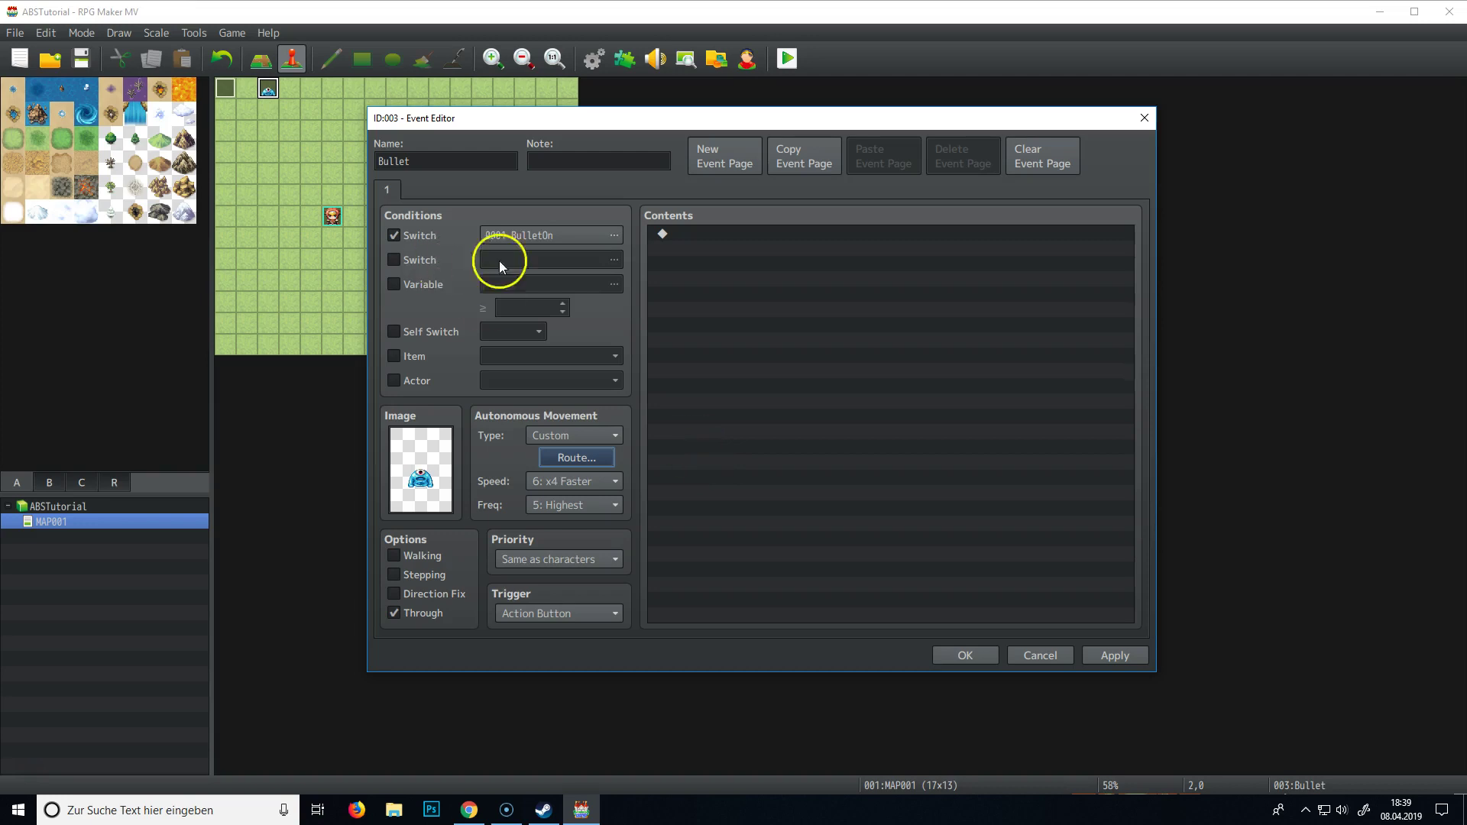
- Save the Bullet event and add Control Switches #0001 BulletOn = ON inside the Coordinates OK branch
{"action": "left_click", "coordinate": [982, 662]}
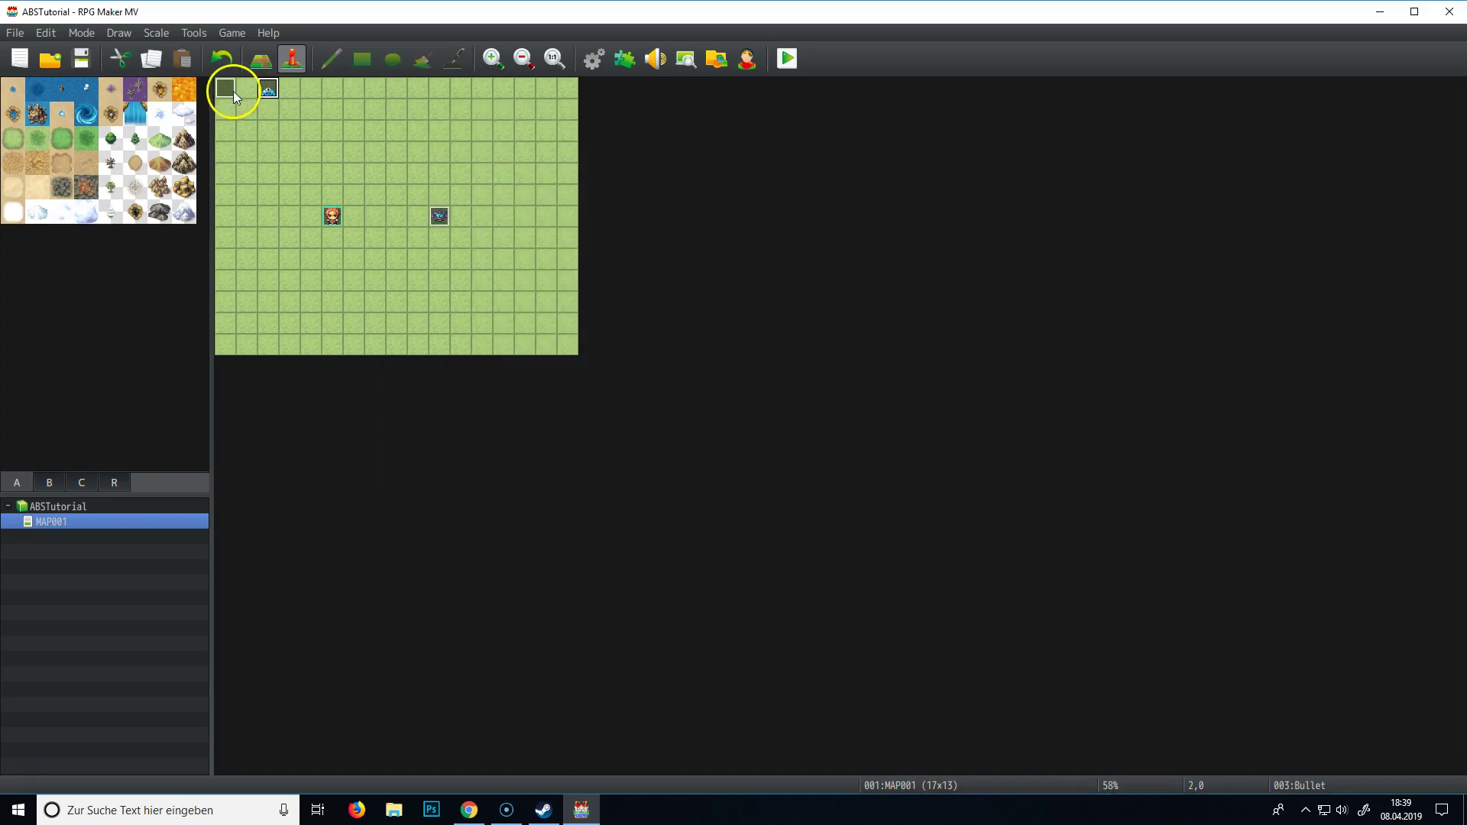
{"action": "double_click", "coordinate": [224, 88]}
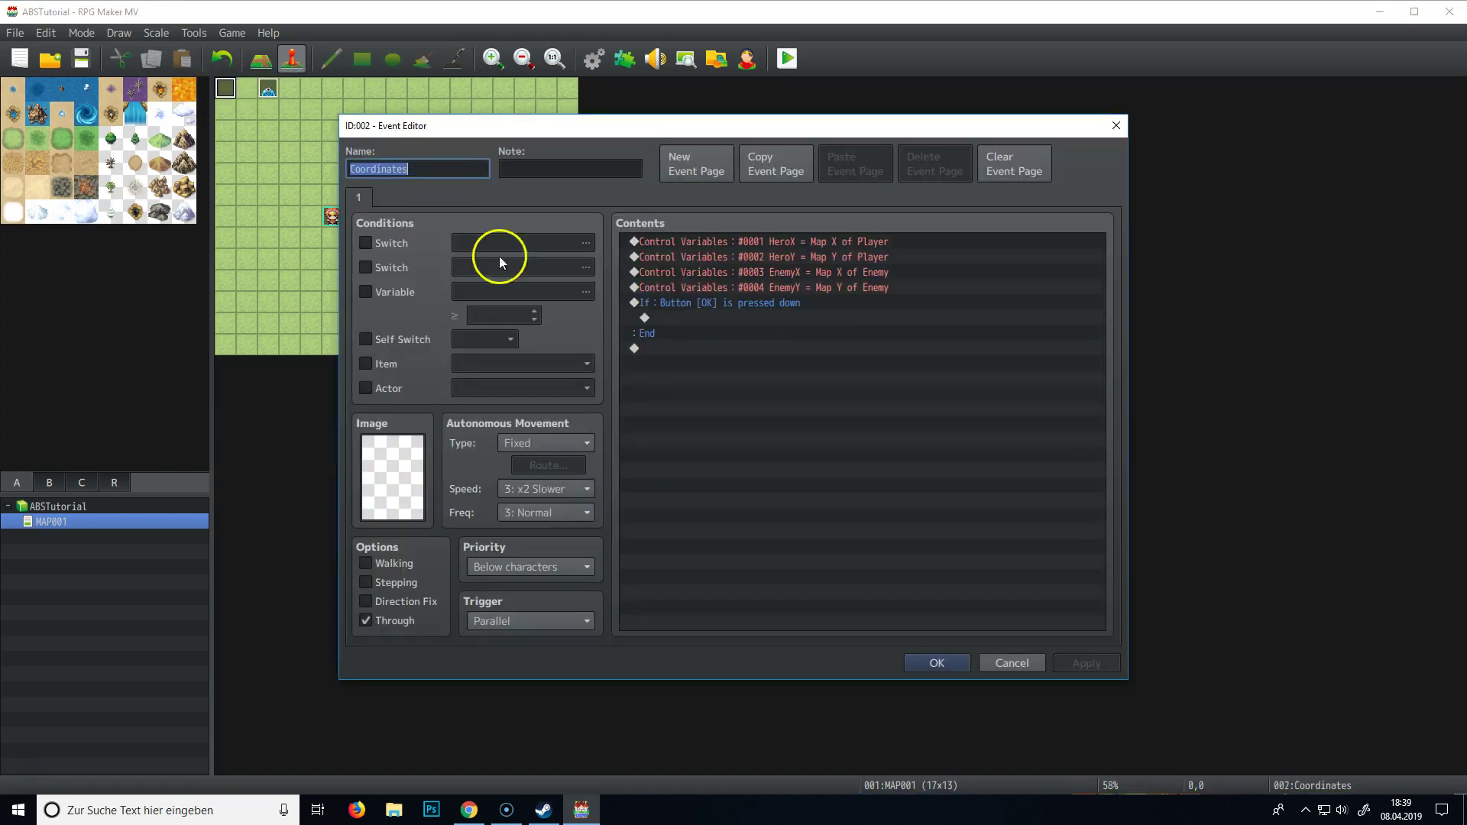
{"action": "left_click", "coordinate": [697, 317]}
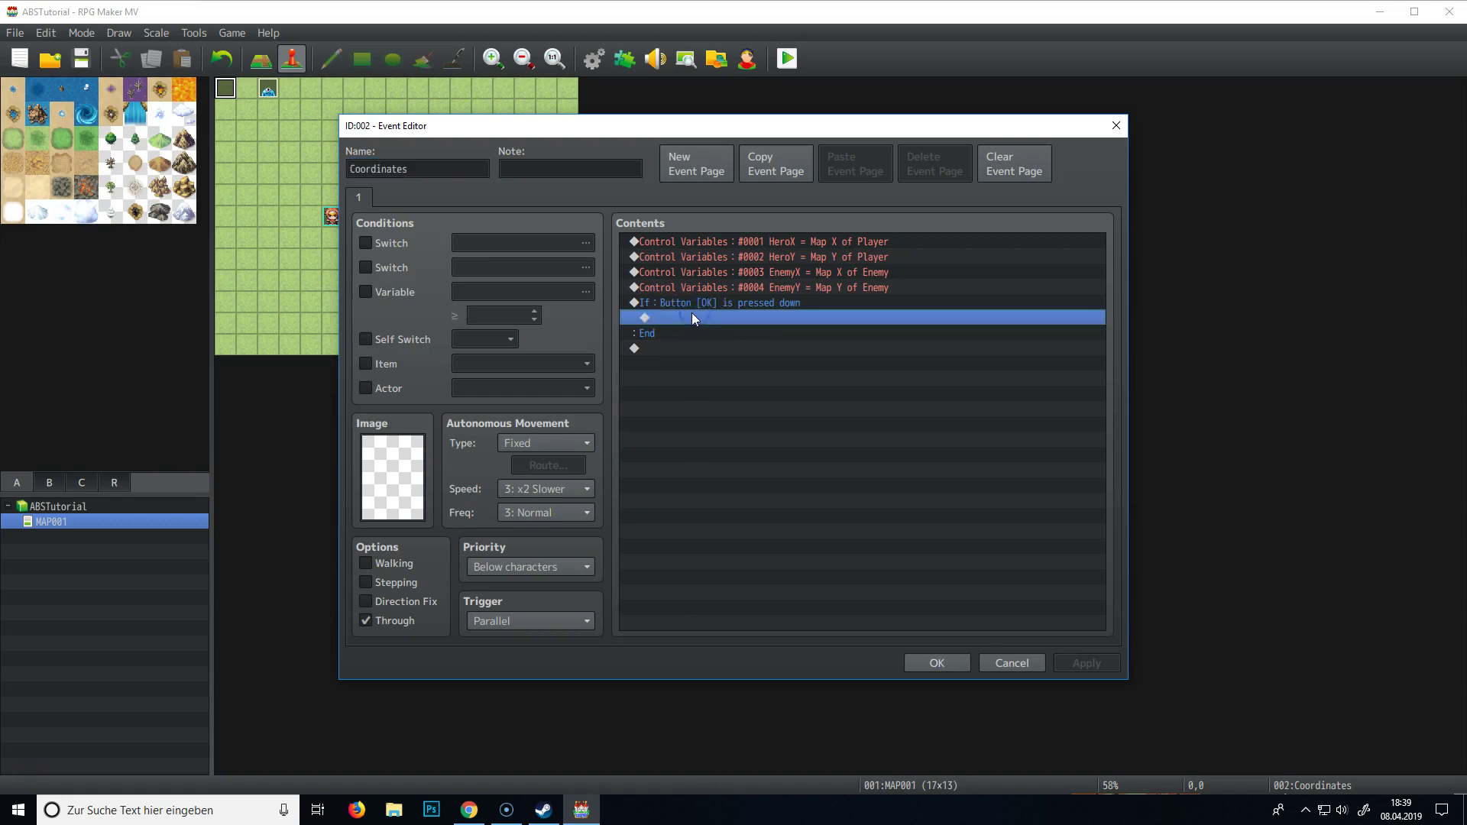
{"action": "double_click", "coordinate": [693, 318]}
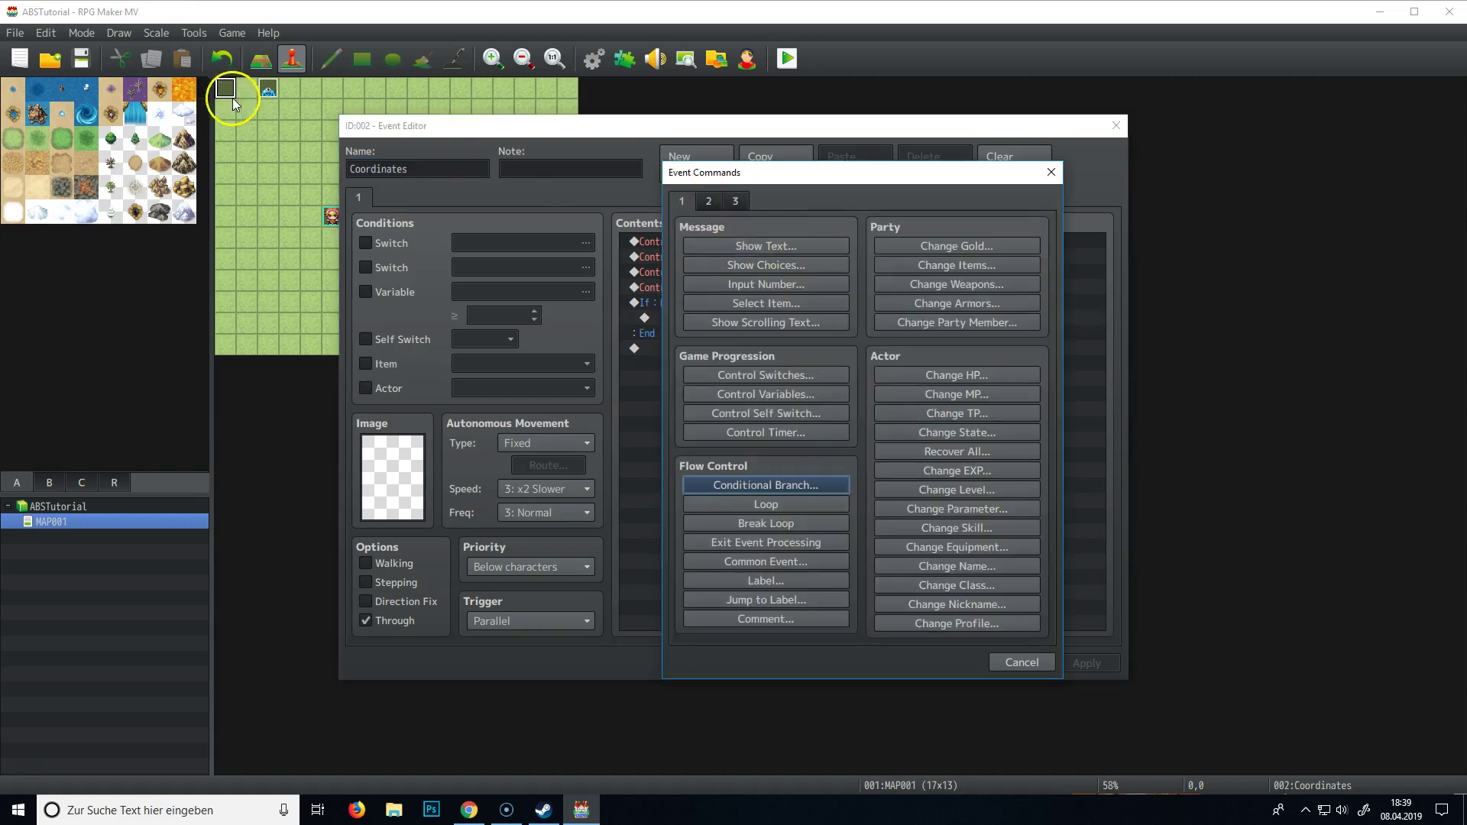
{"action": "left_click", "coordinate": [759, 377]}
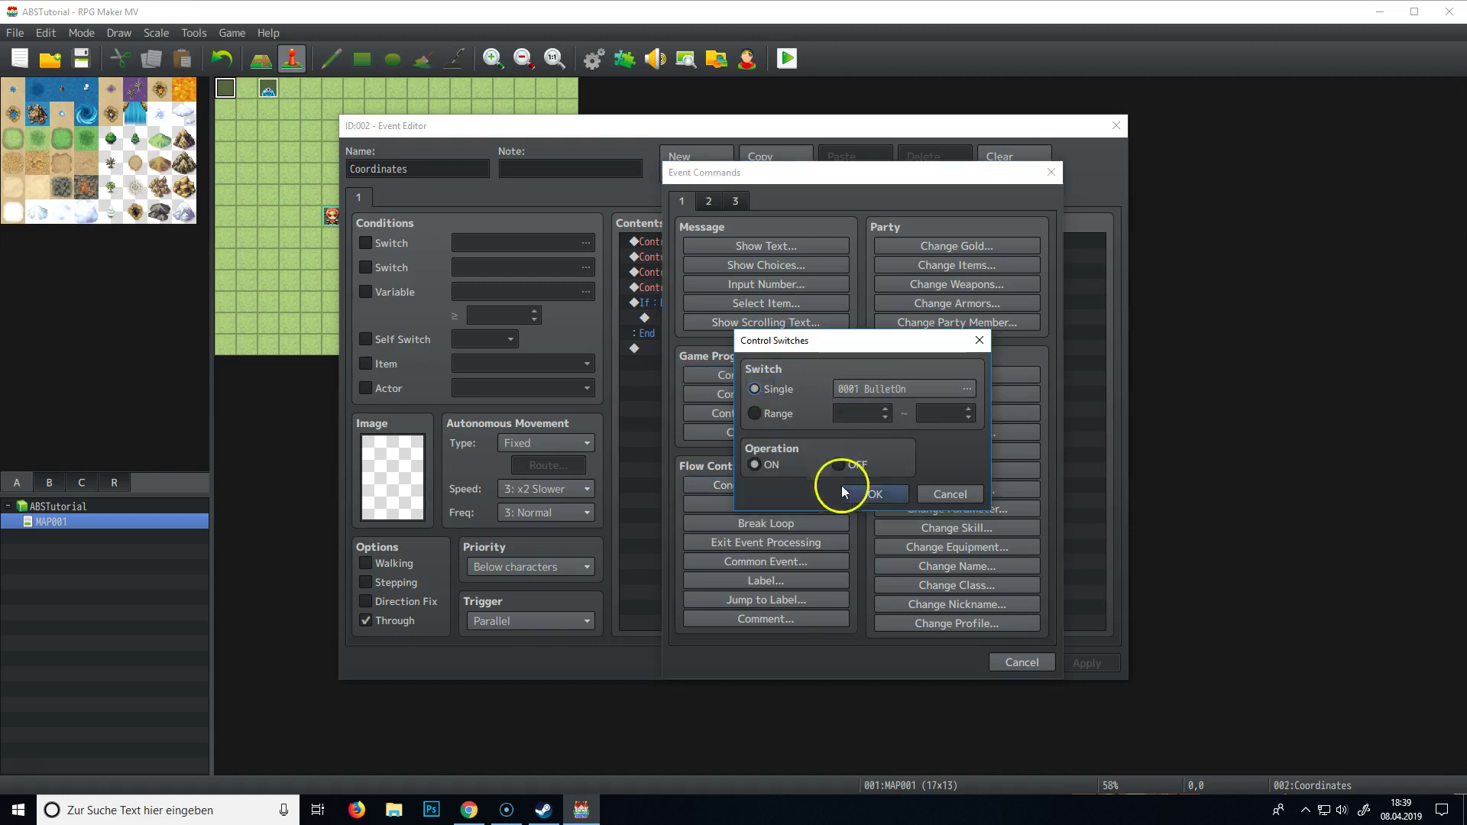
{"action": "left_click", "coordinate": [877, 498]}
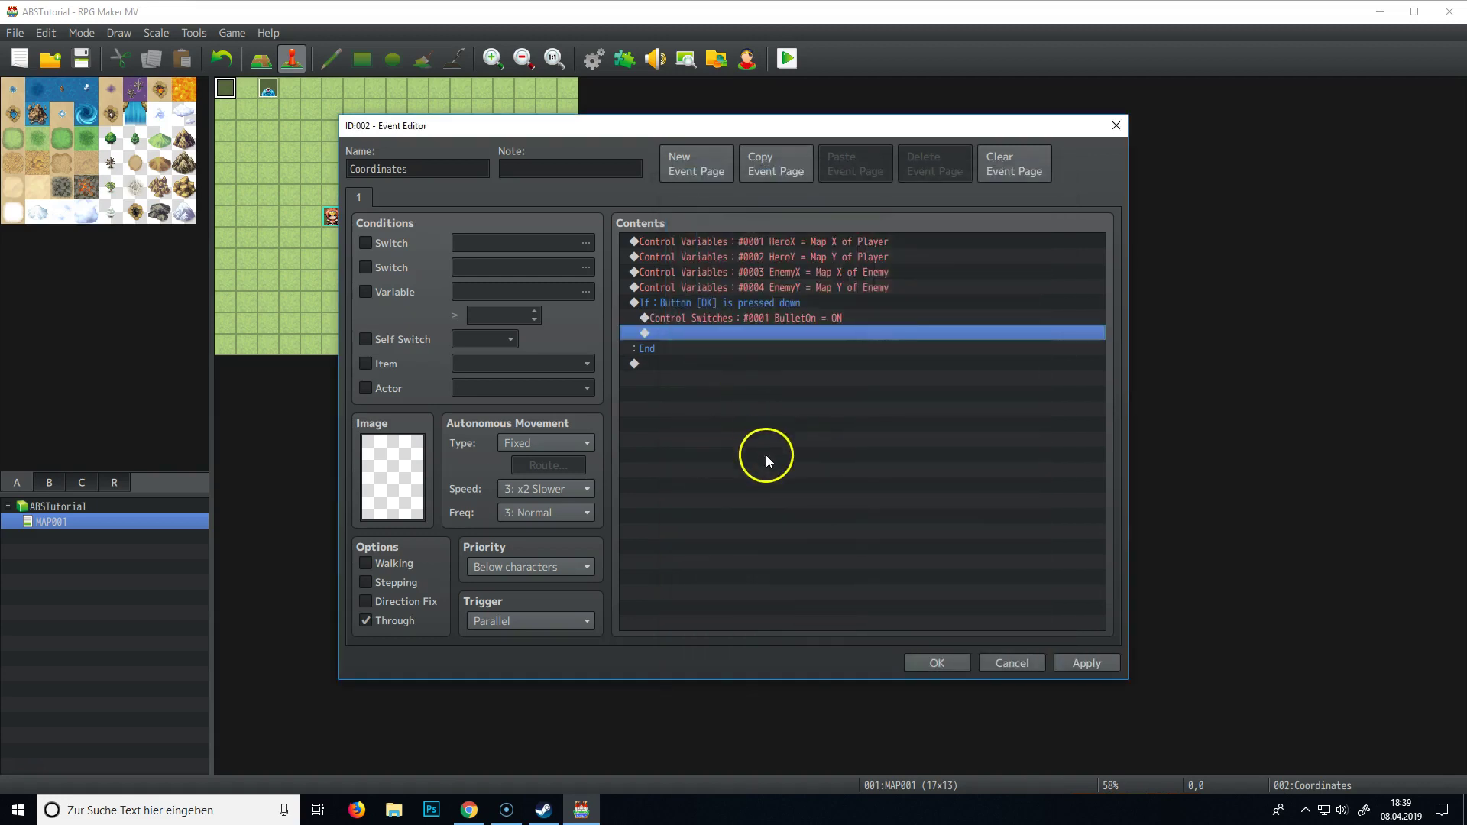
- Bring the Screencast-O-Matic recorder window in front of RPG Maker MV
{"action": "left_click", "coordinate": [507, 809]}
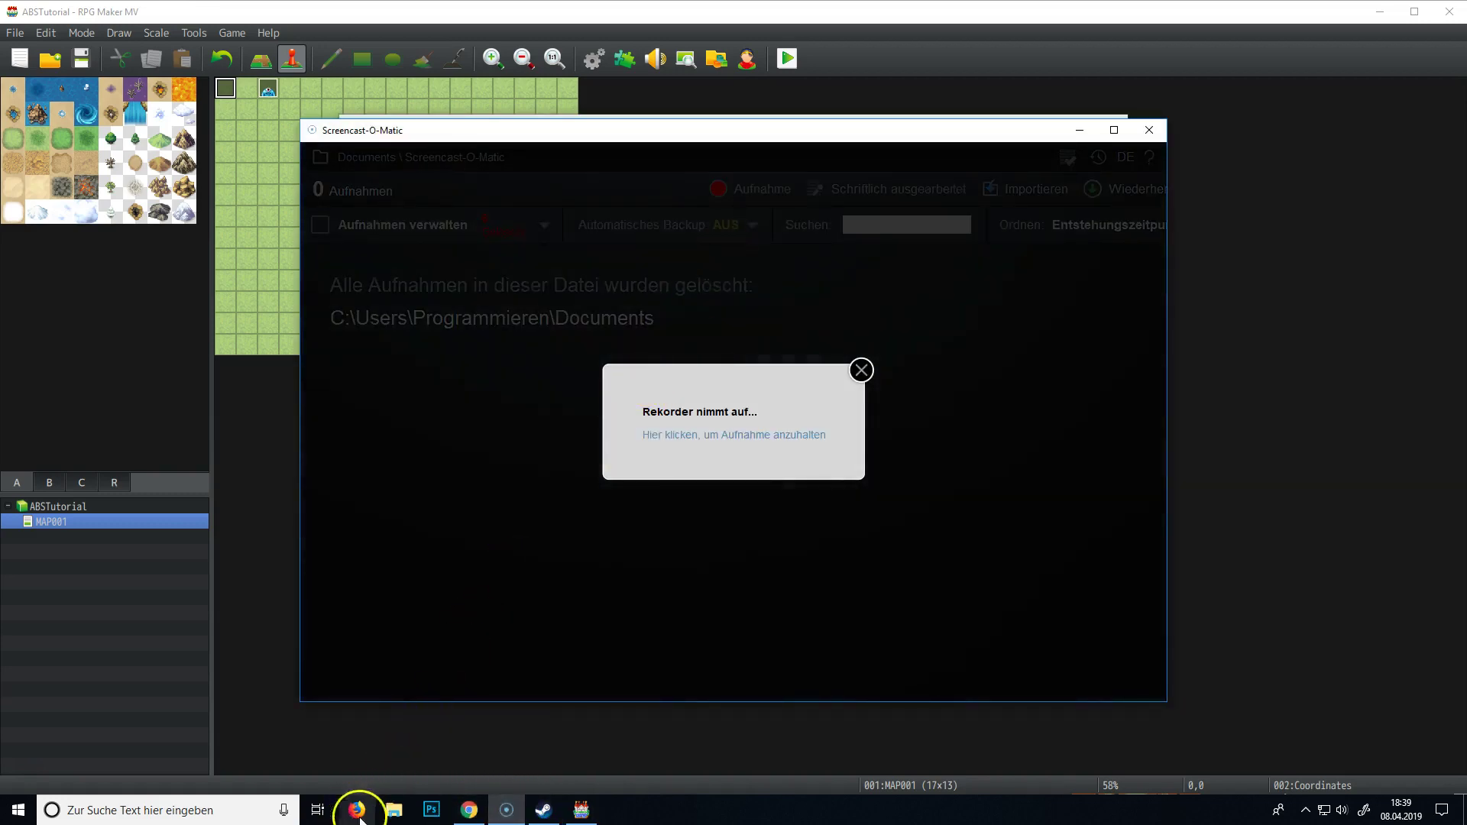